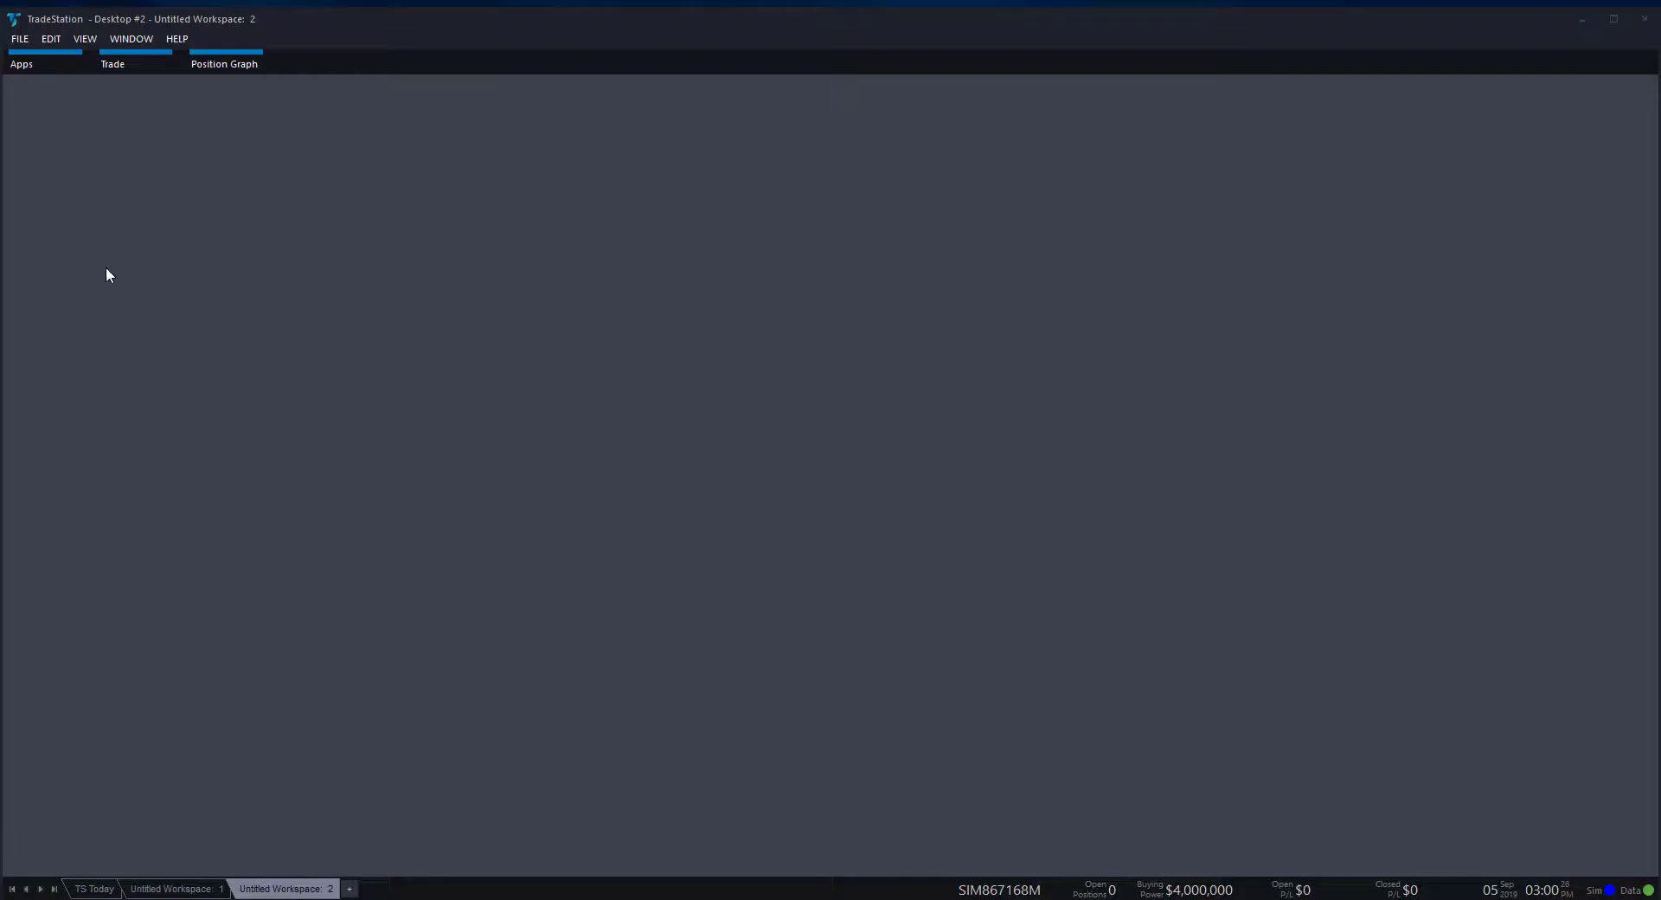
Step: Launch a new Matrix application from New Application > Matrix, which opens showing VIST
{"action": "left_click", "coordinate": [26, 72]}
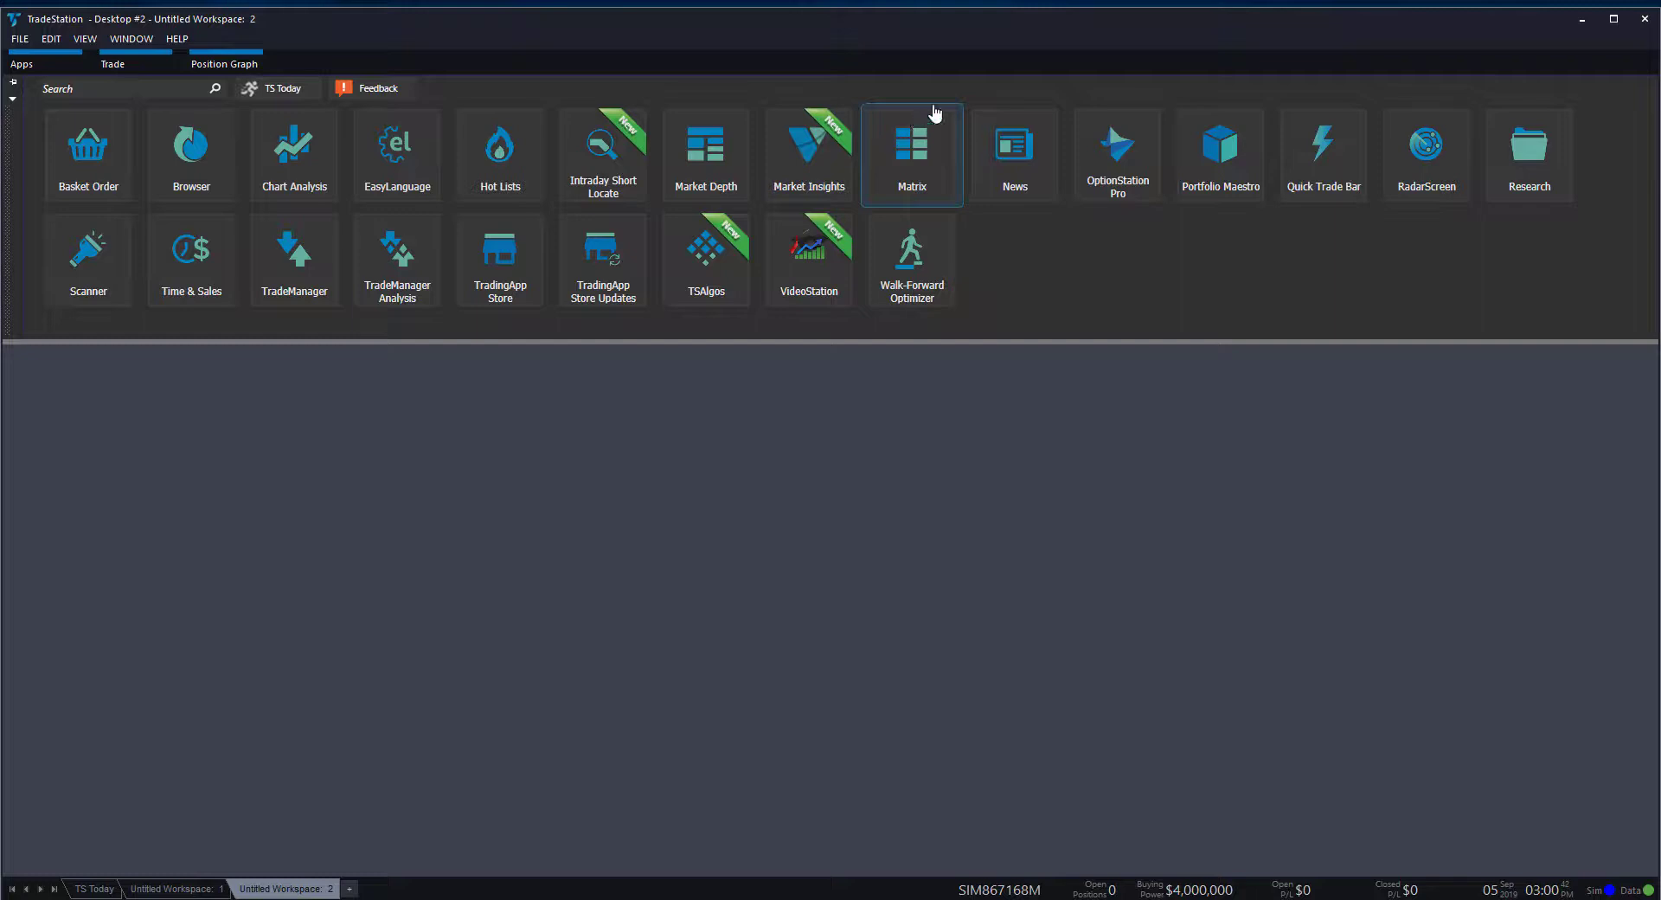
{"action": "left_click", "coordinate": [21, 41]}
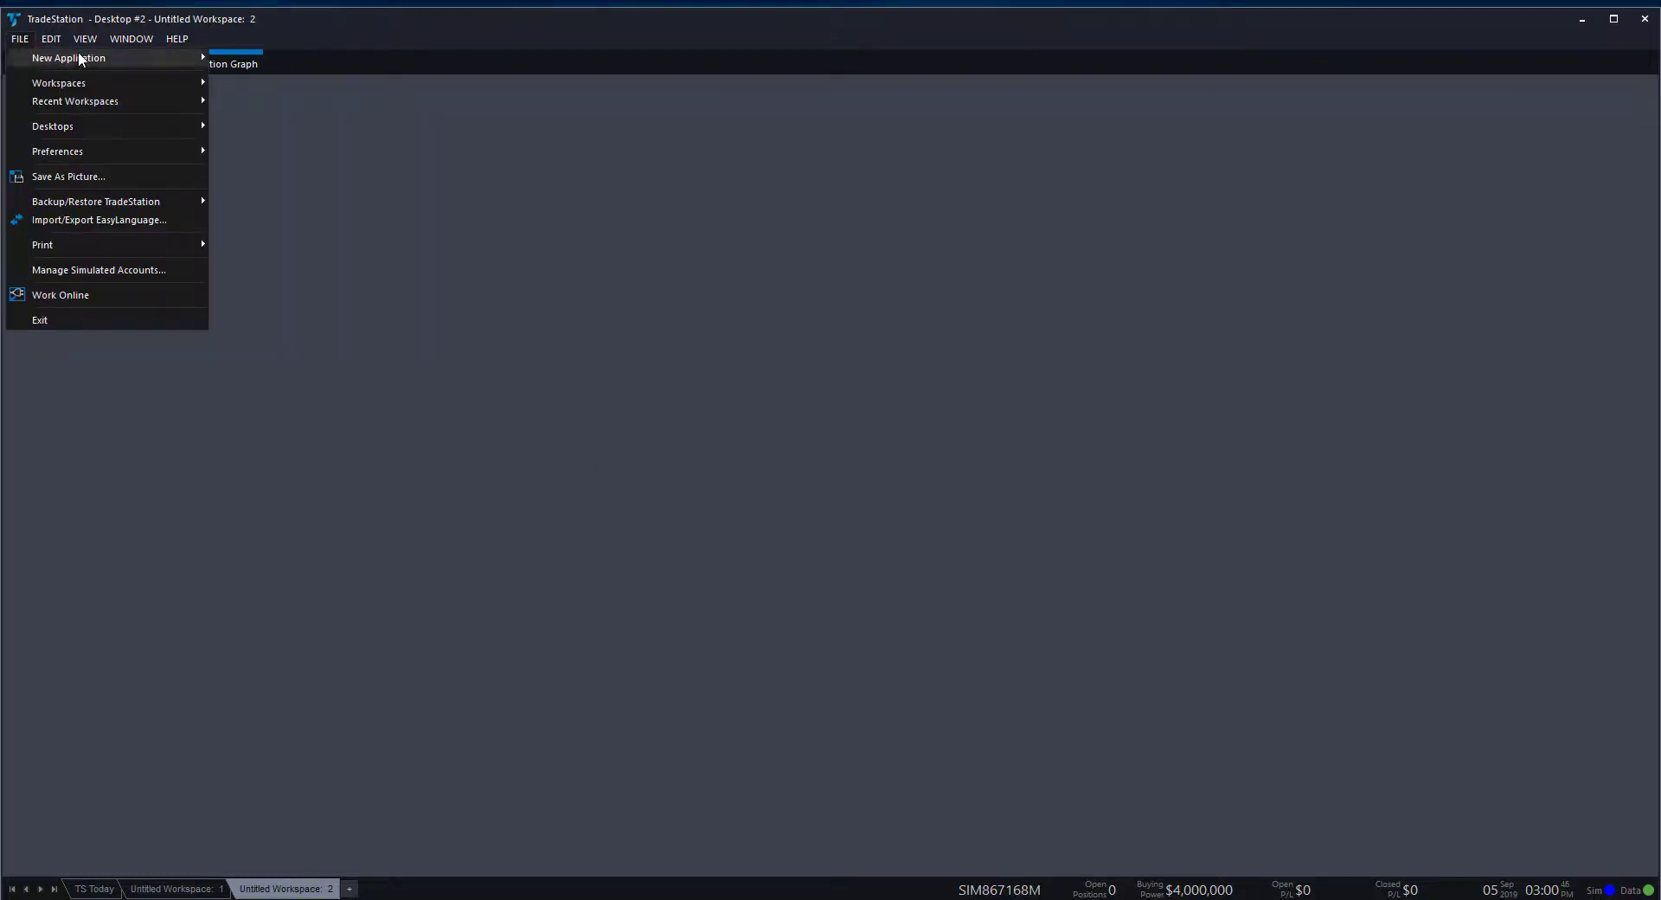
{"action": "mouse_move", "coordinate": [79, 58]}
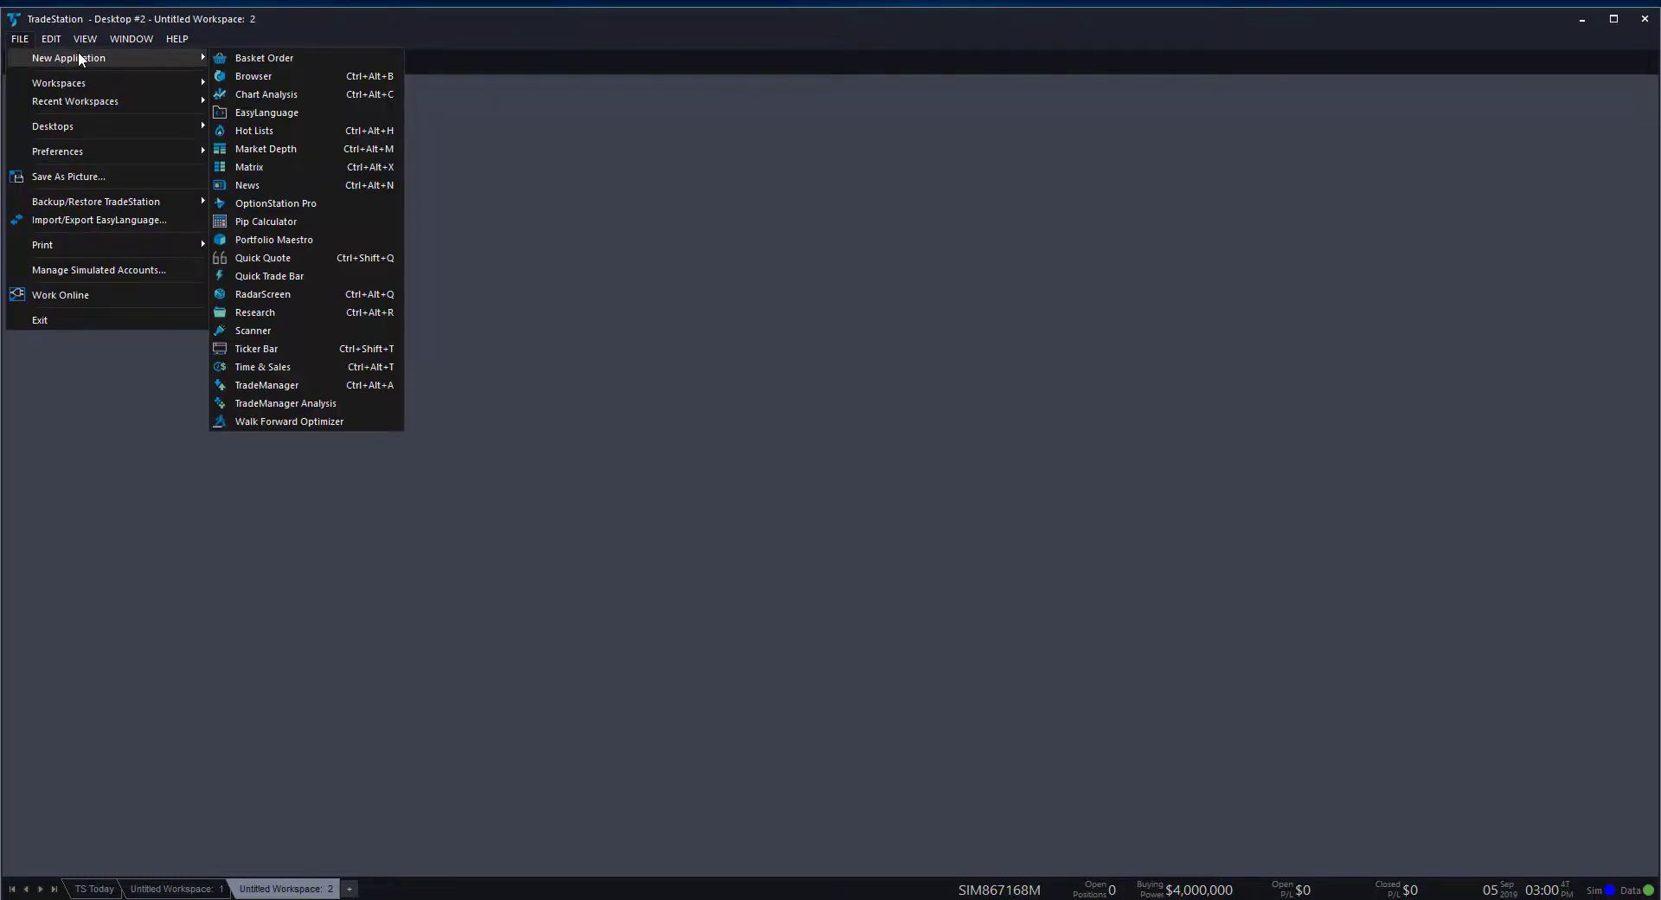
{"action": "left_click", "coordinate": [277, 165]}
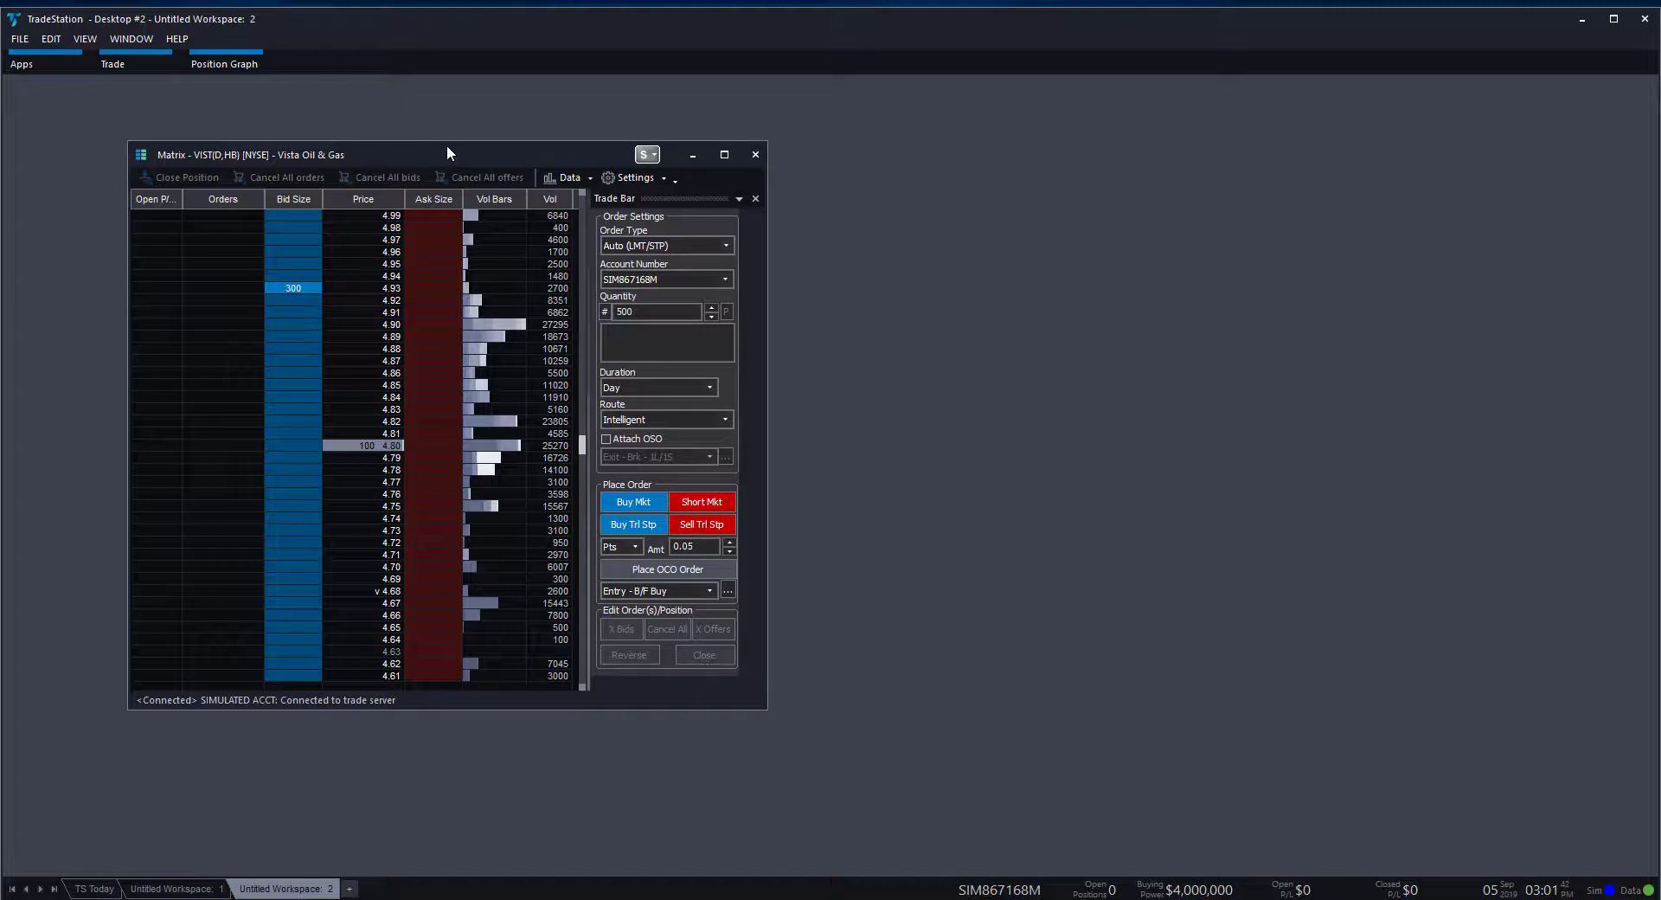
Step: Open the Matrix's Symbol settings for VIST and browse the recently used symbols list
{"action": "left_click", "coordinate": [664, 179]}
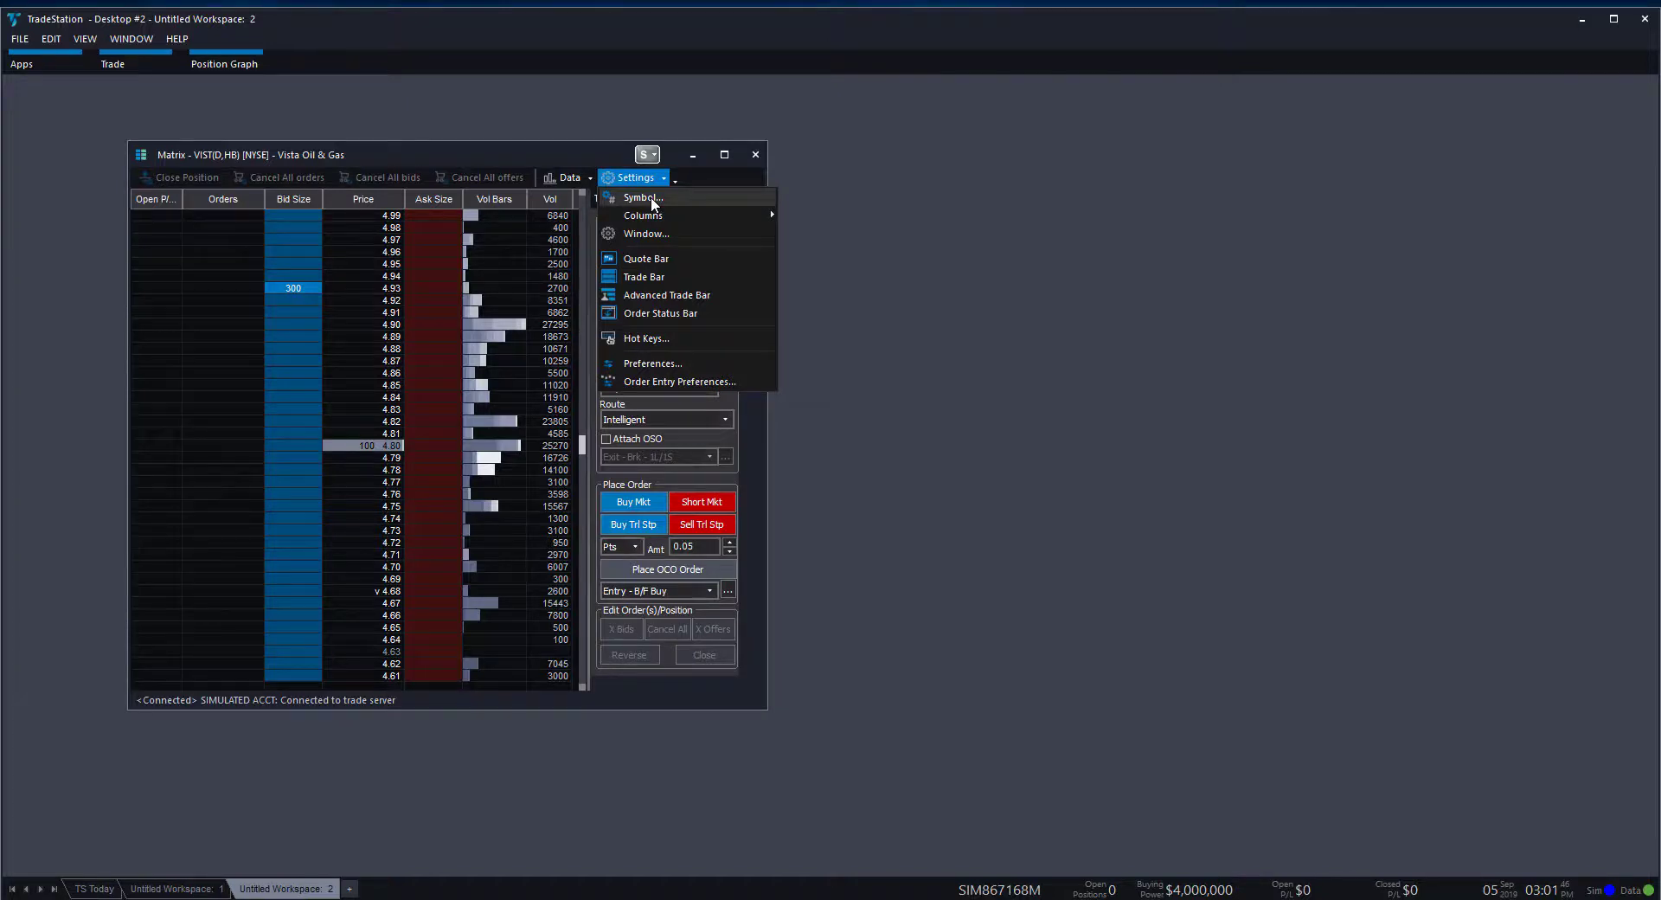
{"action": "left_click", "coordinate": [653, 199]}
{"action": "left_click", "coordinate": [751, 340]}
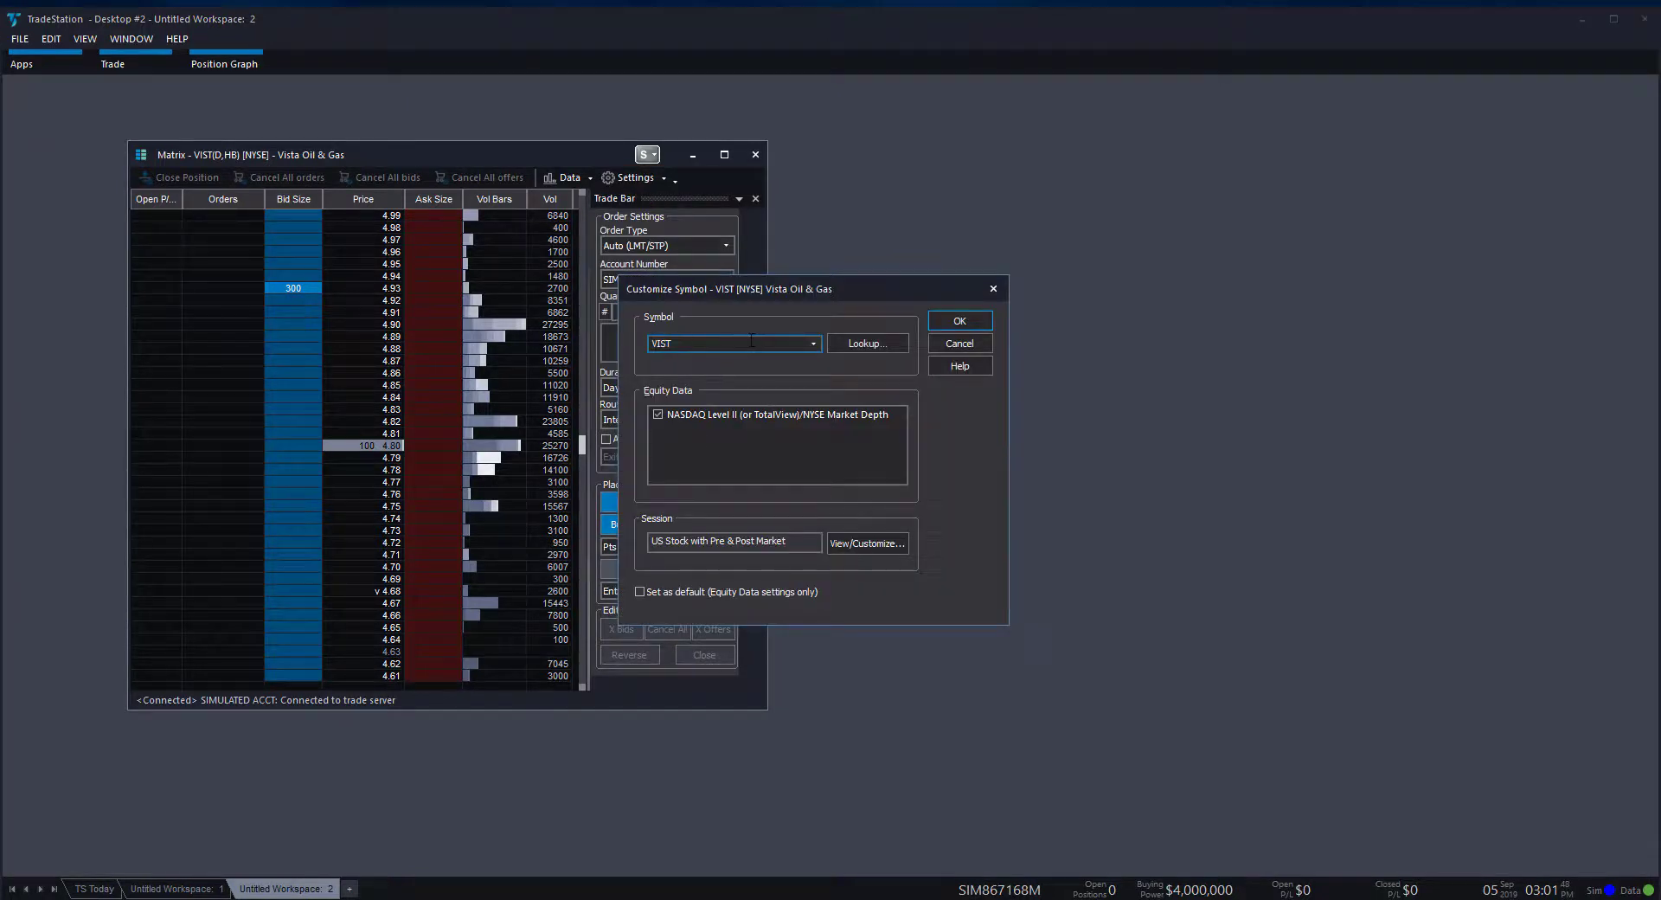
{"action": "left_click", "coordinate": [812, 344]}
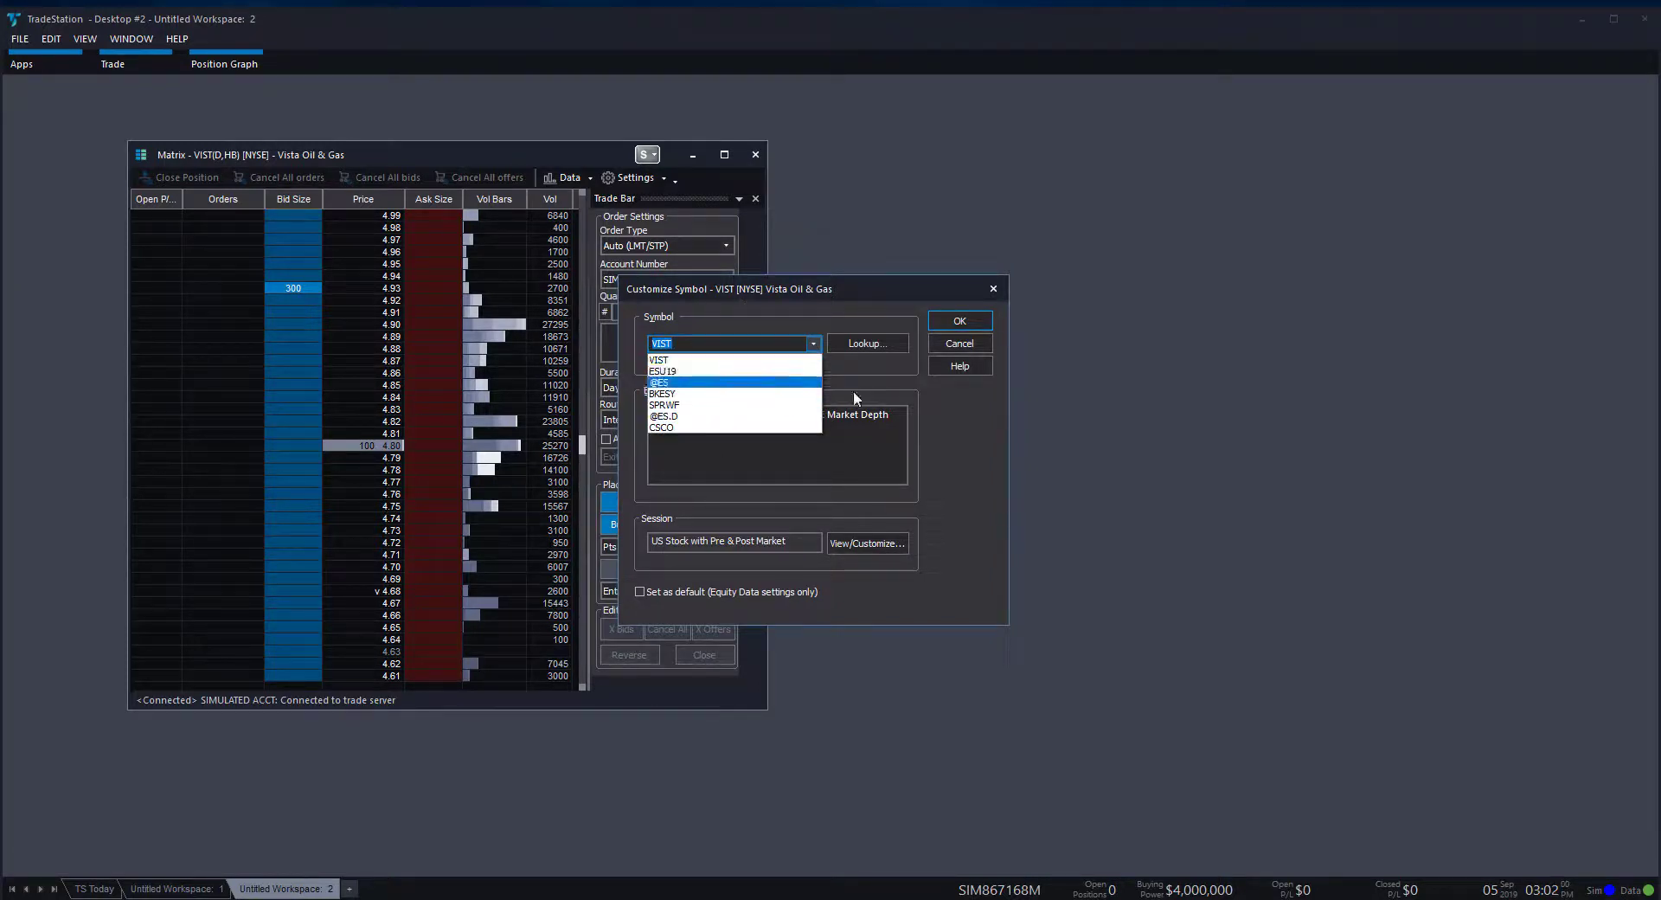
{"action": "left_click", "coordinate": [880, 378]}
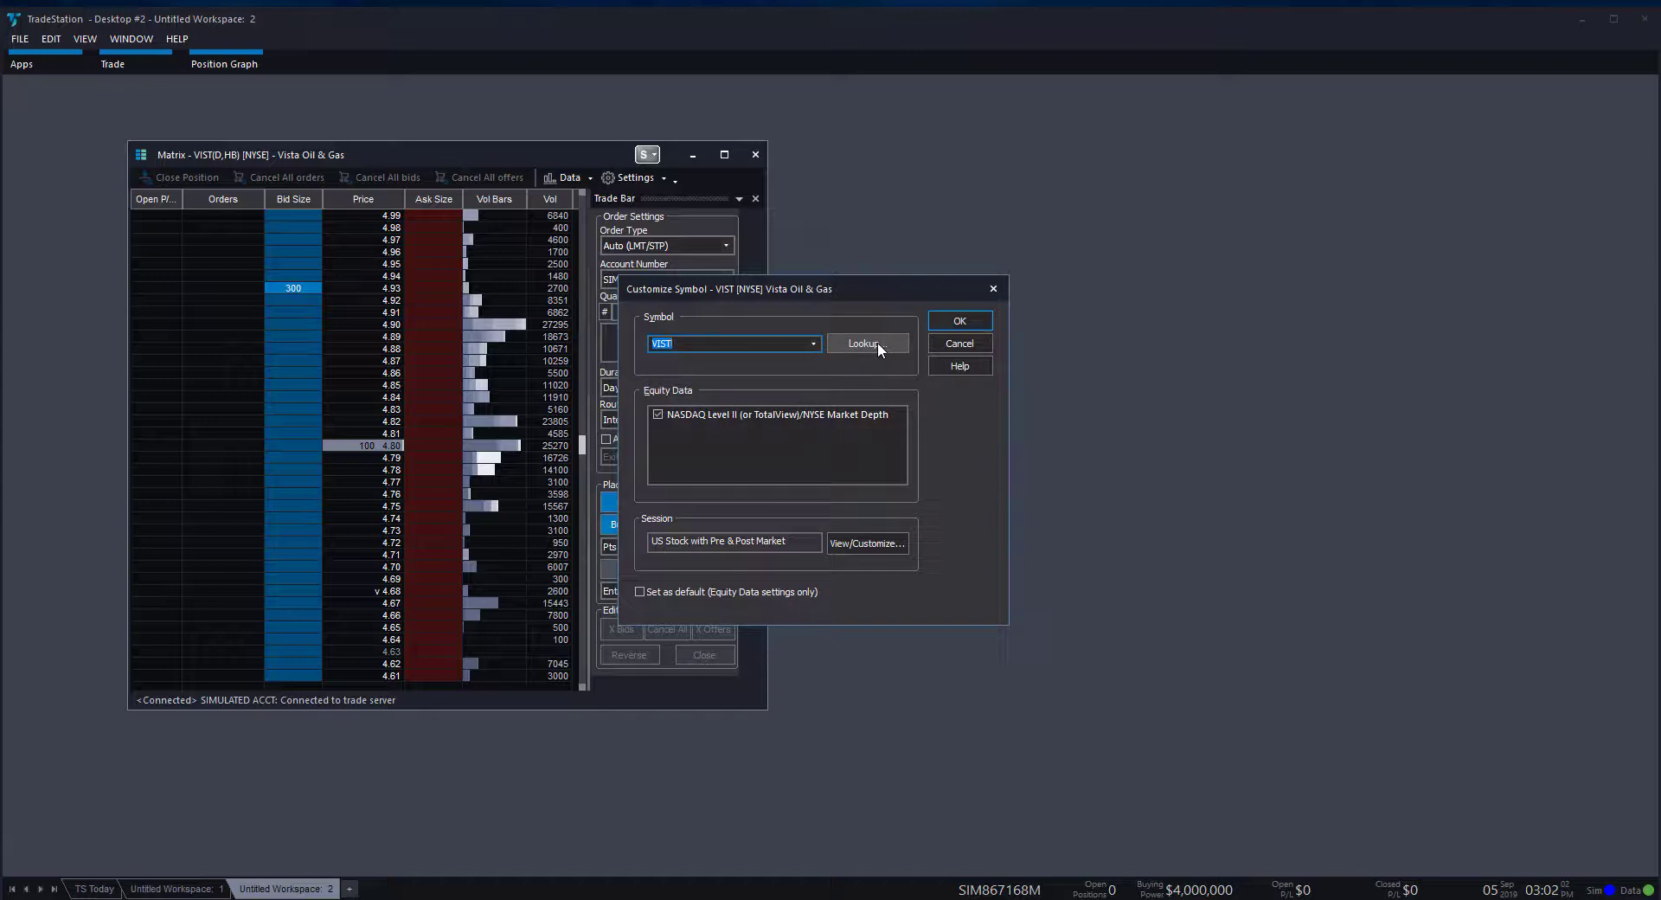
Step: Search Symbol Lookup's futures for 'SP' and scroll through the results
{"action": "left_click", "coordinate": [879, 342]}
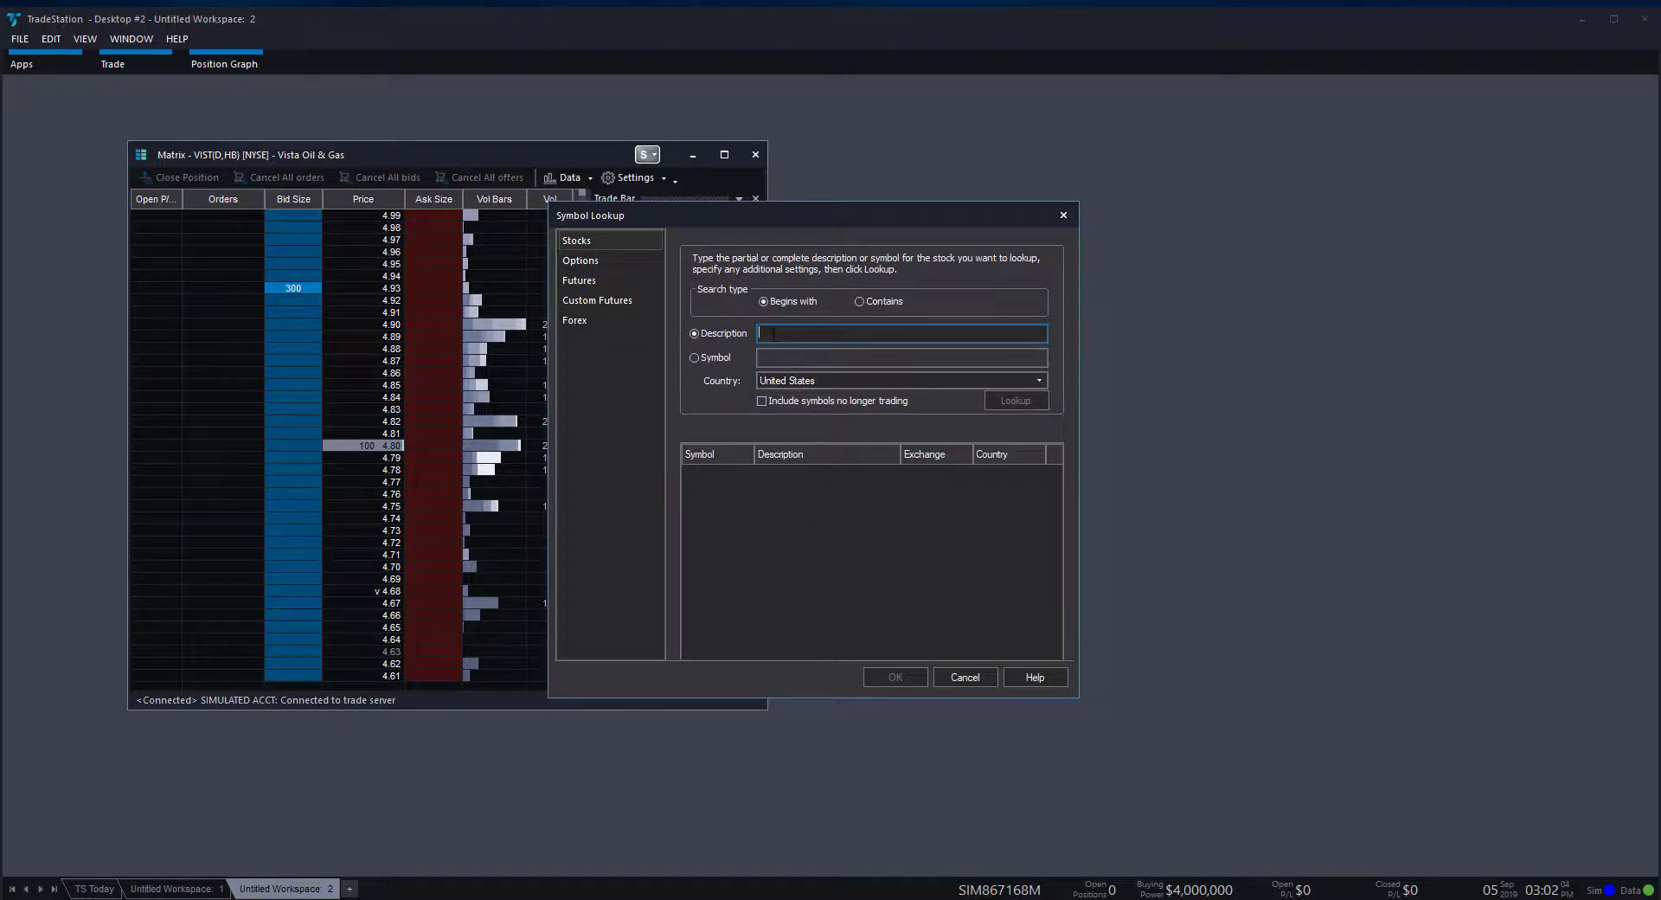
{"action": "left_click", "coordinate": [632, 282]}
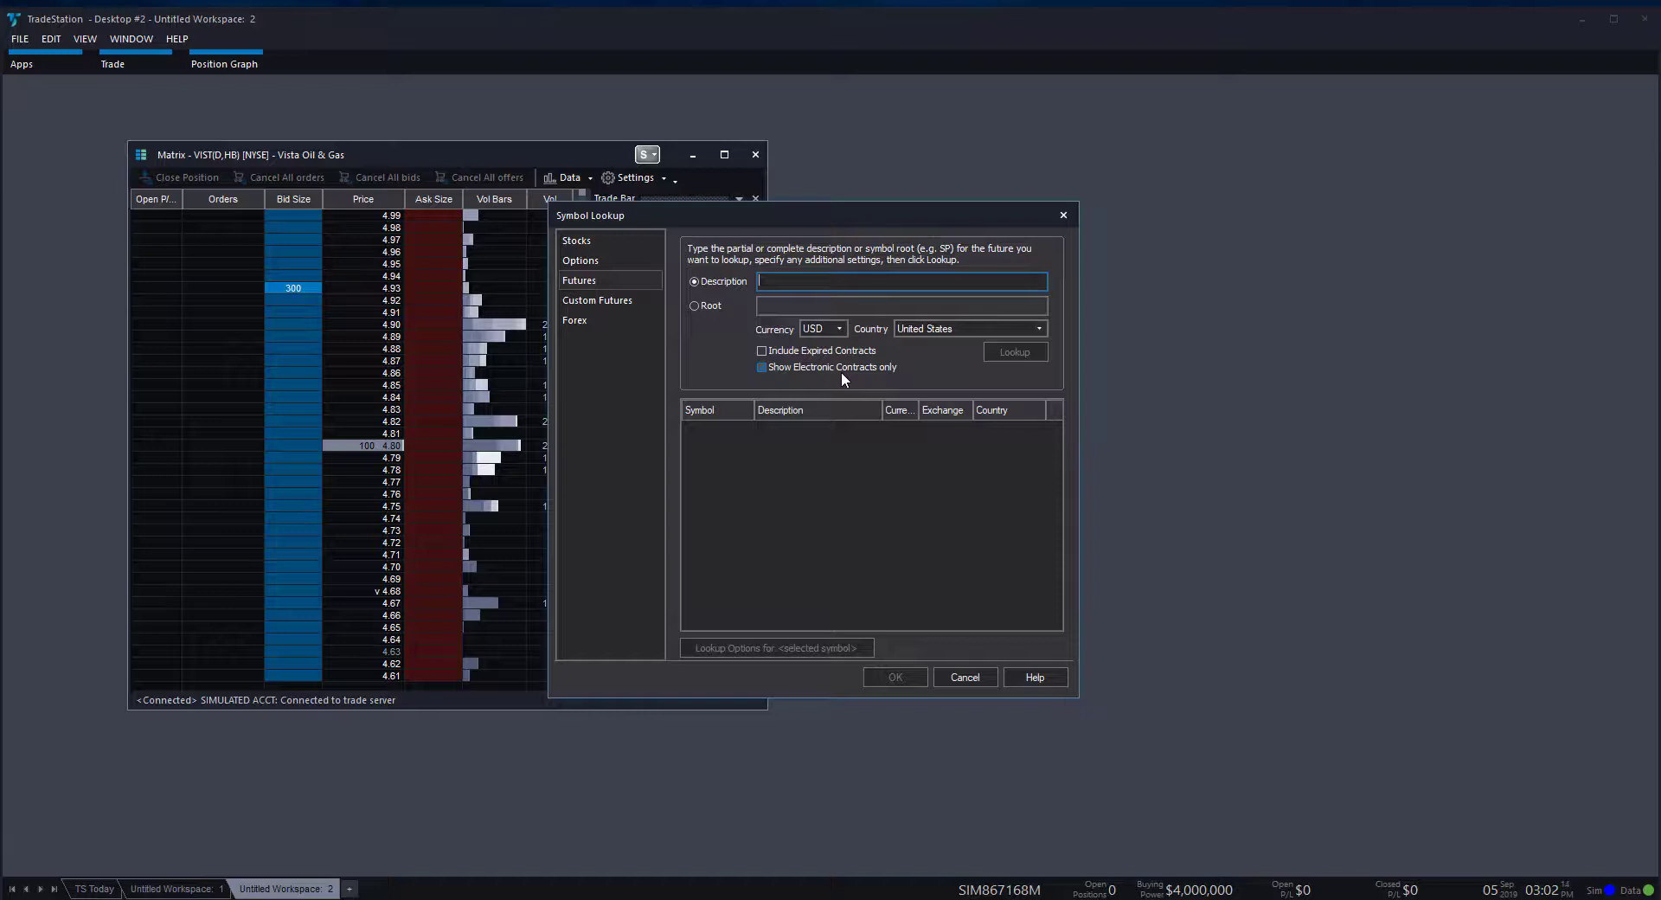
{"action": "type", "text": "SP"}
{"action": "key", "text": "Return"}
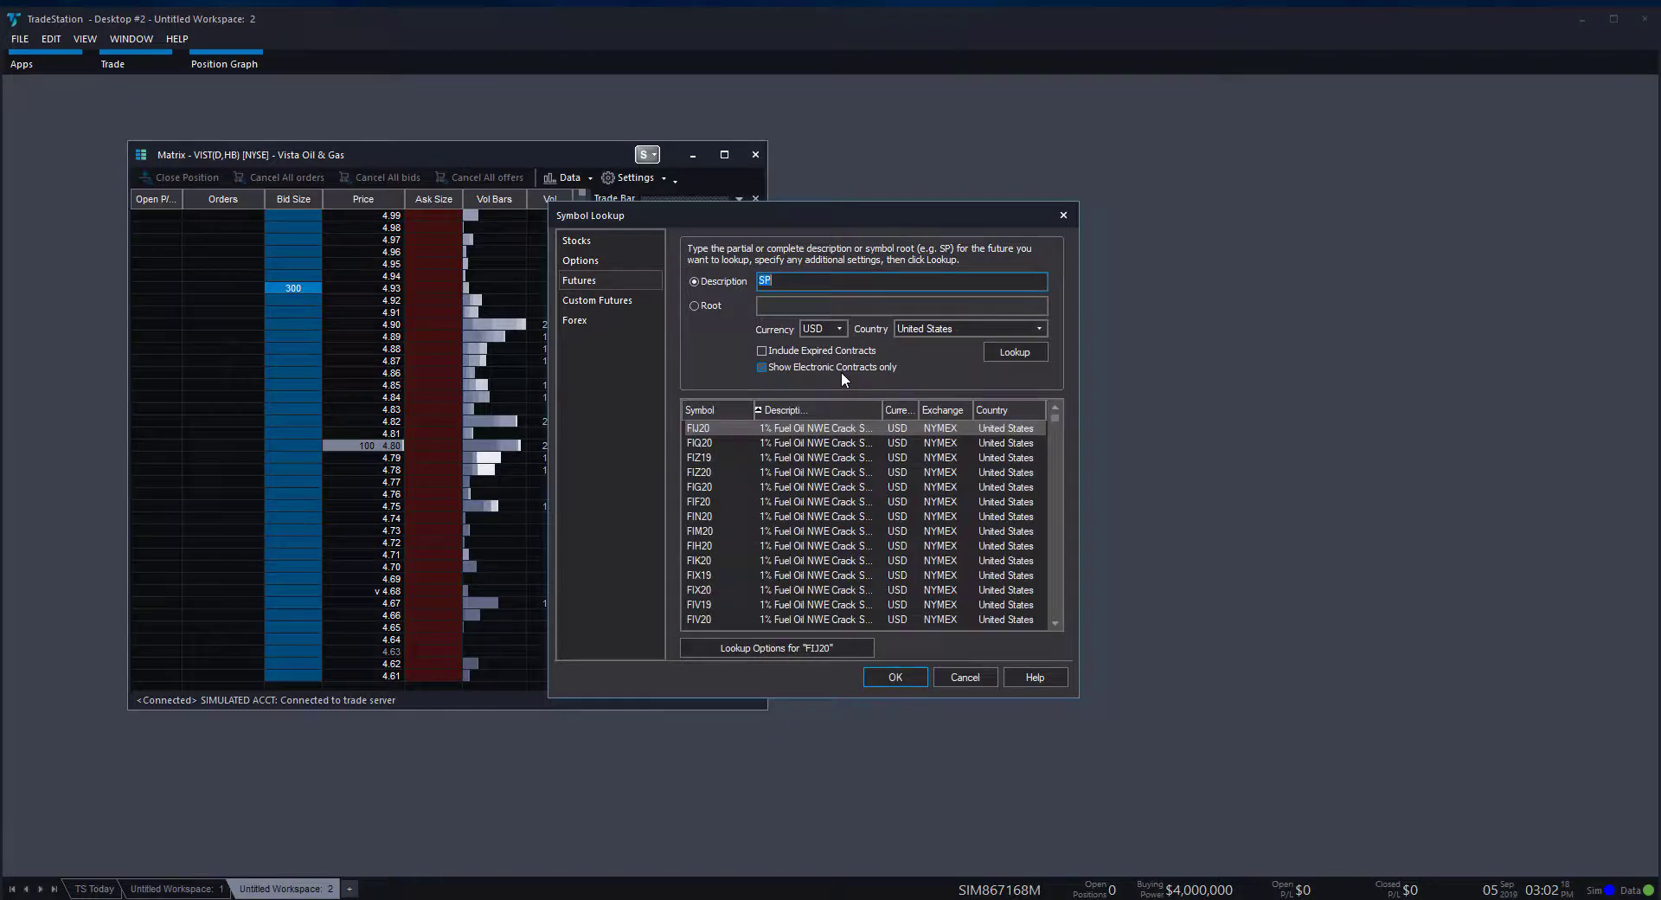
{"action": "scroll", "coordinate": [759, 562], "scroll_direction": "down", "scroll_amount": 10}
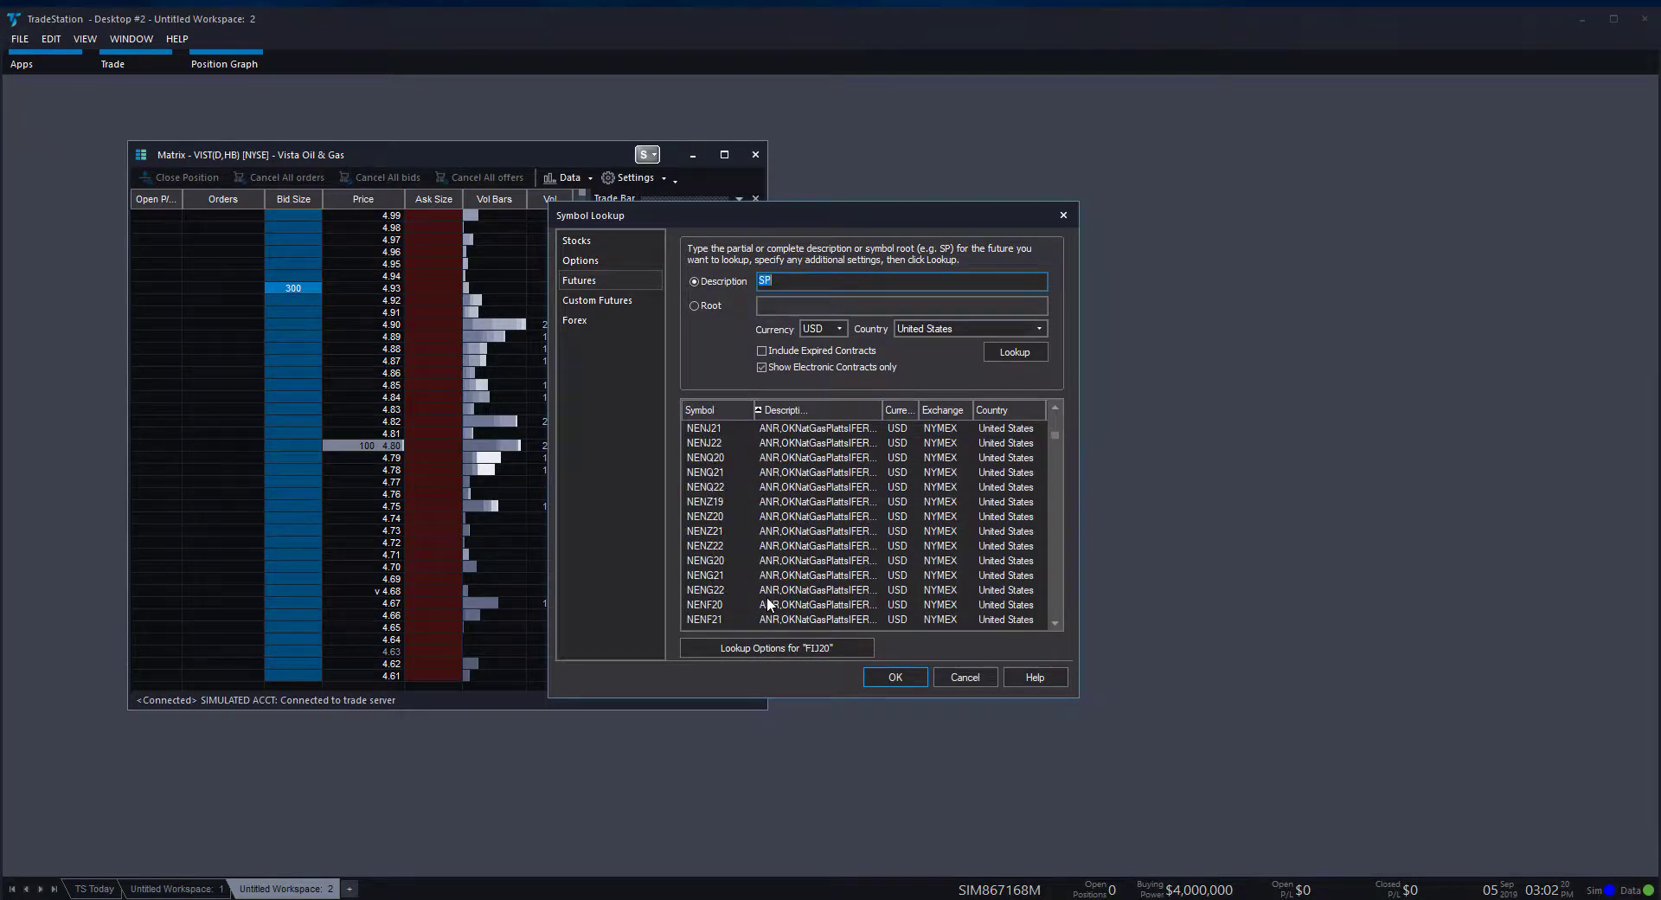
{"action": "scroll", "coordinate": [760, 620], "scroll_direction": "down", "scroll_amount": 15}
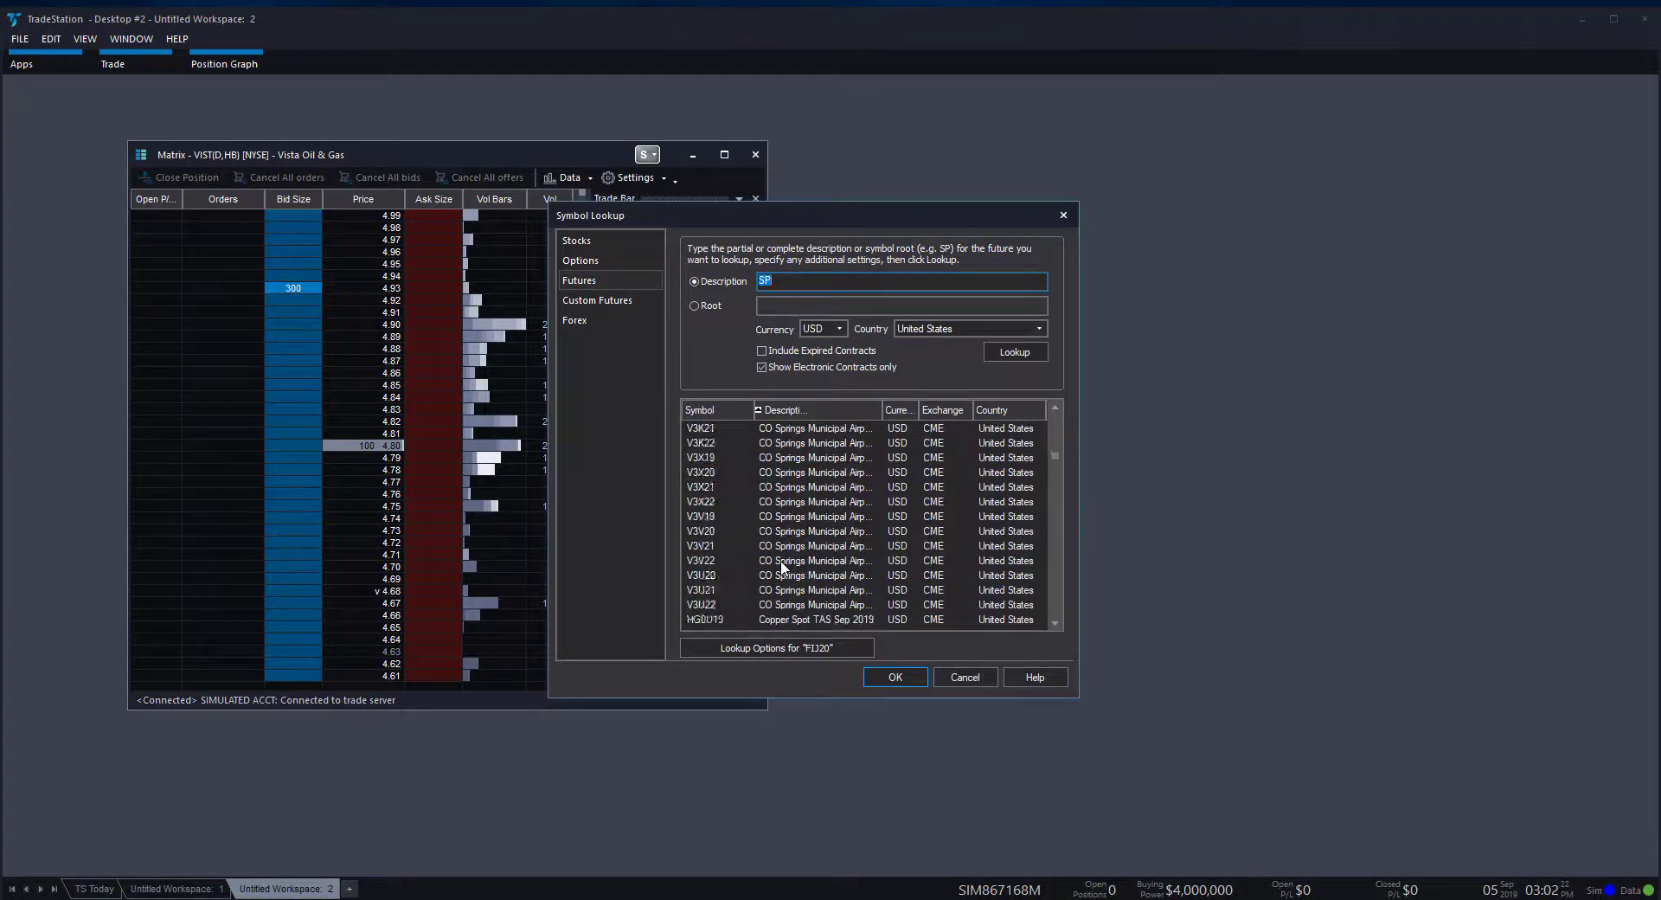
{"action": "scroll", "coordinate": [782, 563], "scroll_direction": "down", "scroll_amount": 10}
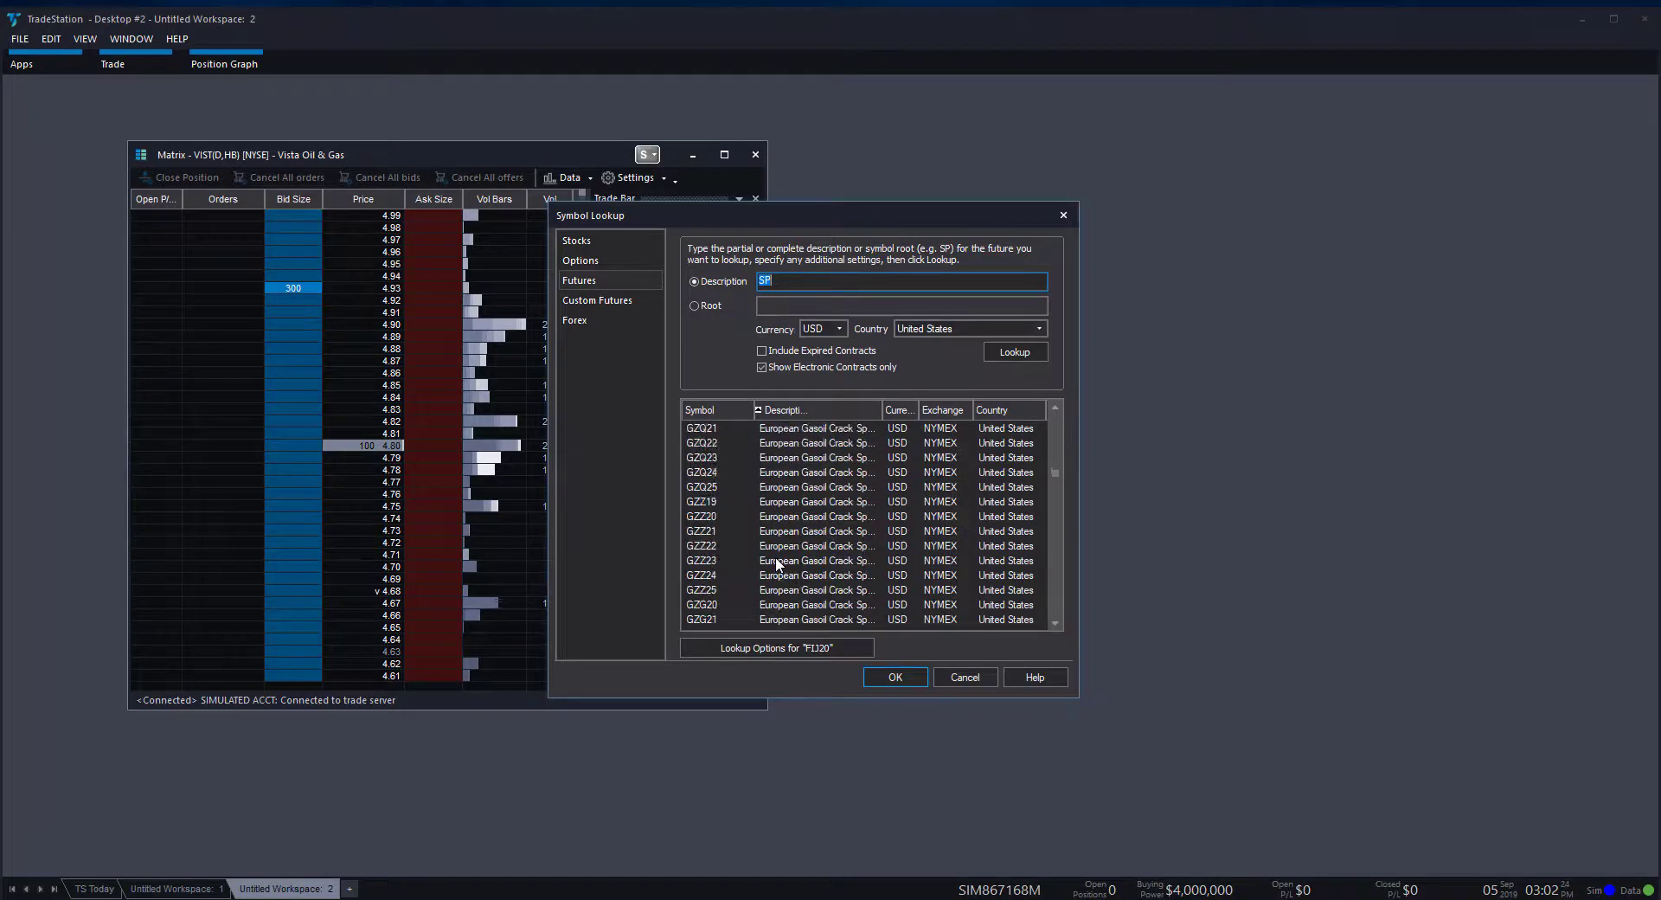
{"action": "scroll", "coordinate": [870, 545], "scroll_direction": "down", "scroll_amount": 8}
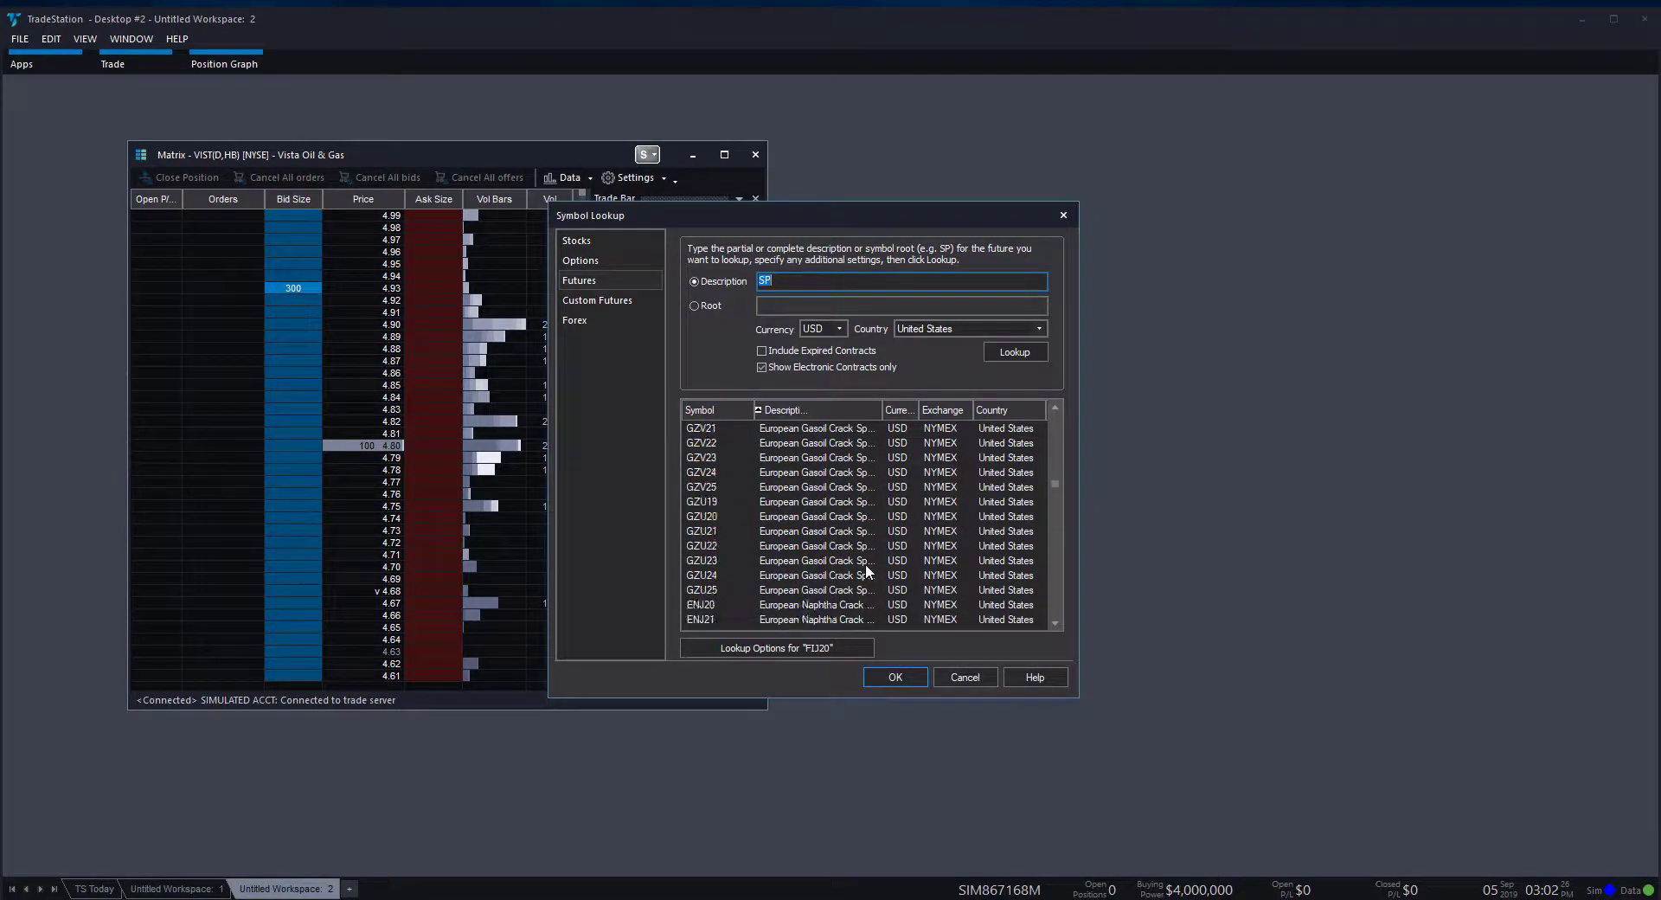
{"action": "scroll", "coordinate": [856, 567], "scroll_direction": "down", "scroll_amount": 8}
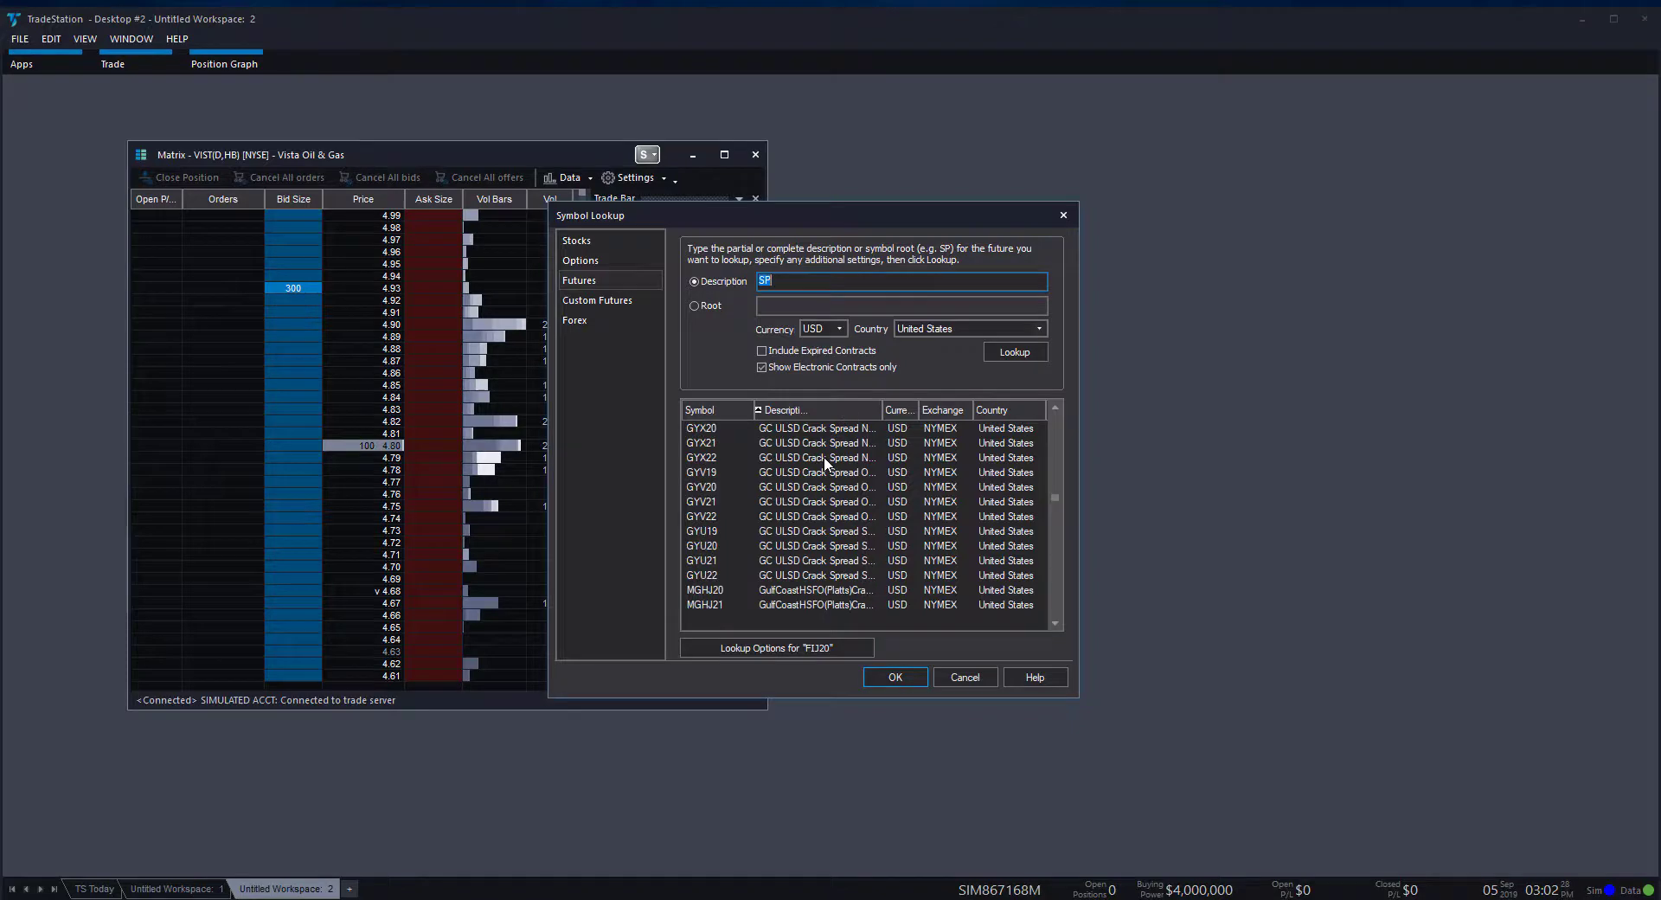
Step: Search futures by root ES, then select and confirm the ESU19 Sep 2019 contract
{"action": "left_click", "coordinate": [701, 306]}
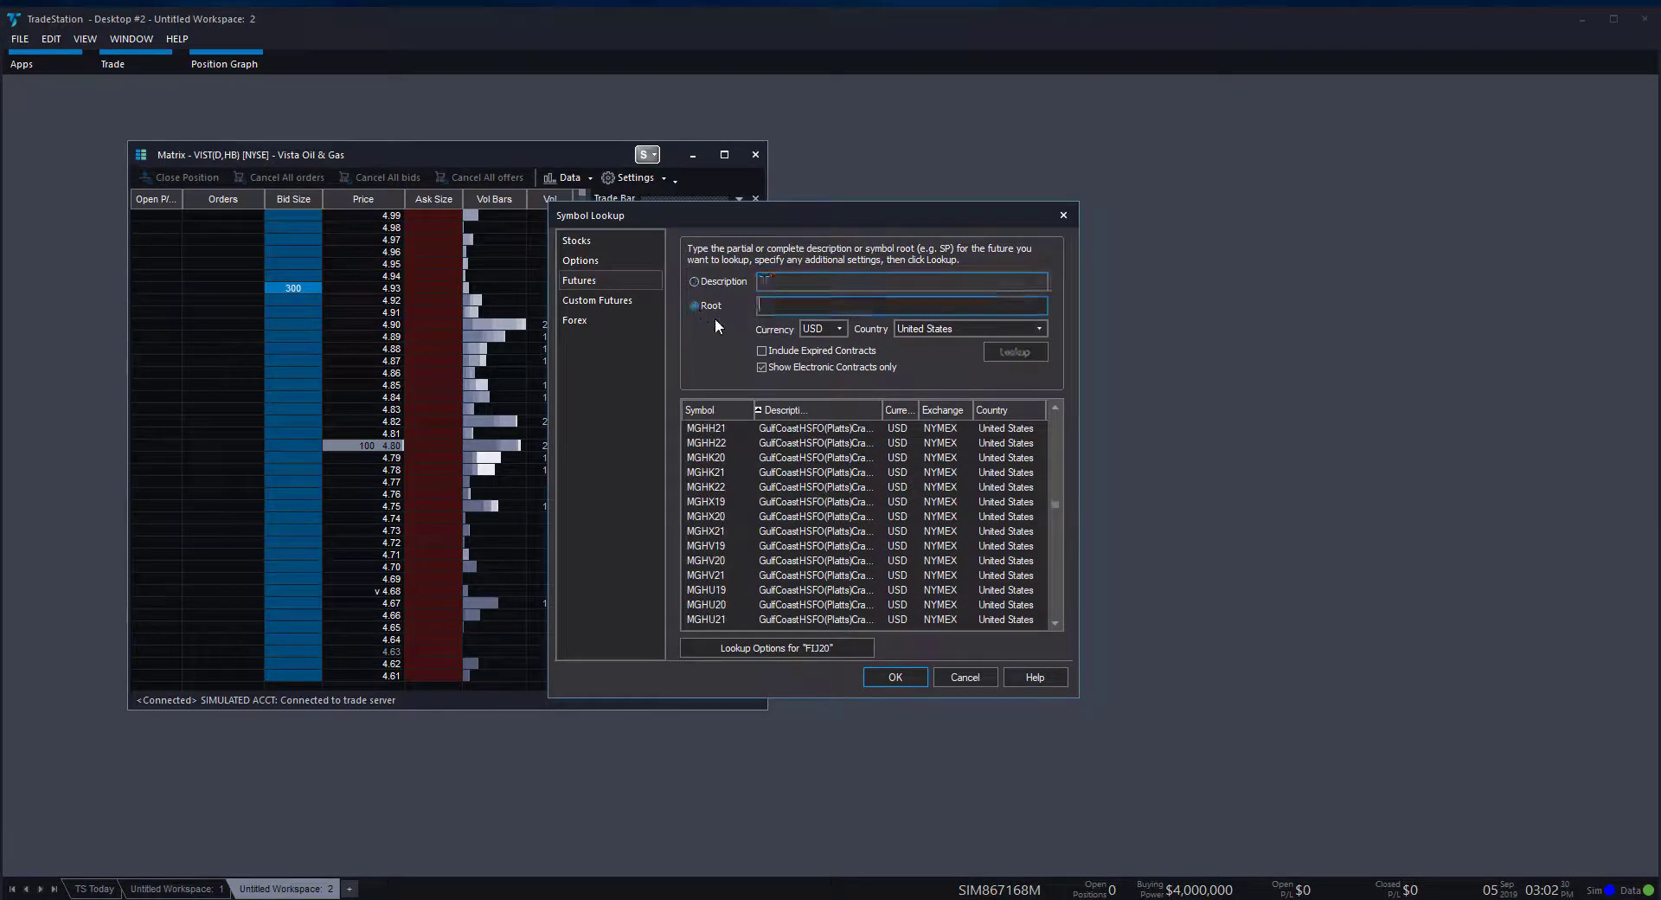
{"action": "type", "text": "ES"}
{"action": "left_click", "coordinate": [1015, 353]}
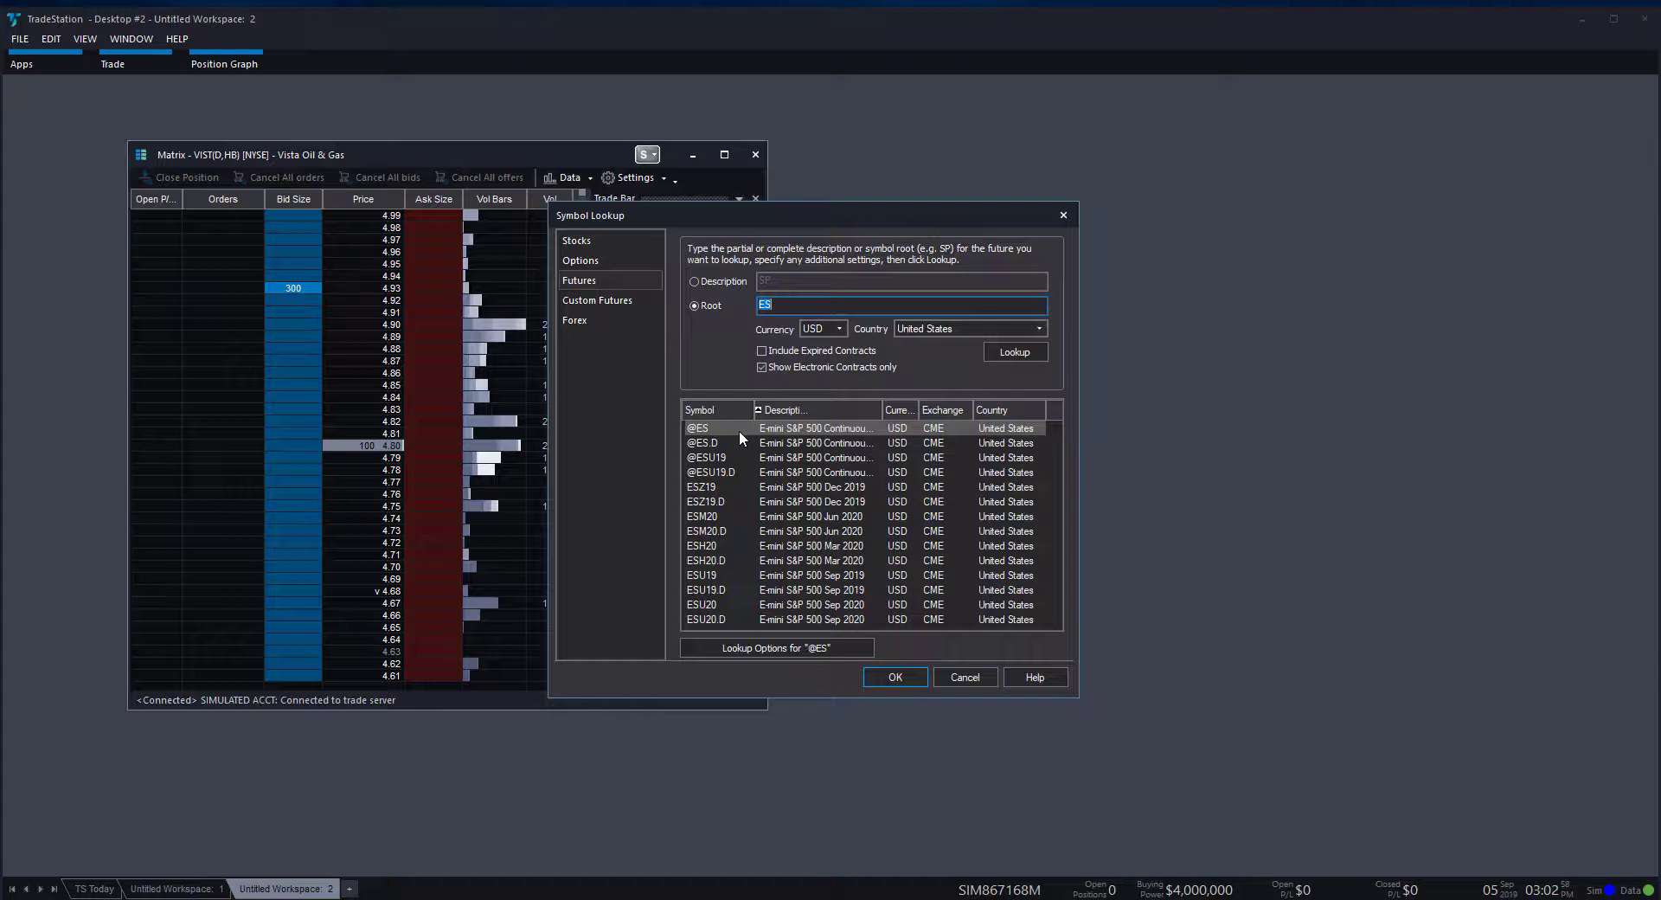
{"action": "left_click", "coordinate": [734, 459]}
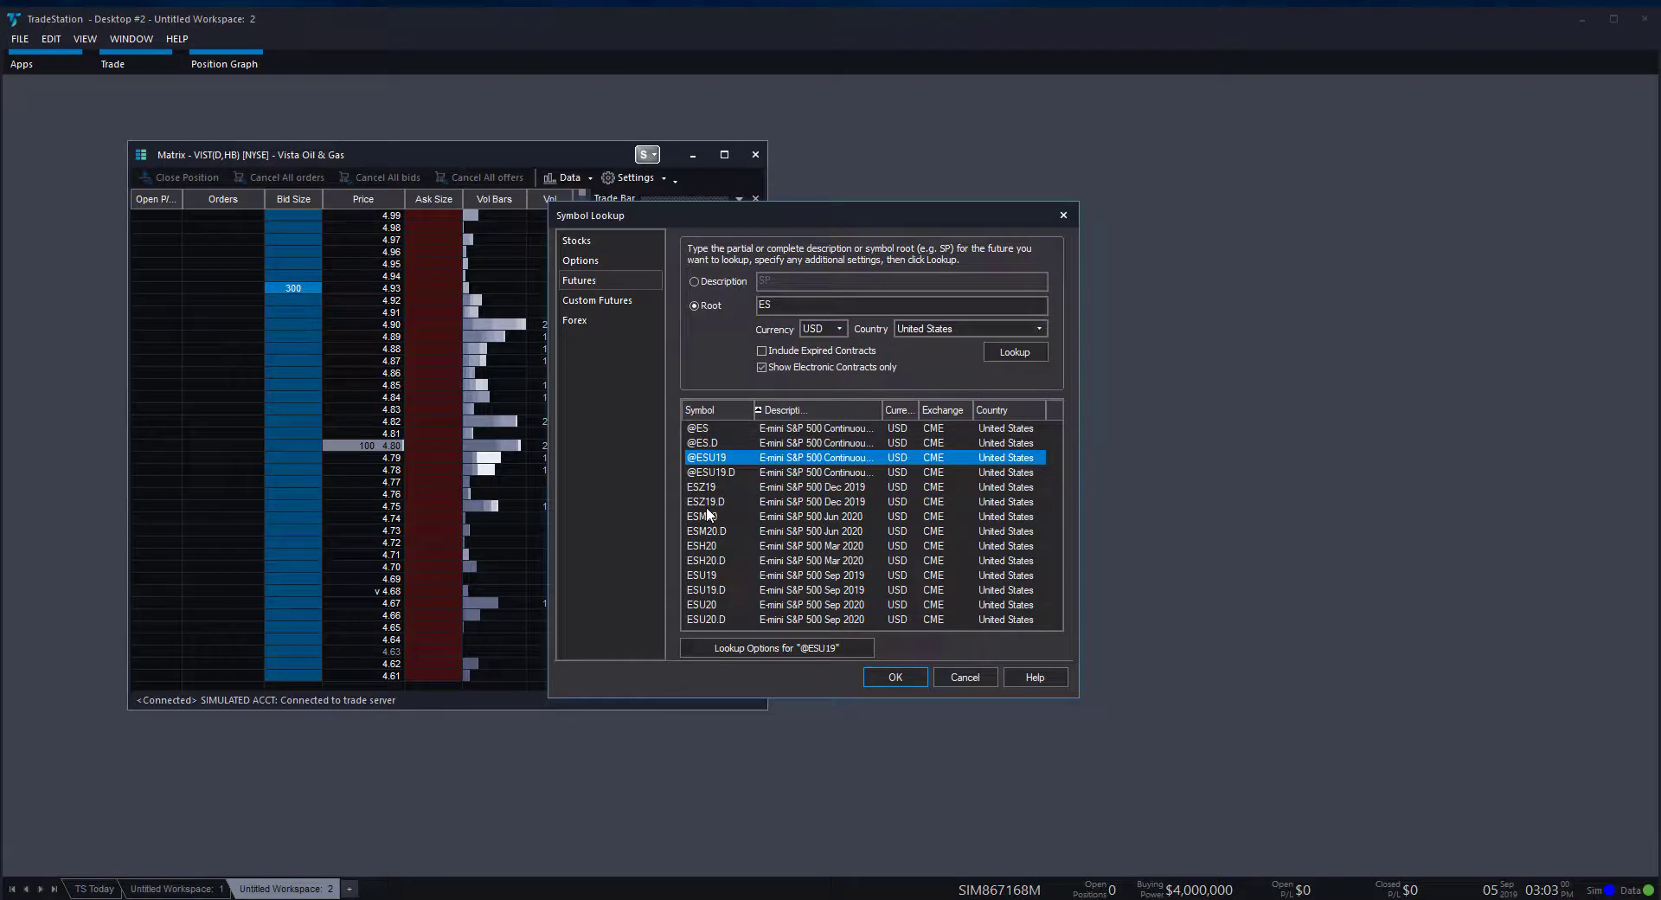
{"action": "left_click", "coordinate": [706, 578]}
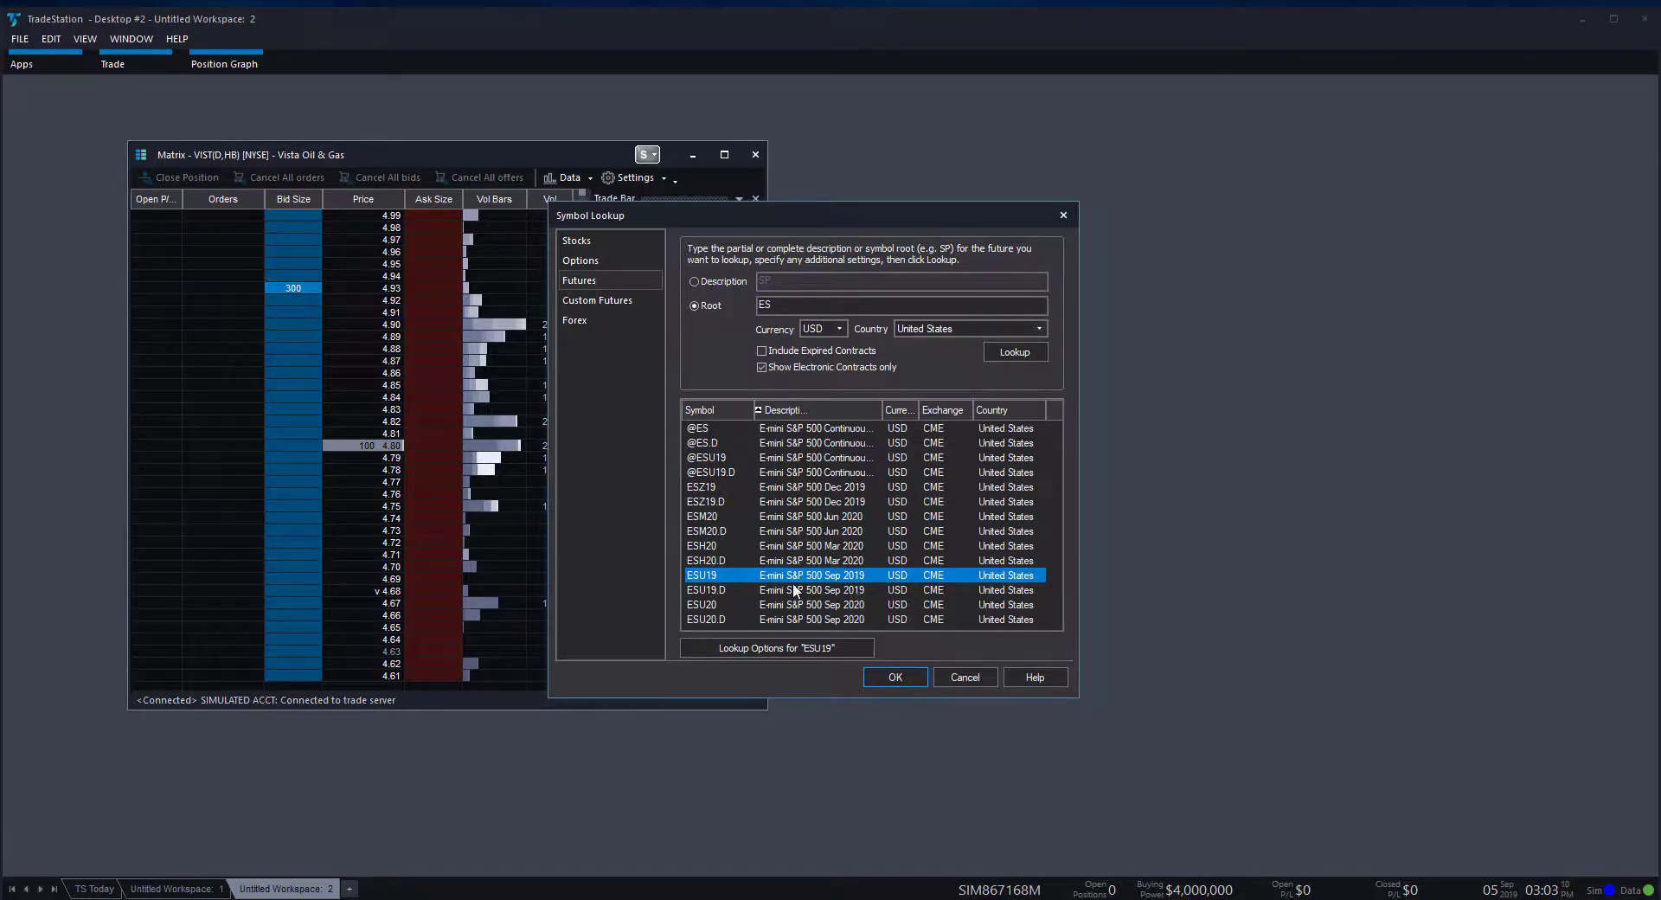
{"action": "left_click", "coordinate": [895, 676]}
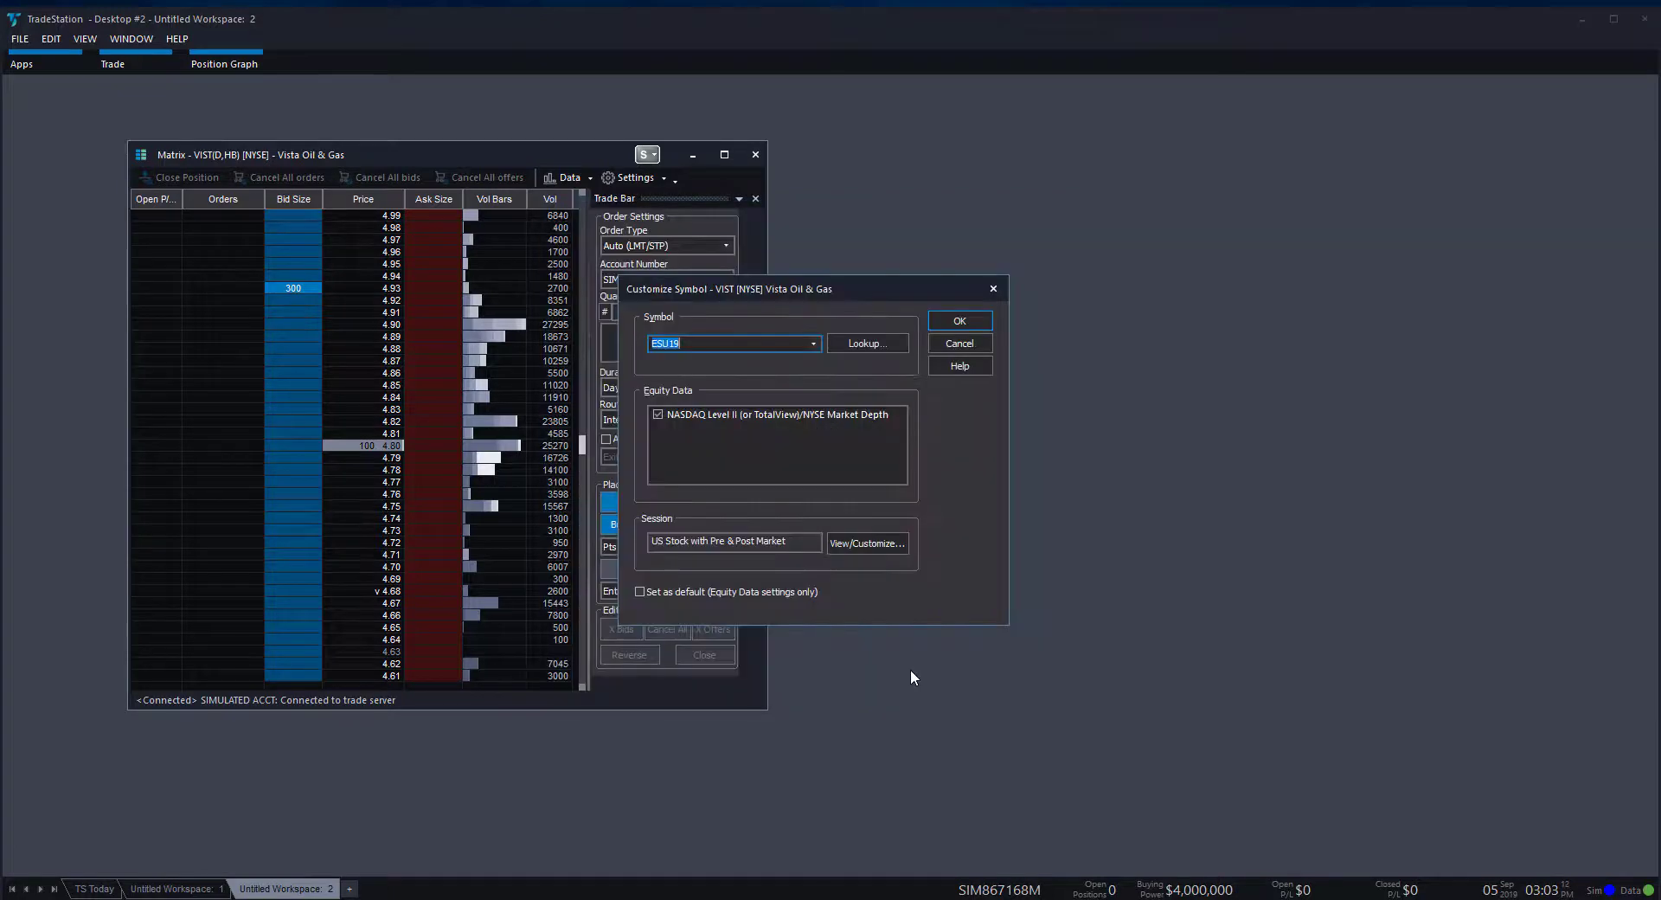
Step: Apply ESU19 so the Matrix shows the E-mini S&P 500 Sep 2019 ladder
{"action": "left_click", "coordinate": [719, 344]}
{"action": "left_click", "coordinate": [658, 416]}
{"action": "left_click", "coordinate": [979, 327]}
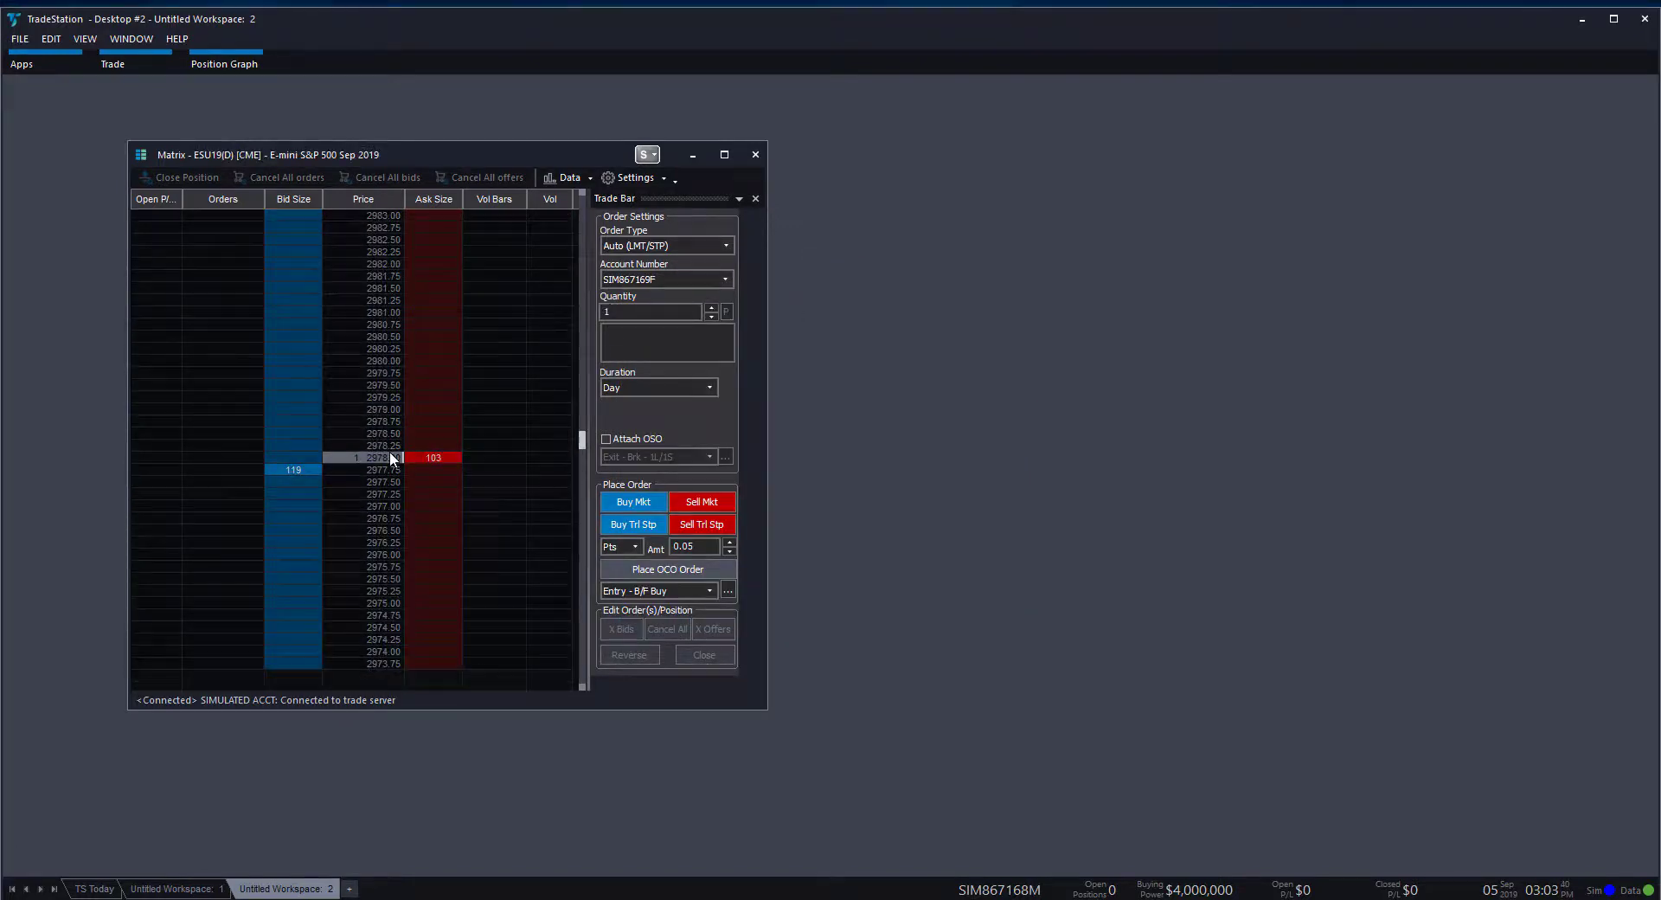
Step: Reconfirm ESU19 in the Matrix symbol settings, then scroll the ladder to see volume bars
{"action": "scroll", "coordinate": [390, 450], "scroll_direction": "down", "scroll_amount": 2}
{"action": "left_click", "coordinate": [662, 179]}
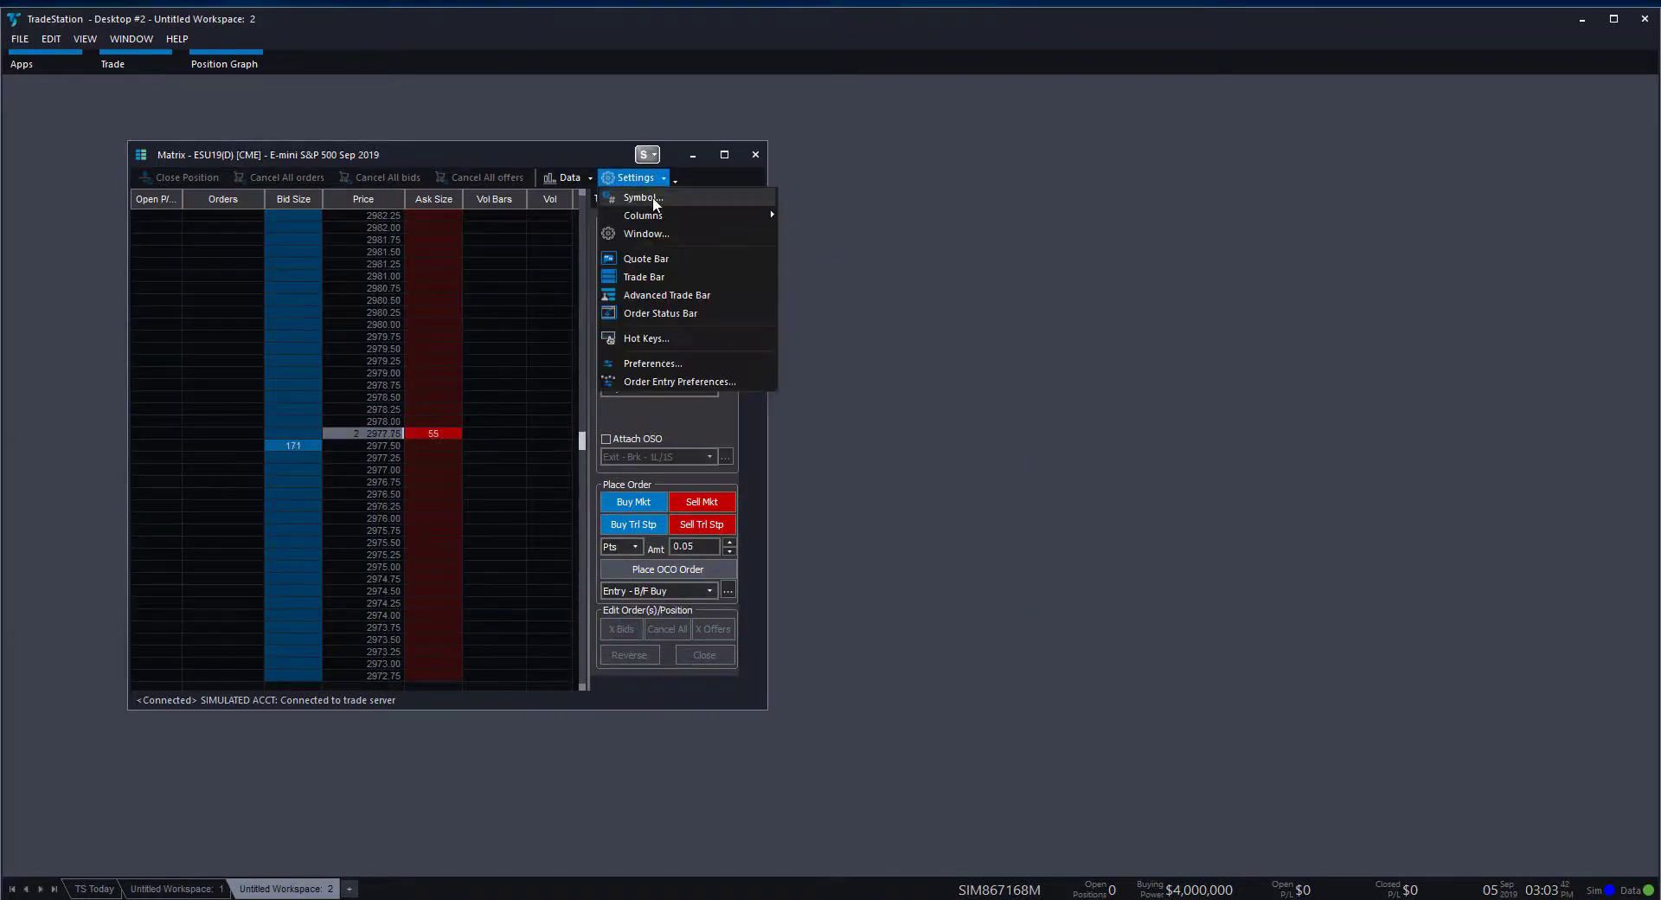
{"action": "left_click", "coordinate": [652, 201]}
{"action": "left_click", "coordinate": [708, 451]}
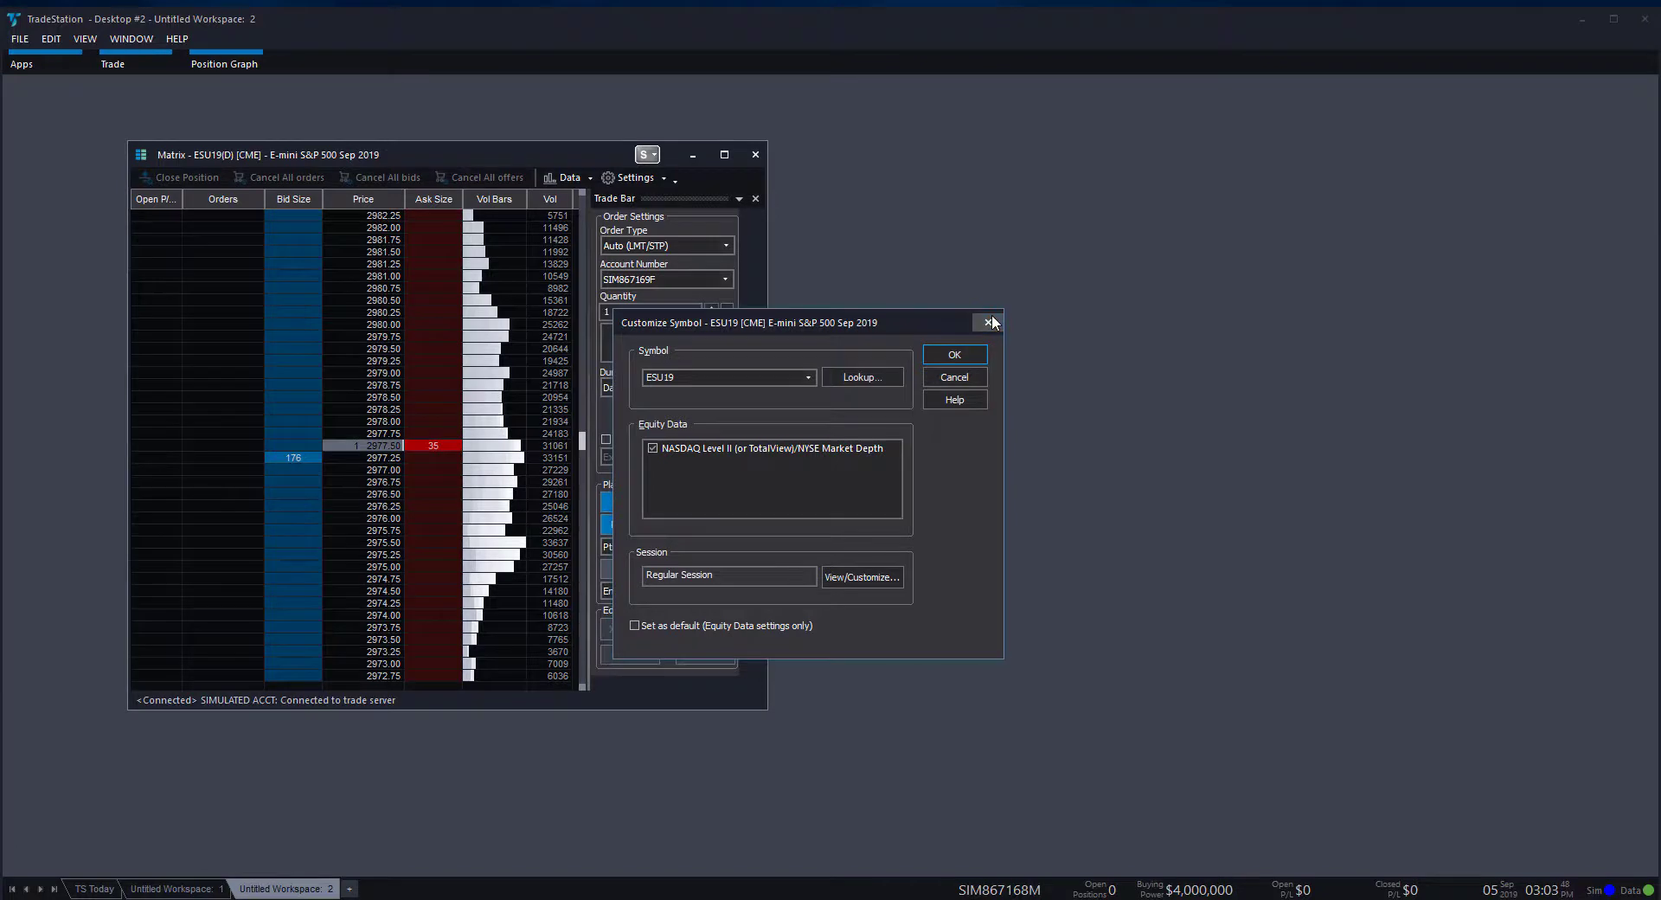
{"action": "left_click", "coordinate": [954, 355]}
{"action": "scroll", "coordinate": [523, 407], "scroll_direction": "up", "scroll_amount": 1}
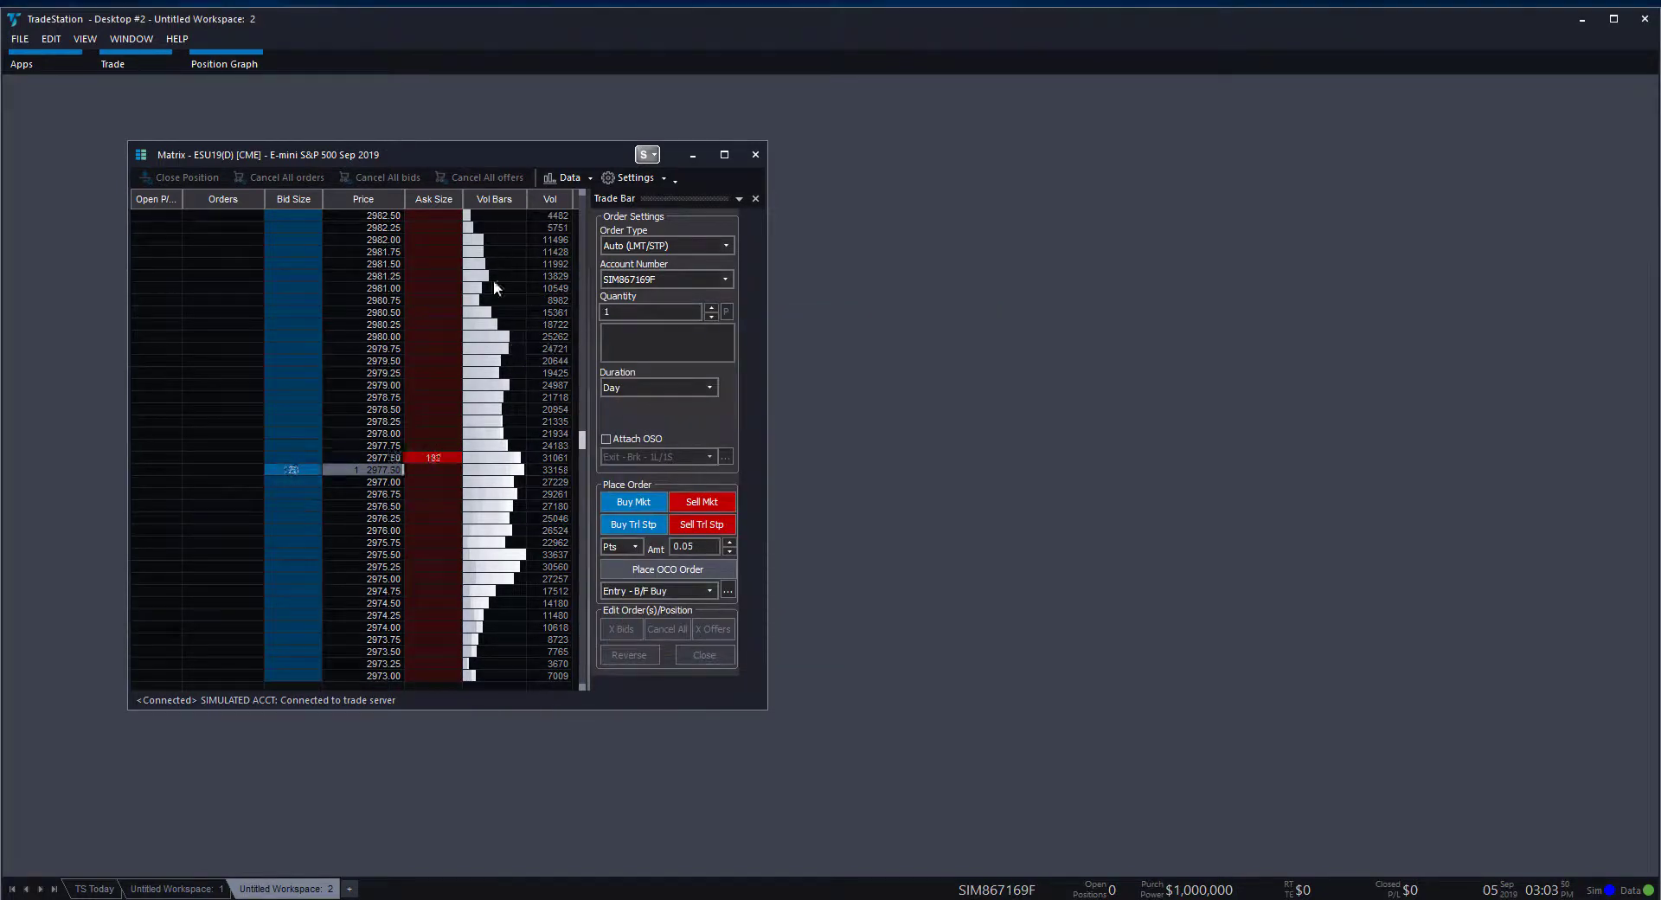
{"action": "scroll", "coordinate": [543, 471], "scroll_direction": "up", "scroll_amount": 5}
{"action": "scroll", "coordinate": [532, 454], "scroll_direction": "up", "scroll_amount": 15}
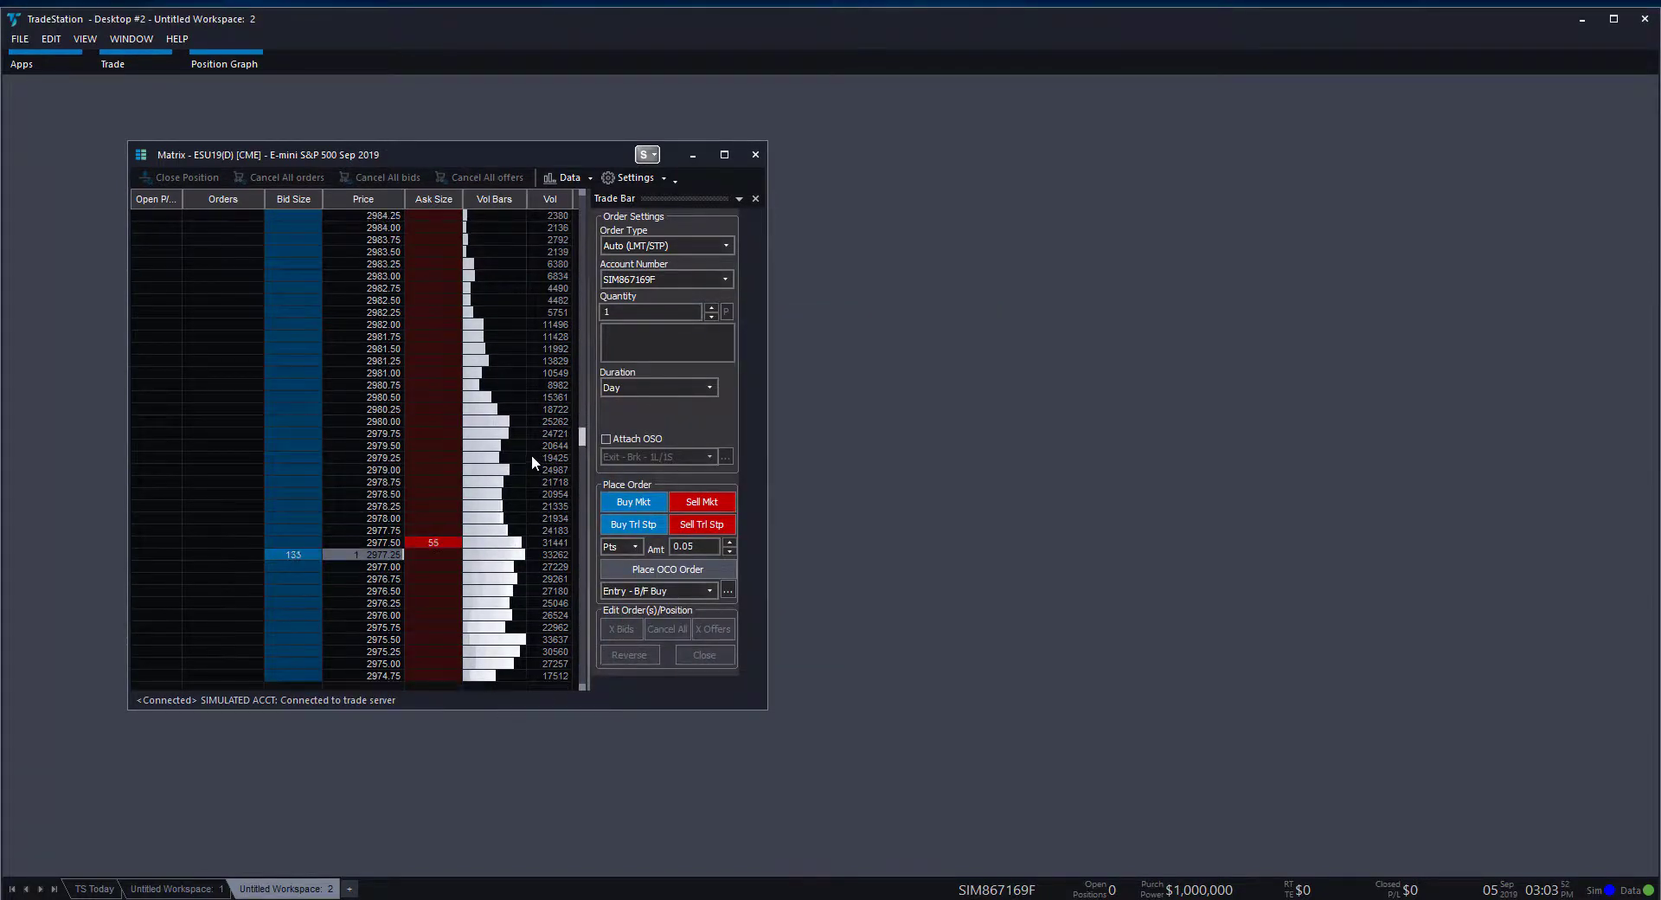
{"action": "scroll", "coordinate": [481, 430], "scroll_direction": "down", "scroll_amount": 10}
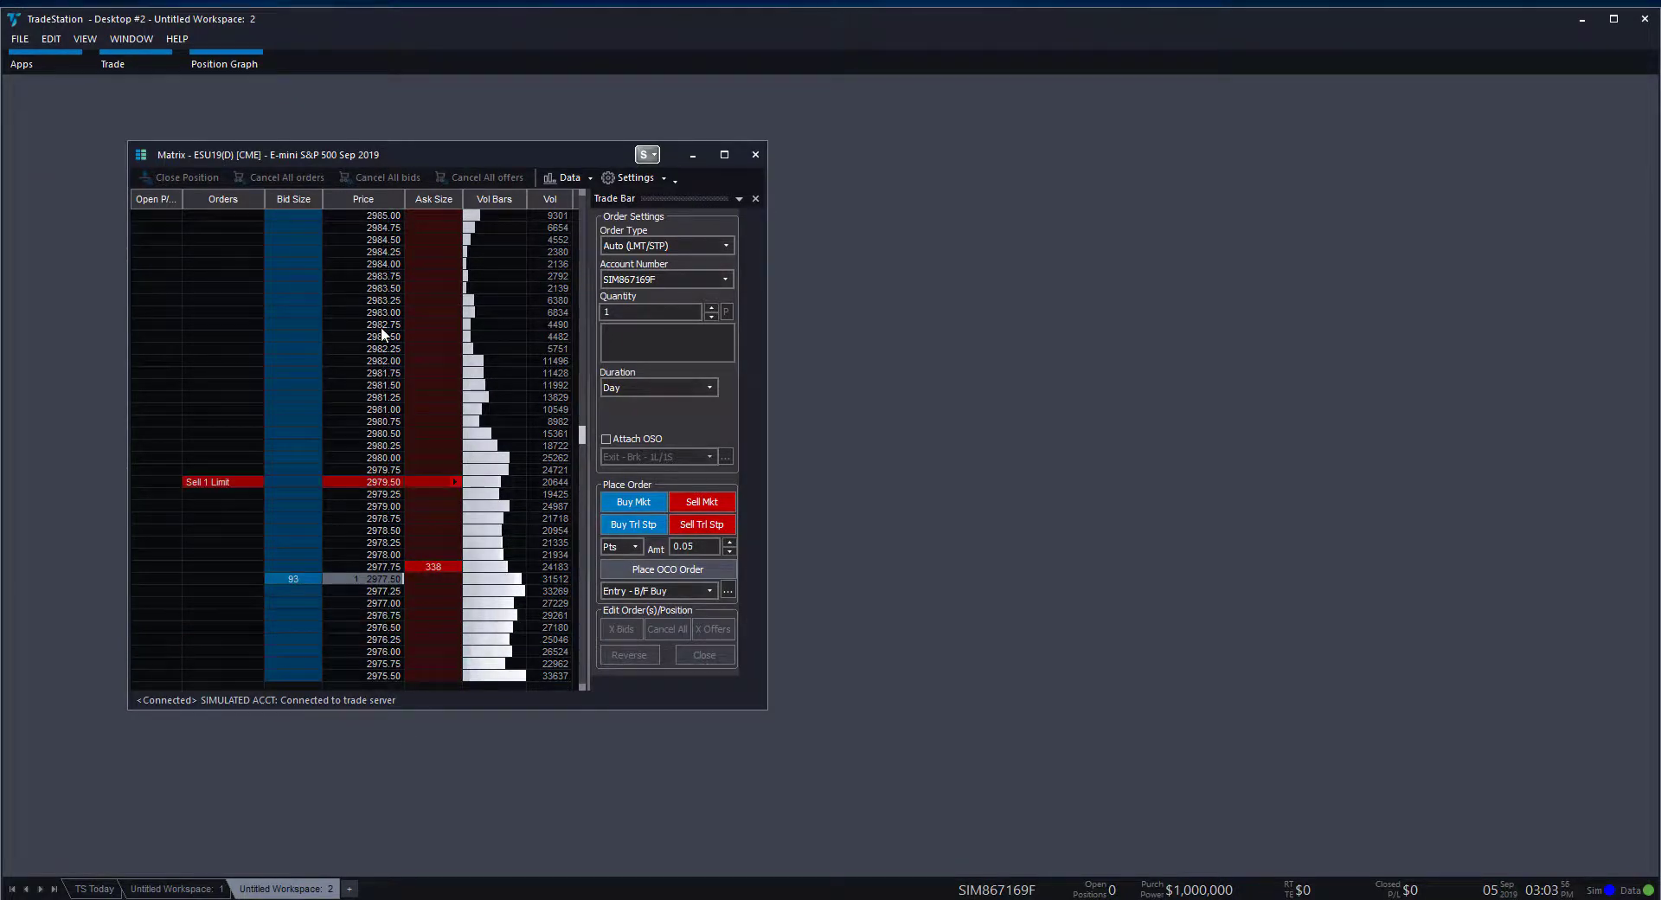
Step: Enlarge the Matrix, widen Open P/L, and place test orders between 2981.25 and 2983.00
{"action": "left_click_drag", "start_coordinate": [765, 707], "coordinate": [844, 809]}
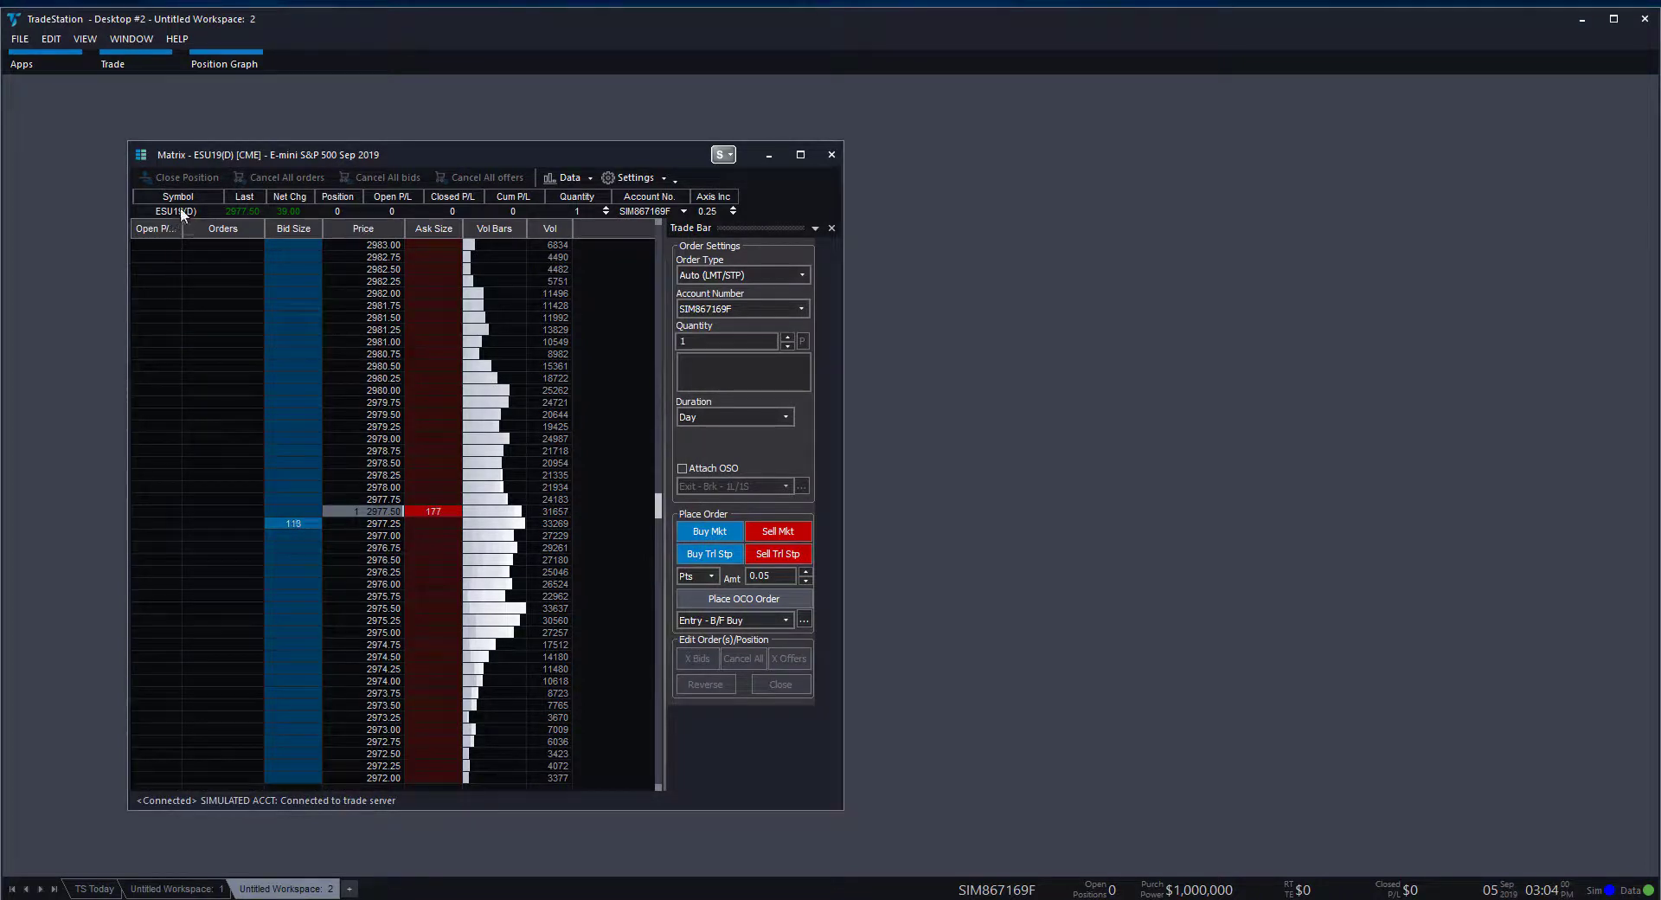
{"action": "left_click_drag", "start_coordinate": [181, 229], "coordinate": [217, 230]}
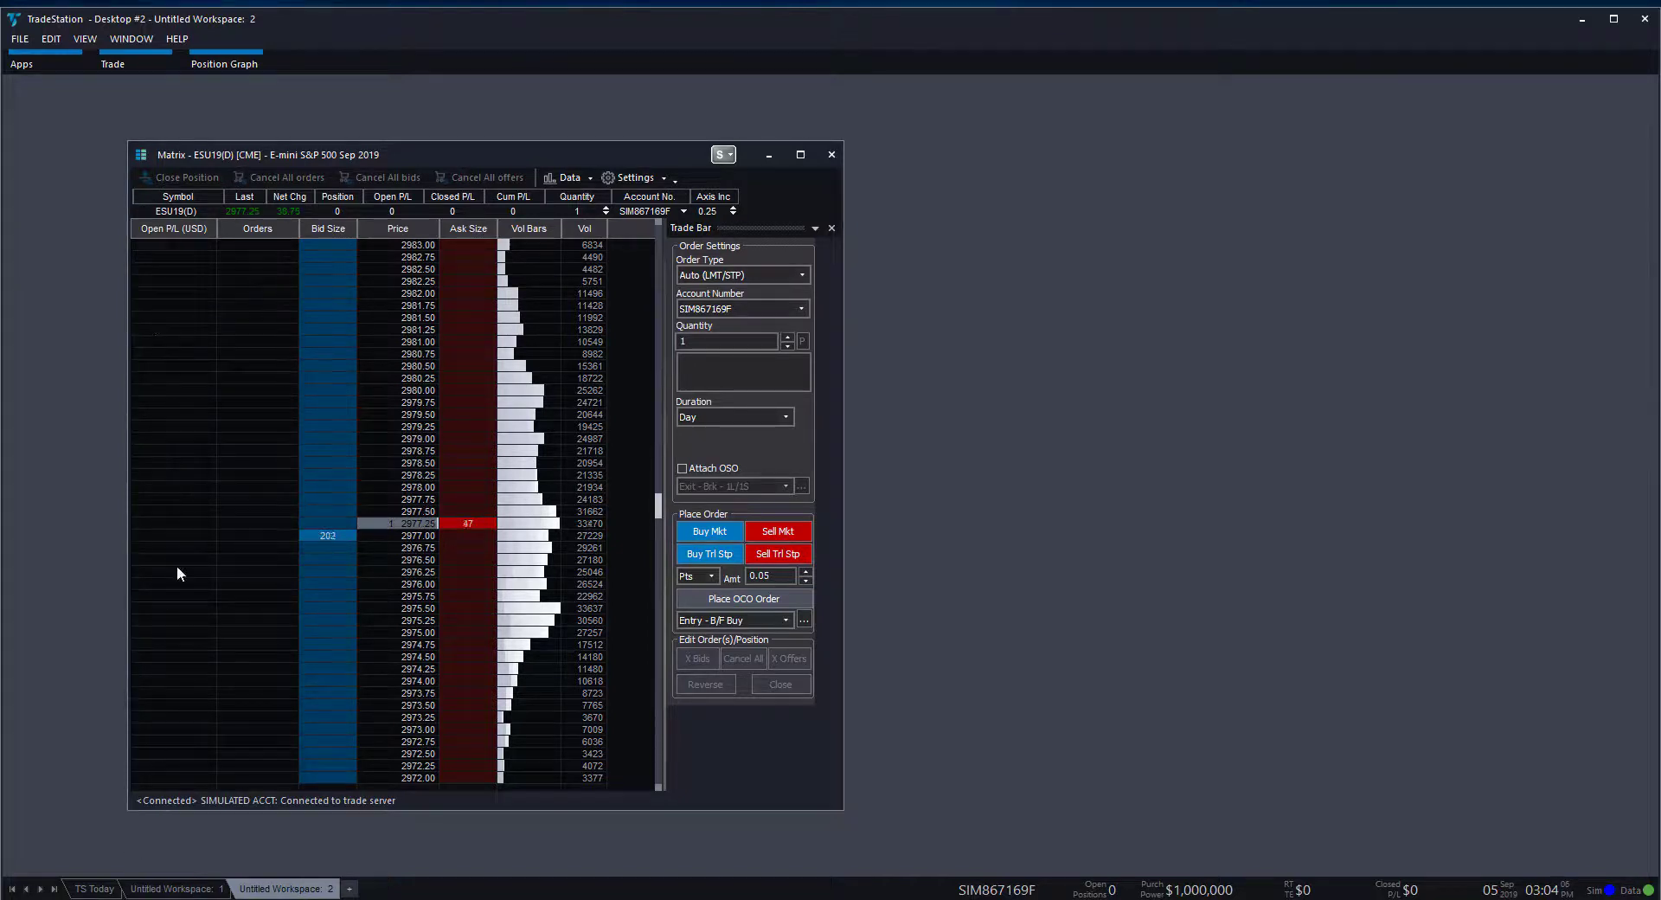
{"action": "left_click", "coordinate": [327, 330]}
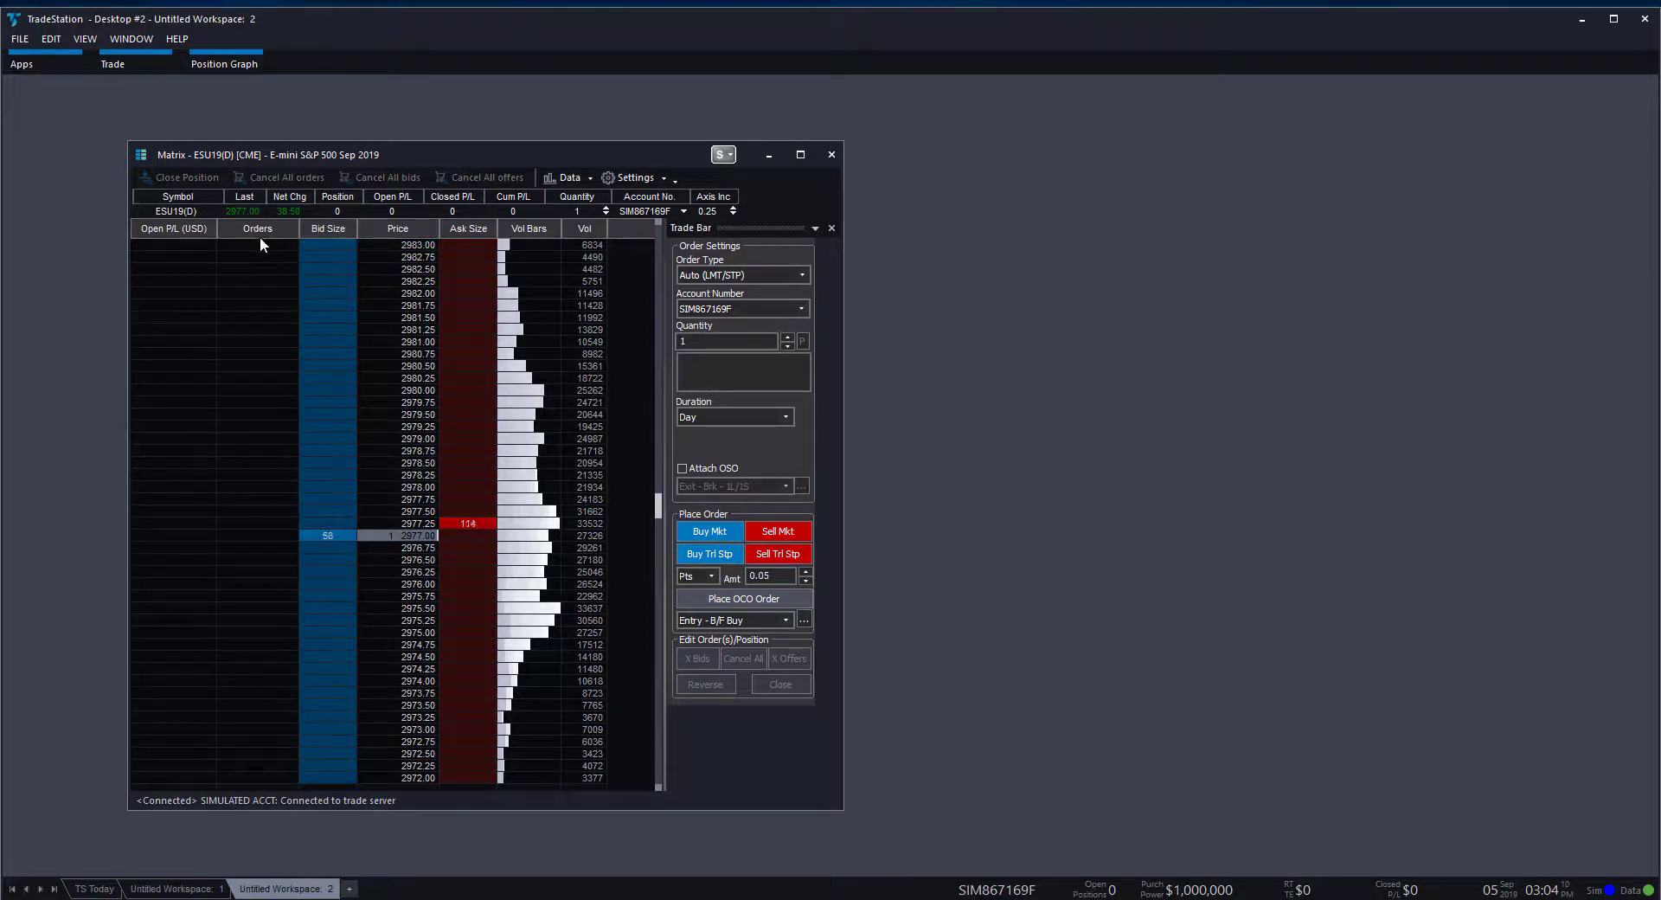
{"action": "left_click", "coordinate": [327, 257]}
{"action": "left_click", "coordinate": [440, 245]}
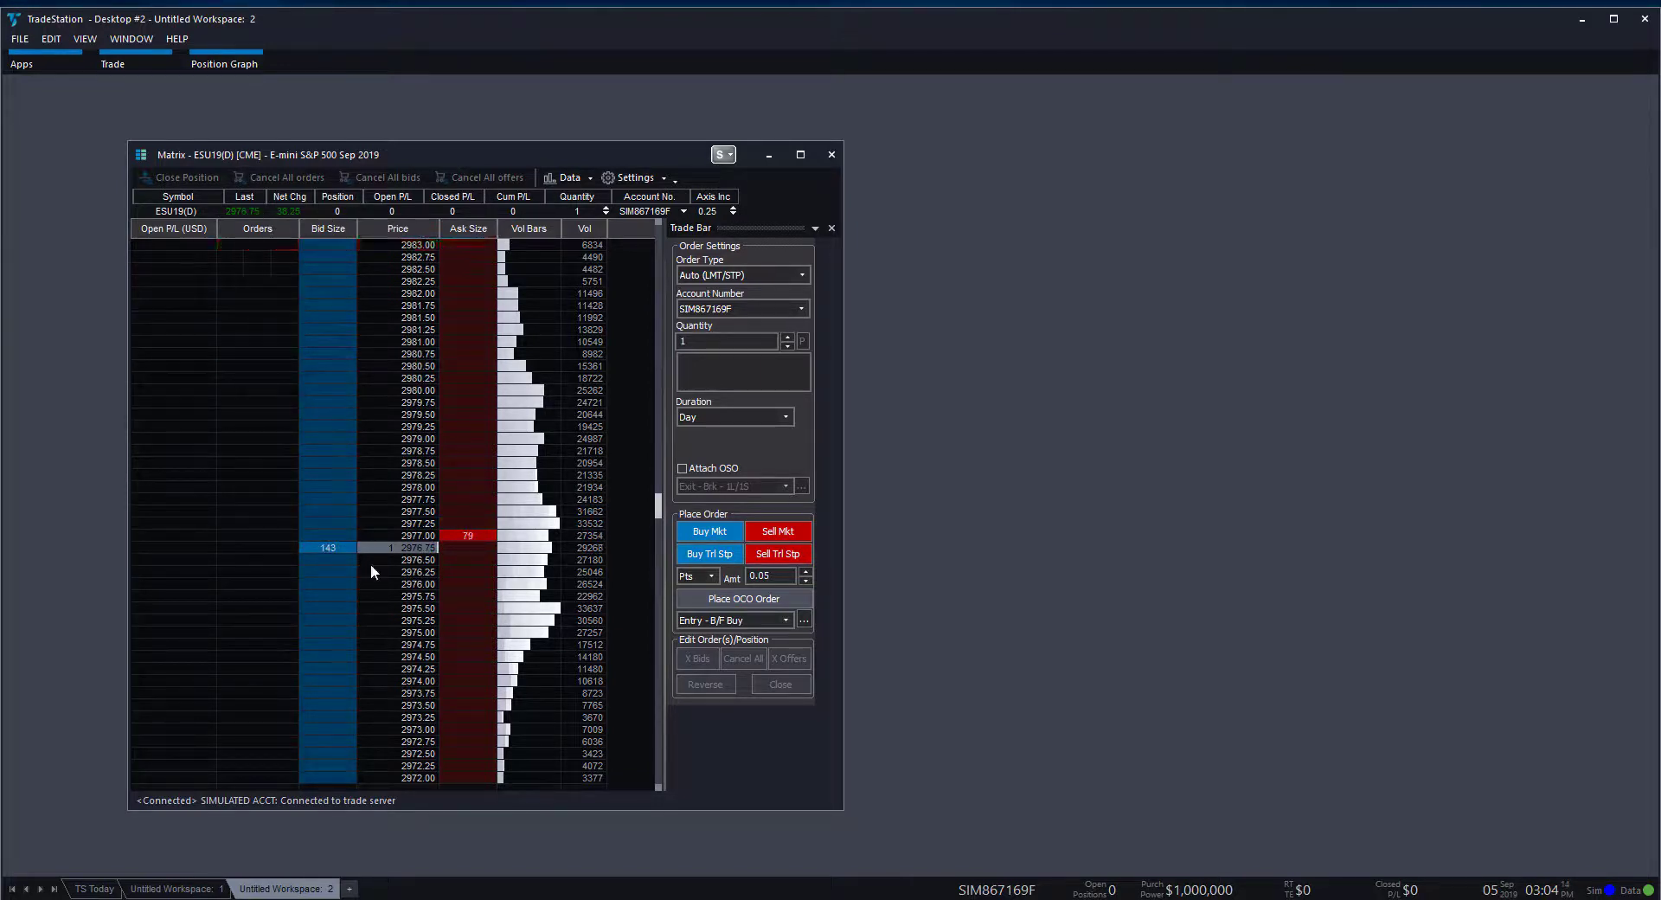
Step: Place sell limits at 2981.75 and 2981.25, drag one off to cancel, and list order types
{"action": "left_click", "coordinate": [472, 305]}
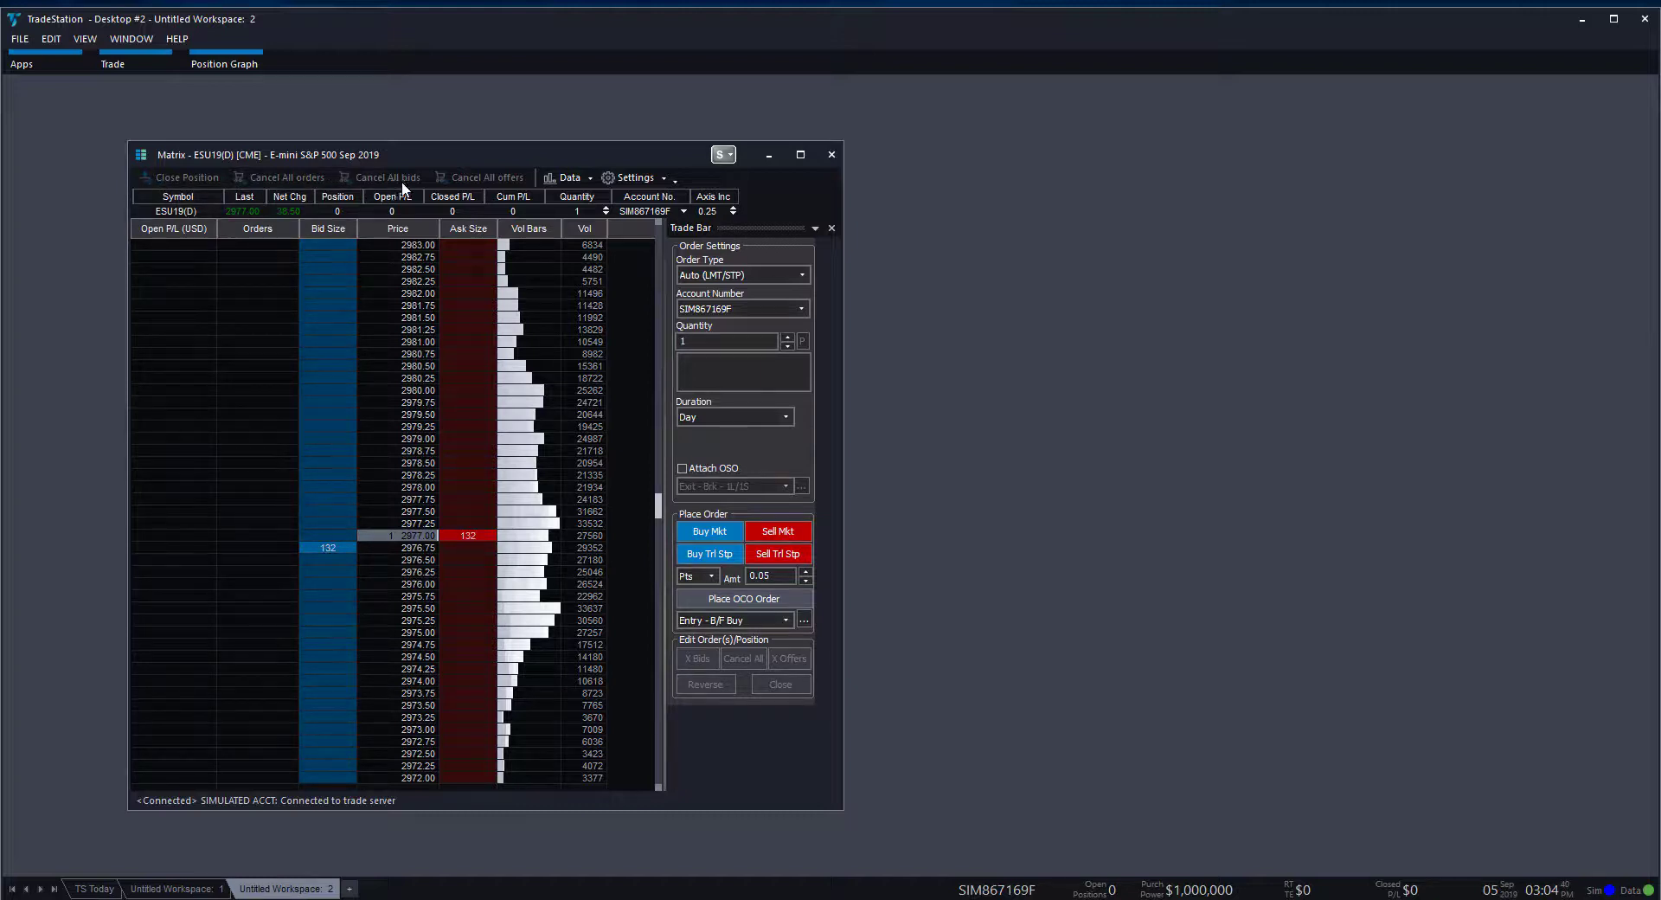
{"action": "left_click", "coordinate": [473, 329]}
{"action": "left_click_drag", "start_coordinate": [472, 328], "coordinate": [225, 185]}
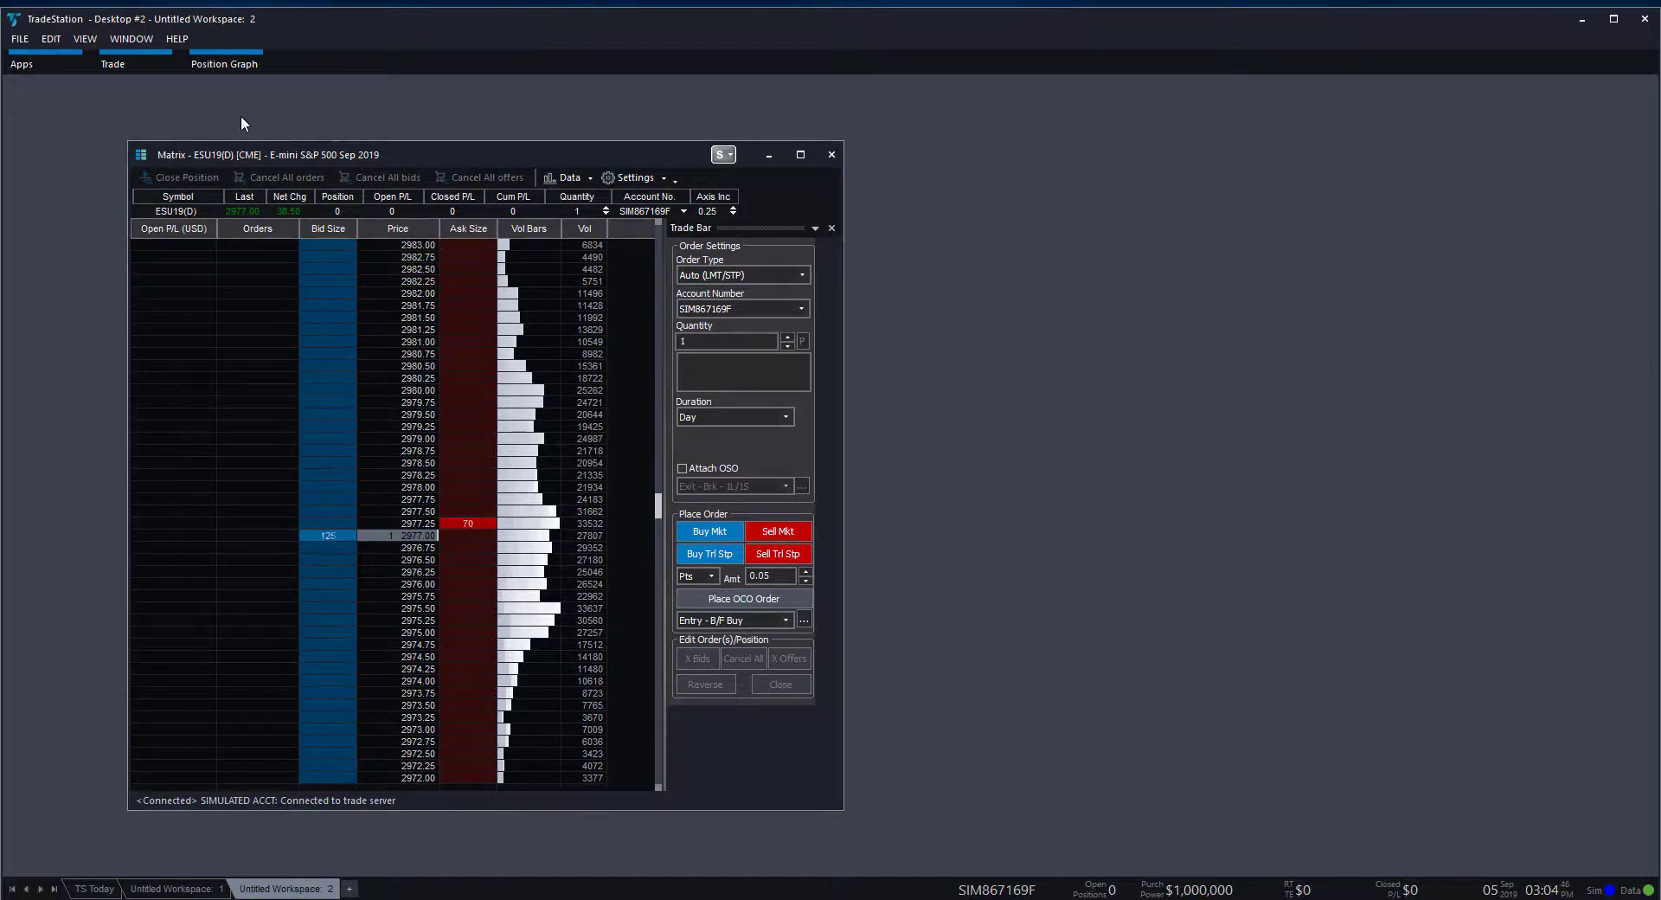
{"action": "left_click", "coordinate": [700, 273]}
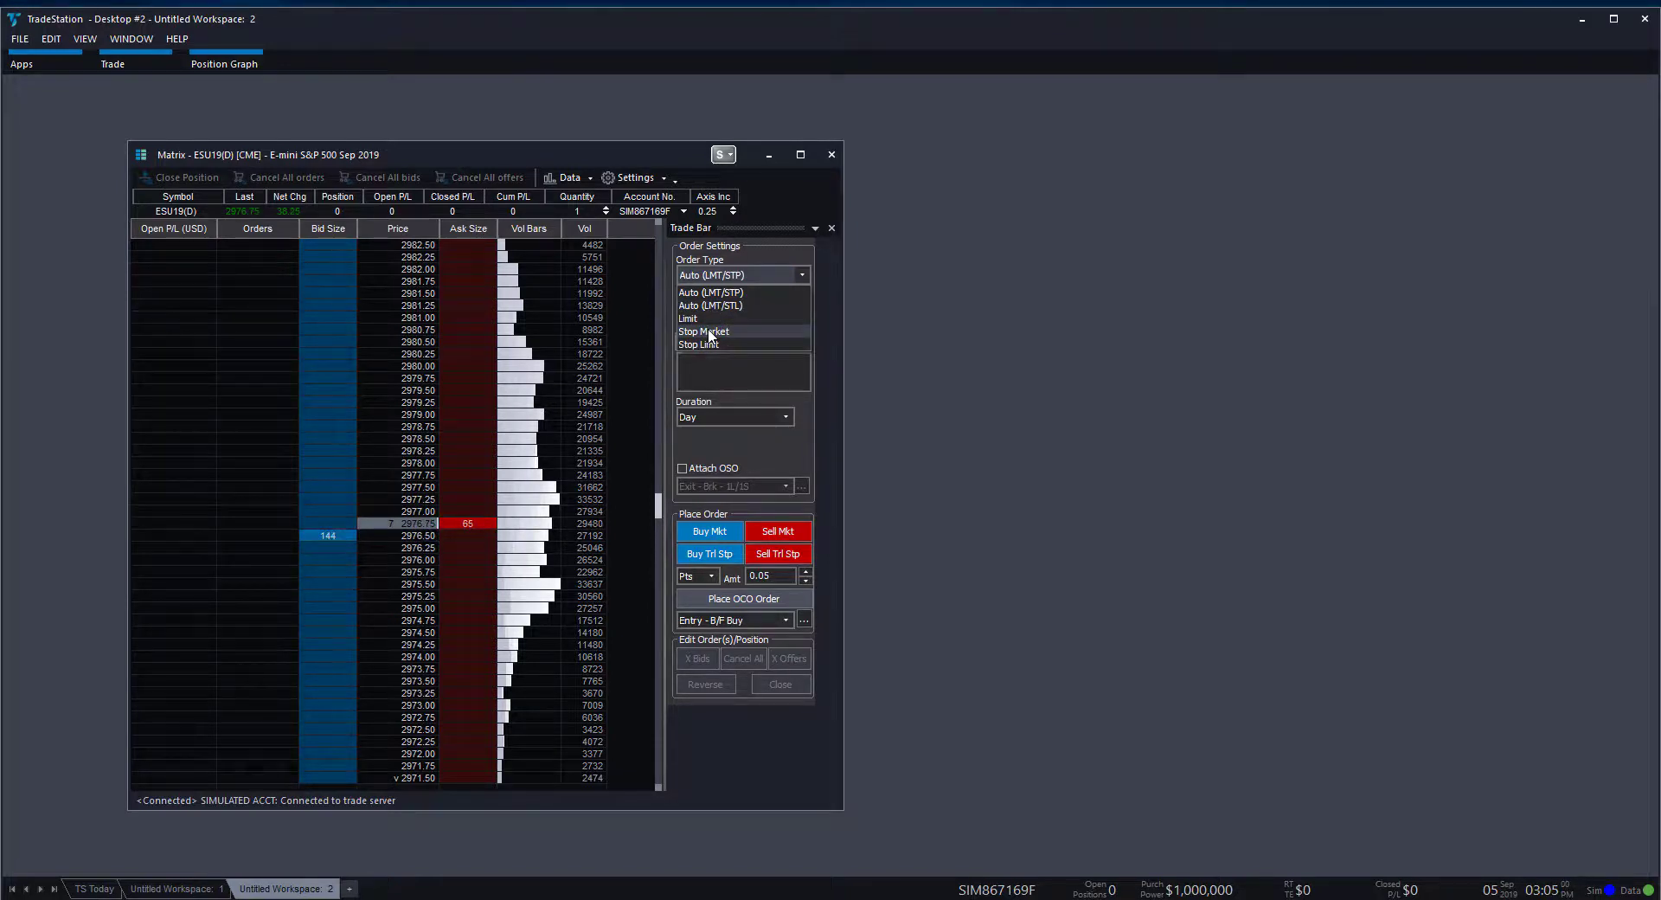
Step: Leave the order type and Day duration unchanged and bring up the OSO exit templates
{"action": "left_click", "coordinate": [822, 450]}
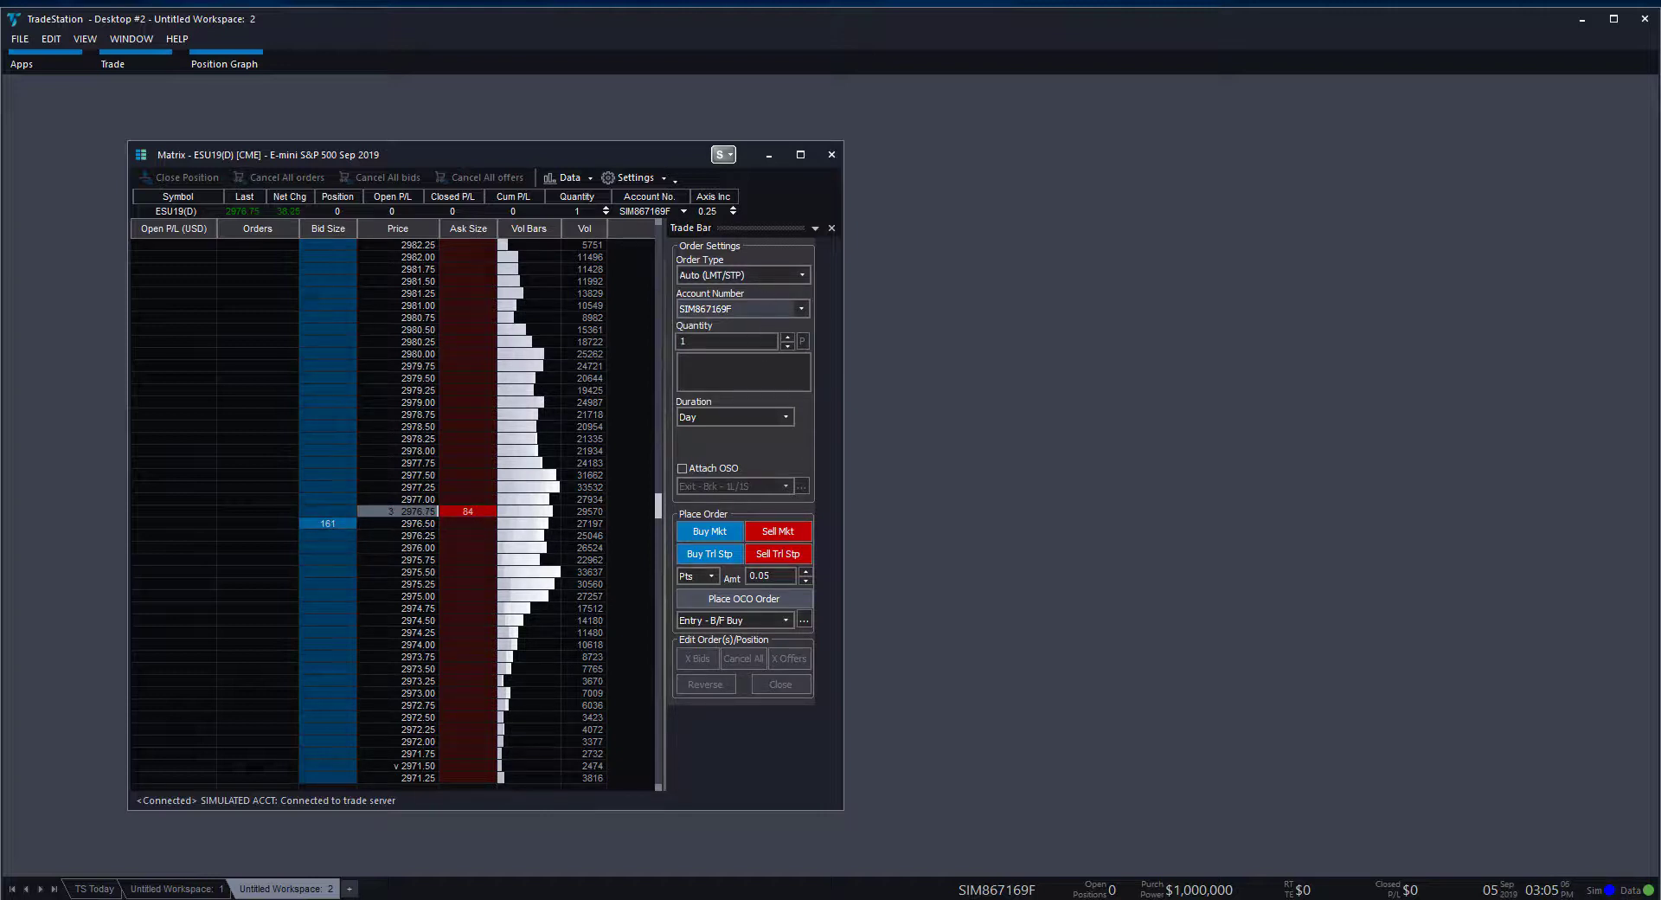
{"action": "left_click", "coordinate": [715, 415]}
{"action": "left_click", "coordinate": [866, 431]}
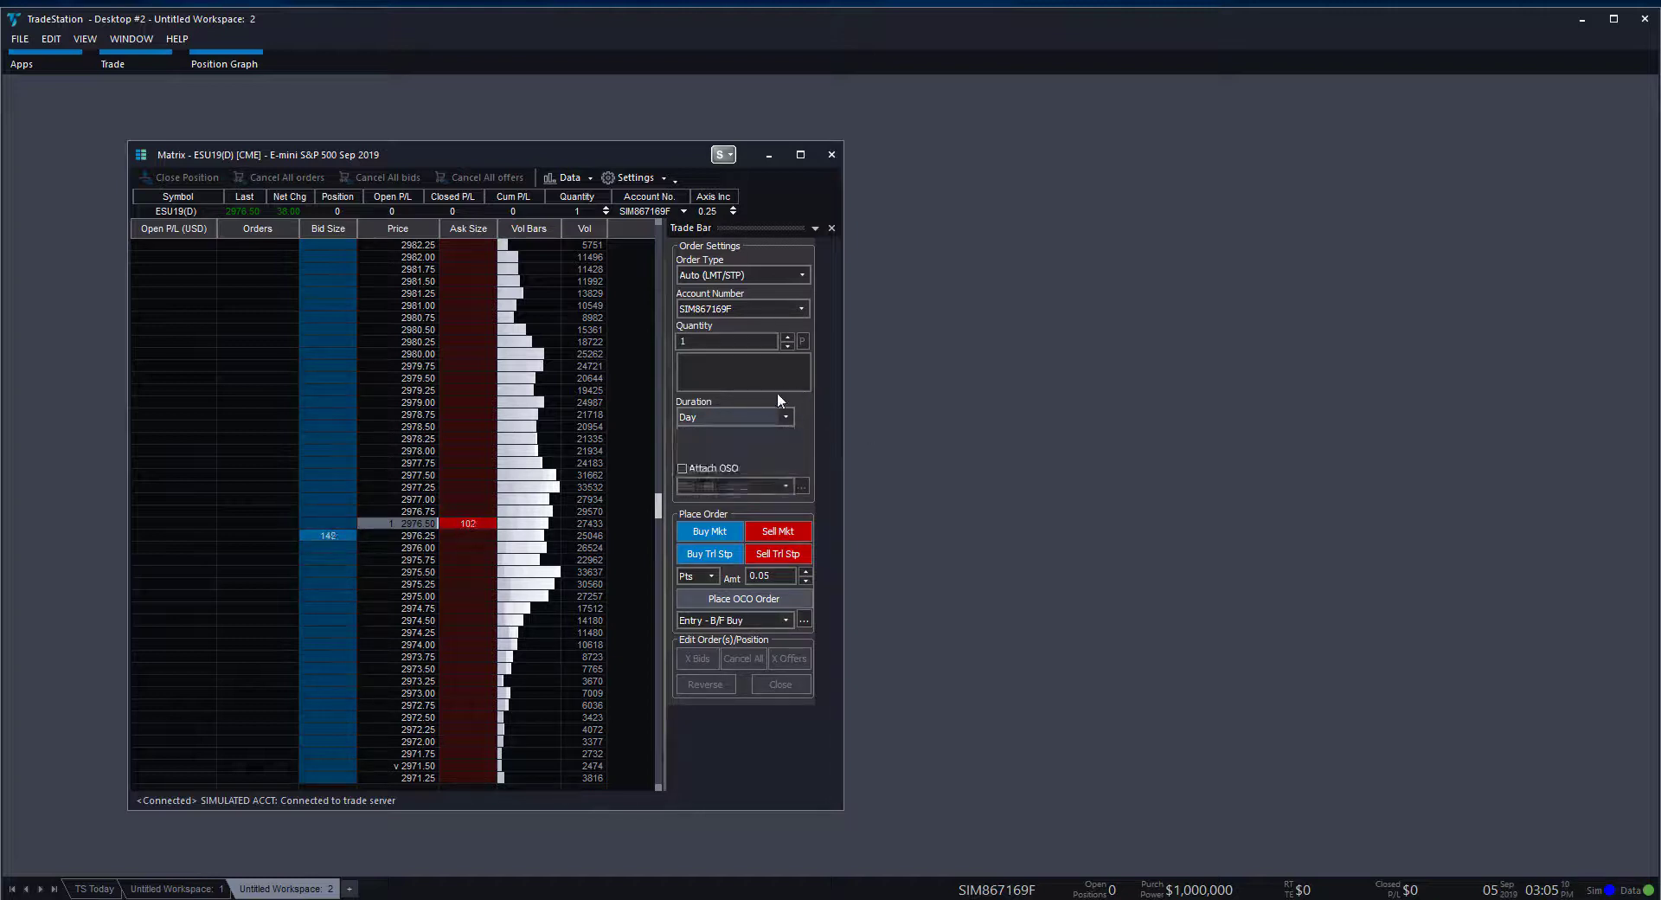
{"action": "left_click", "coordinate": [731, 484]}
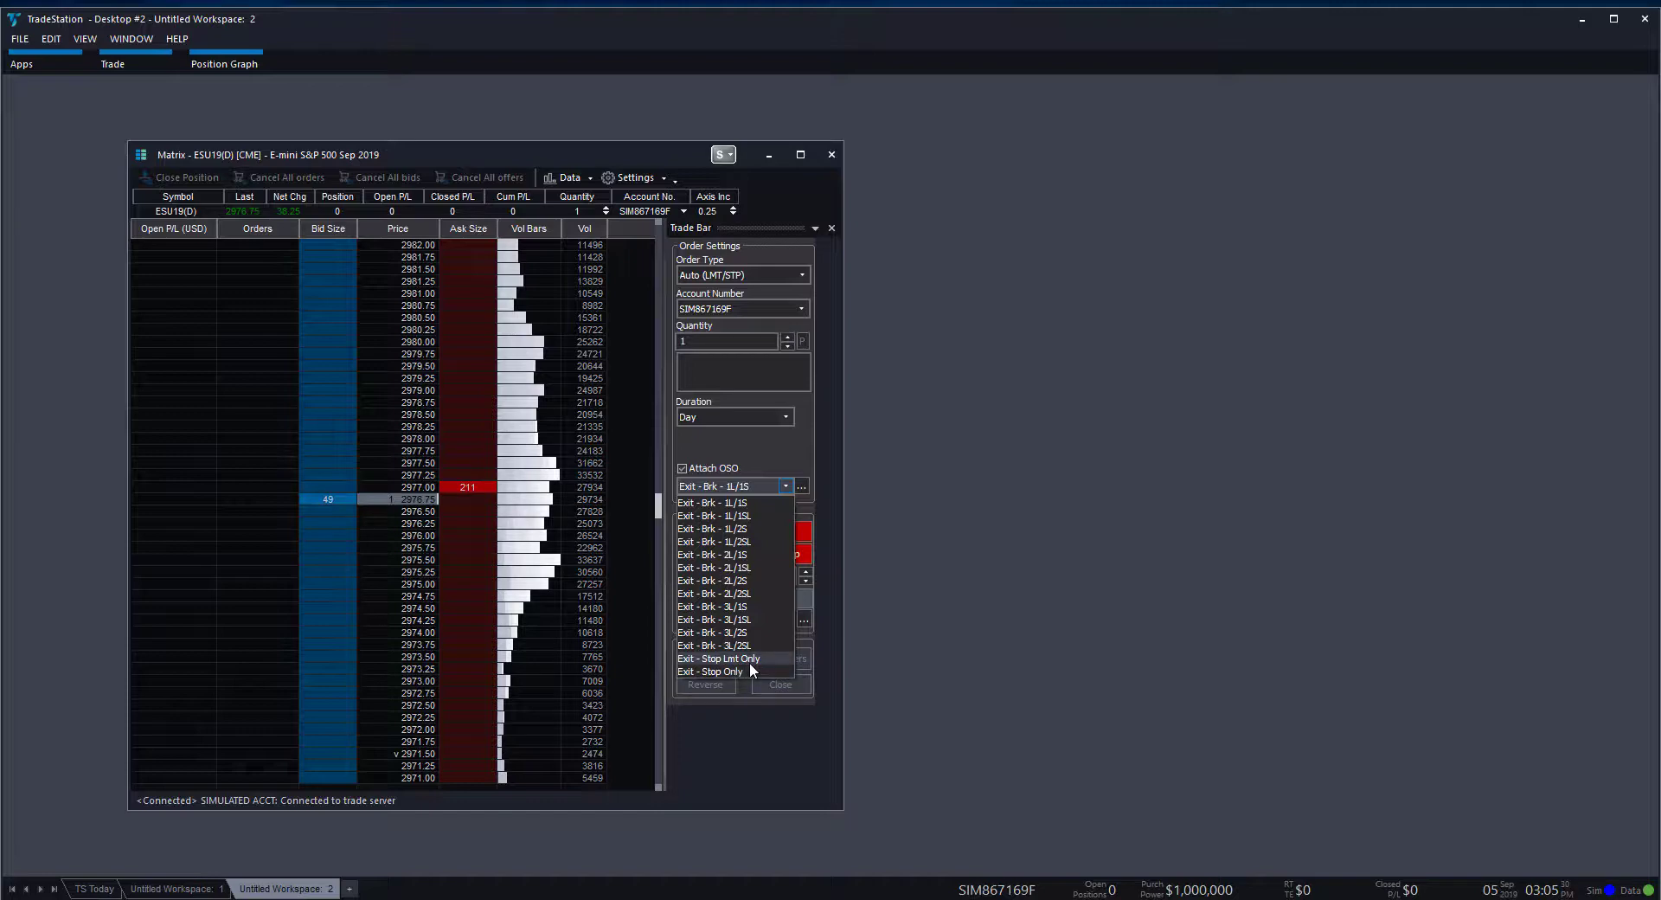
Step: Keep Exit - Brk - 1L/1S and review its OSO settings: Limit and Stop Market exits at 10 ticks
{"action": "left_click", "coordinate": [786, 485]}
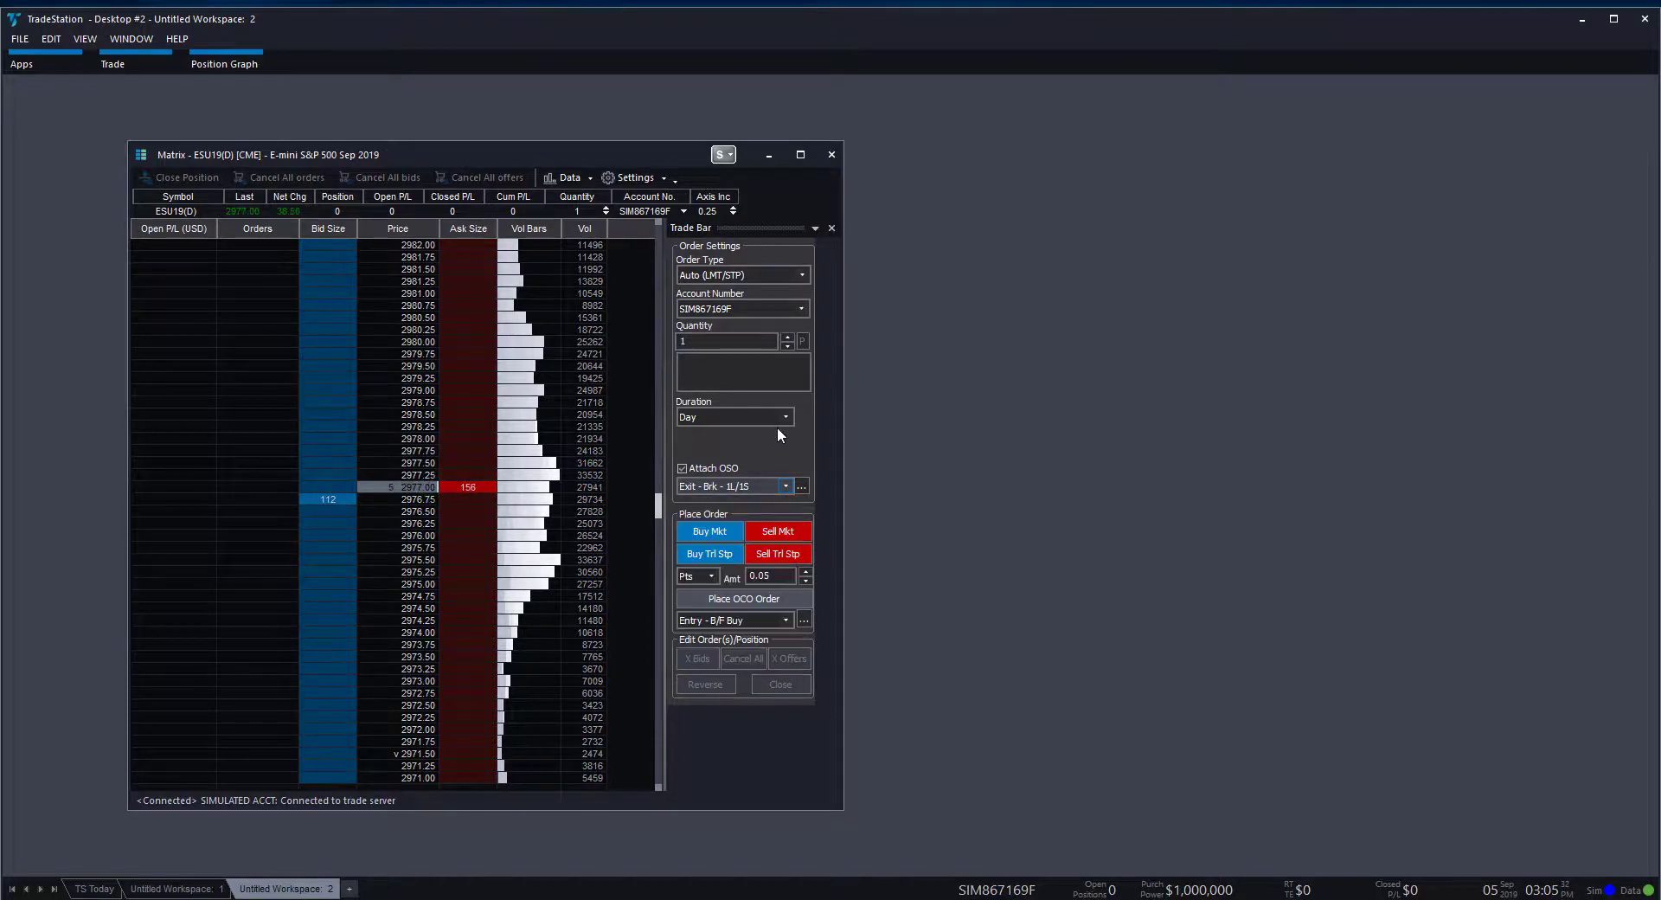
{"action": "left_click", "coordinate": [802, 487]}
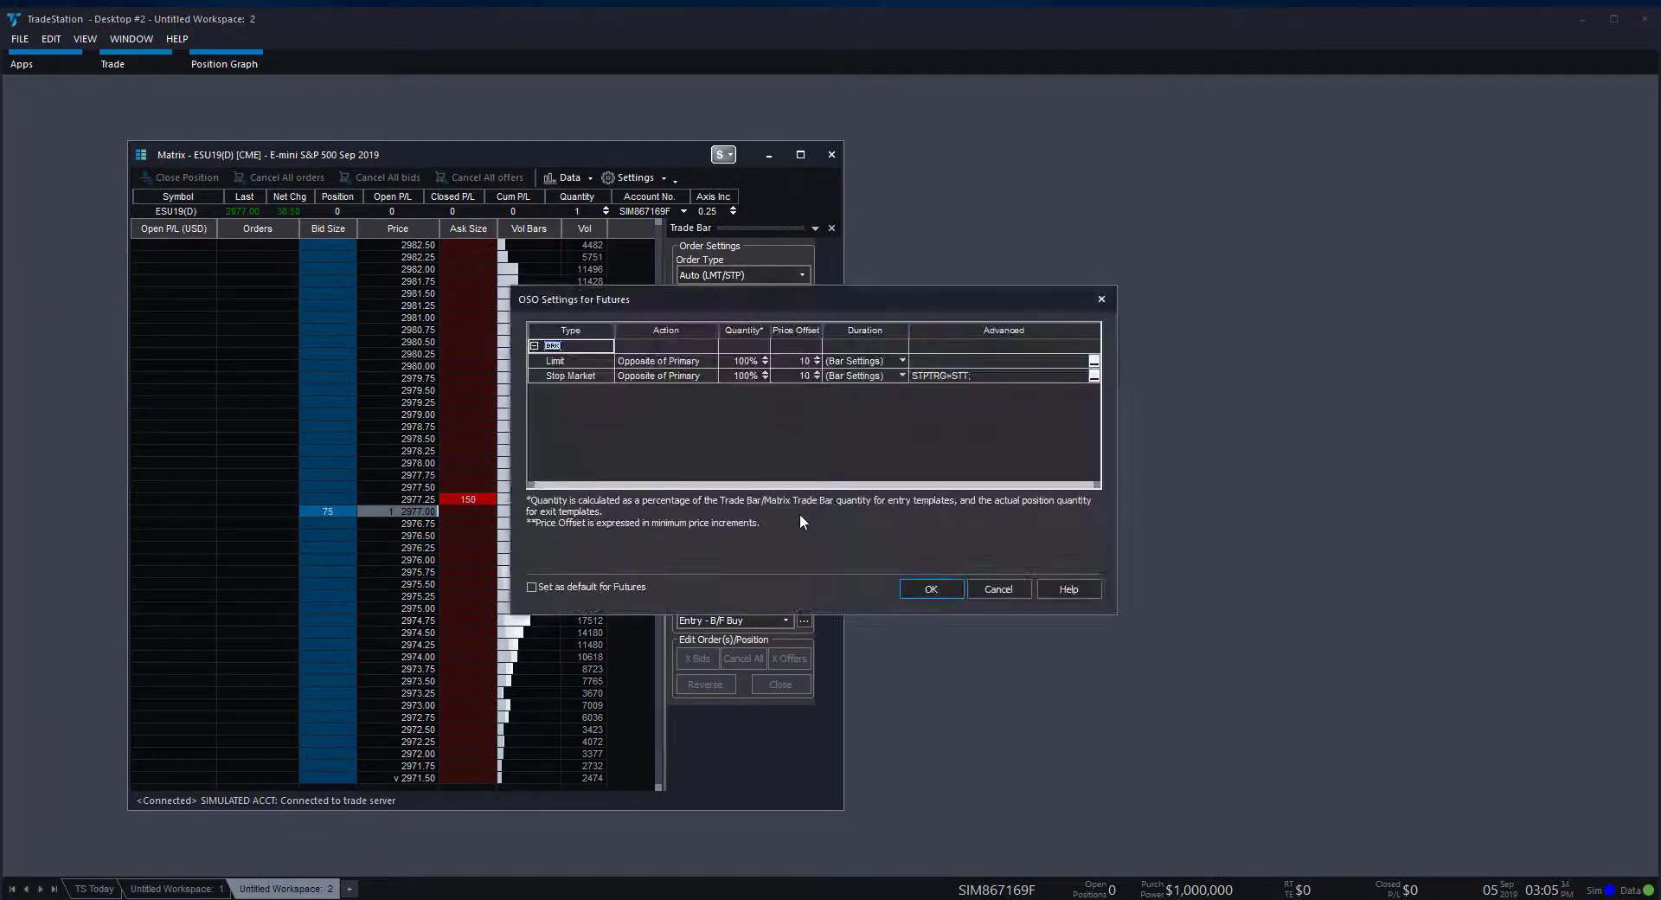
{"action": "left_click_drag", "start_coordinate": [763, 293], "coordinate": [823, 329]}
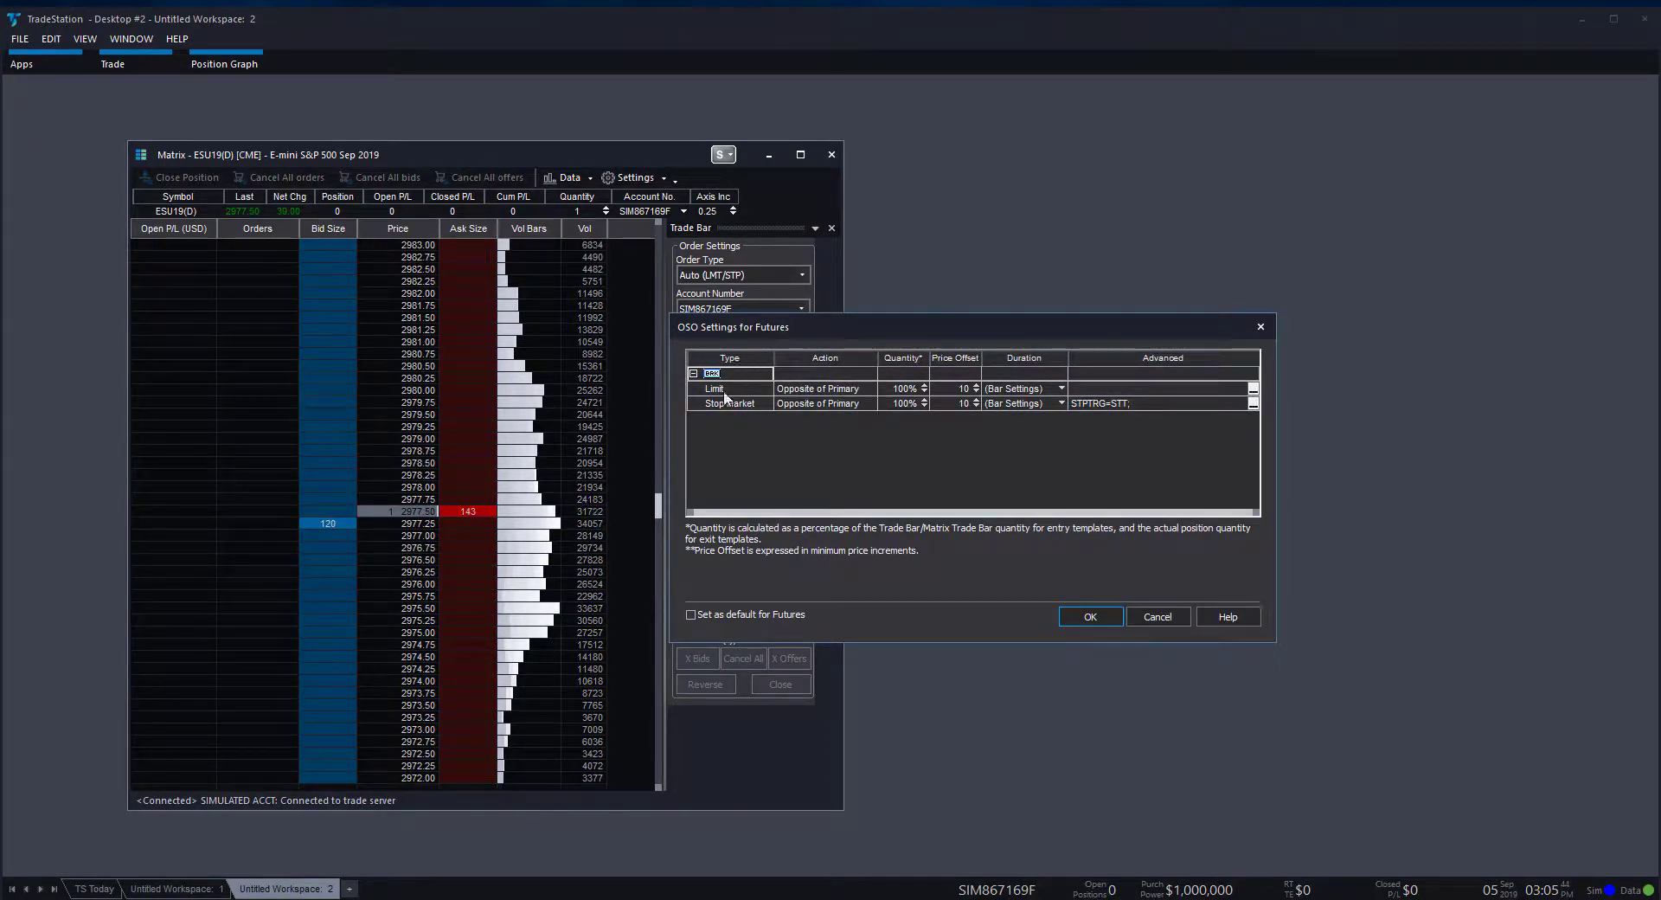
{"action": "left_click_drag", "start_coordinate": [720, 326], "coordinate": [903, 333]}
{"action": "left_click", "coordinate": [894, 380]}
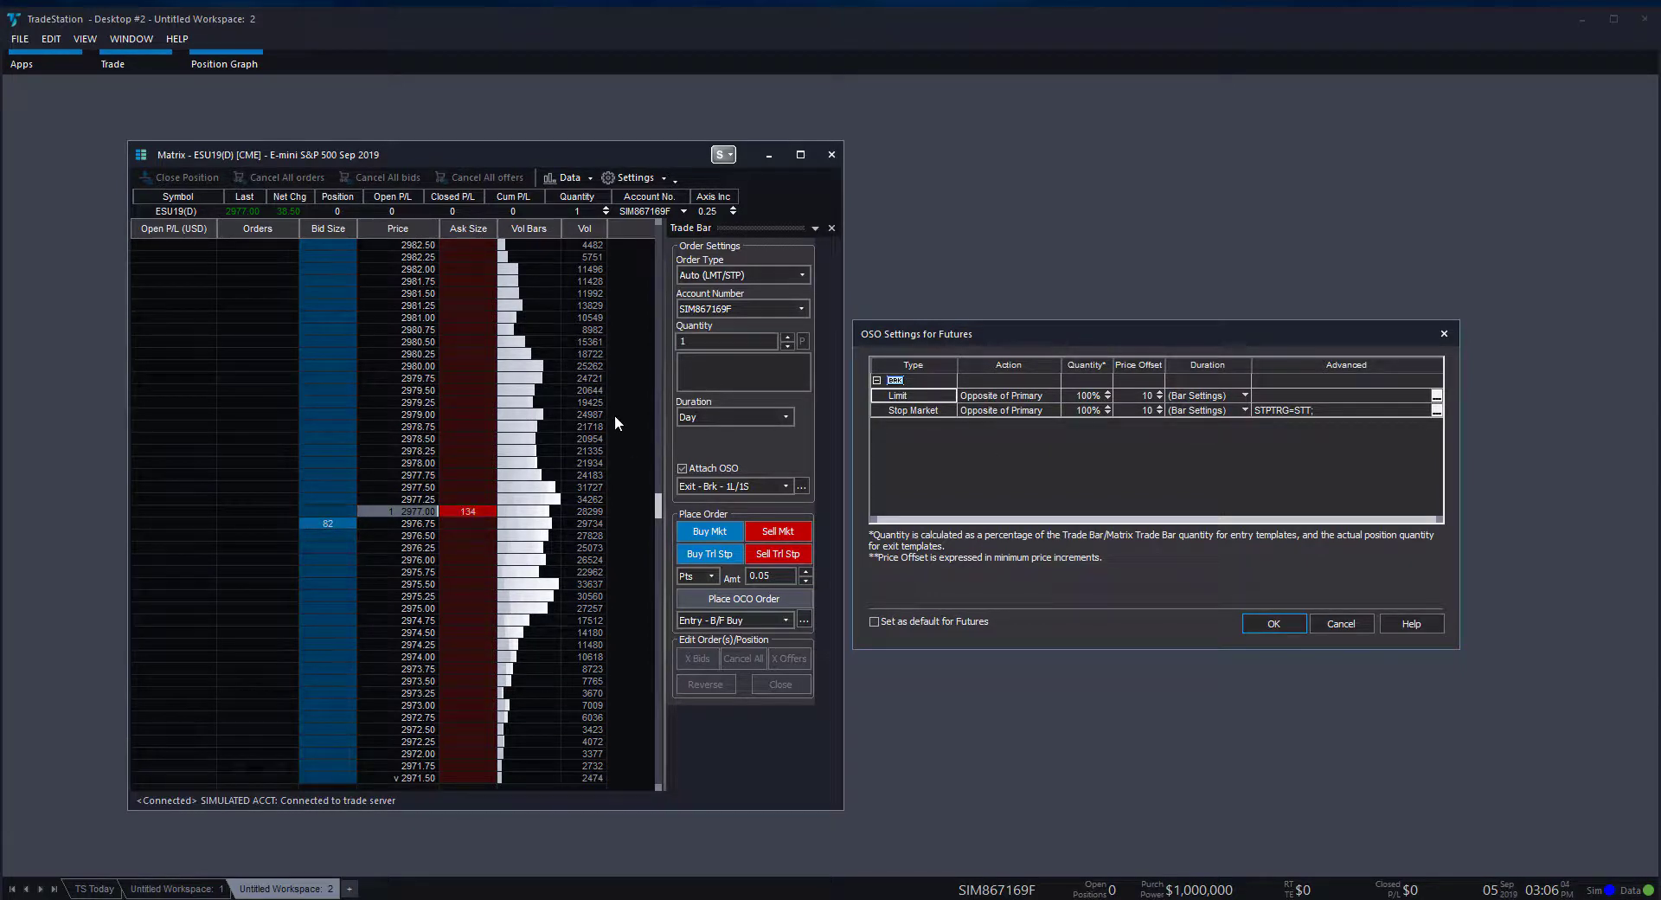
{"action": "left_click", "coordinate": [1342, 623]}
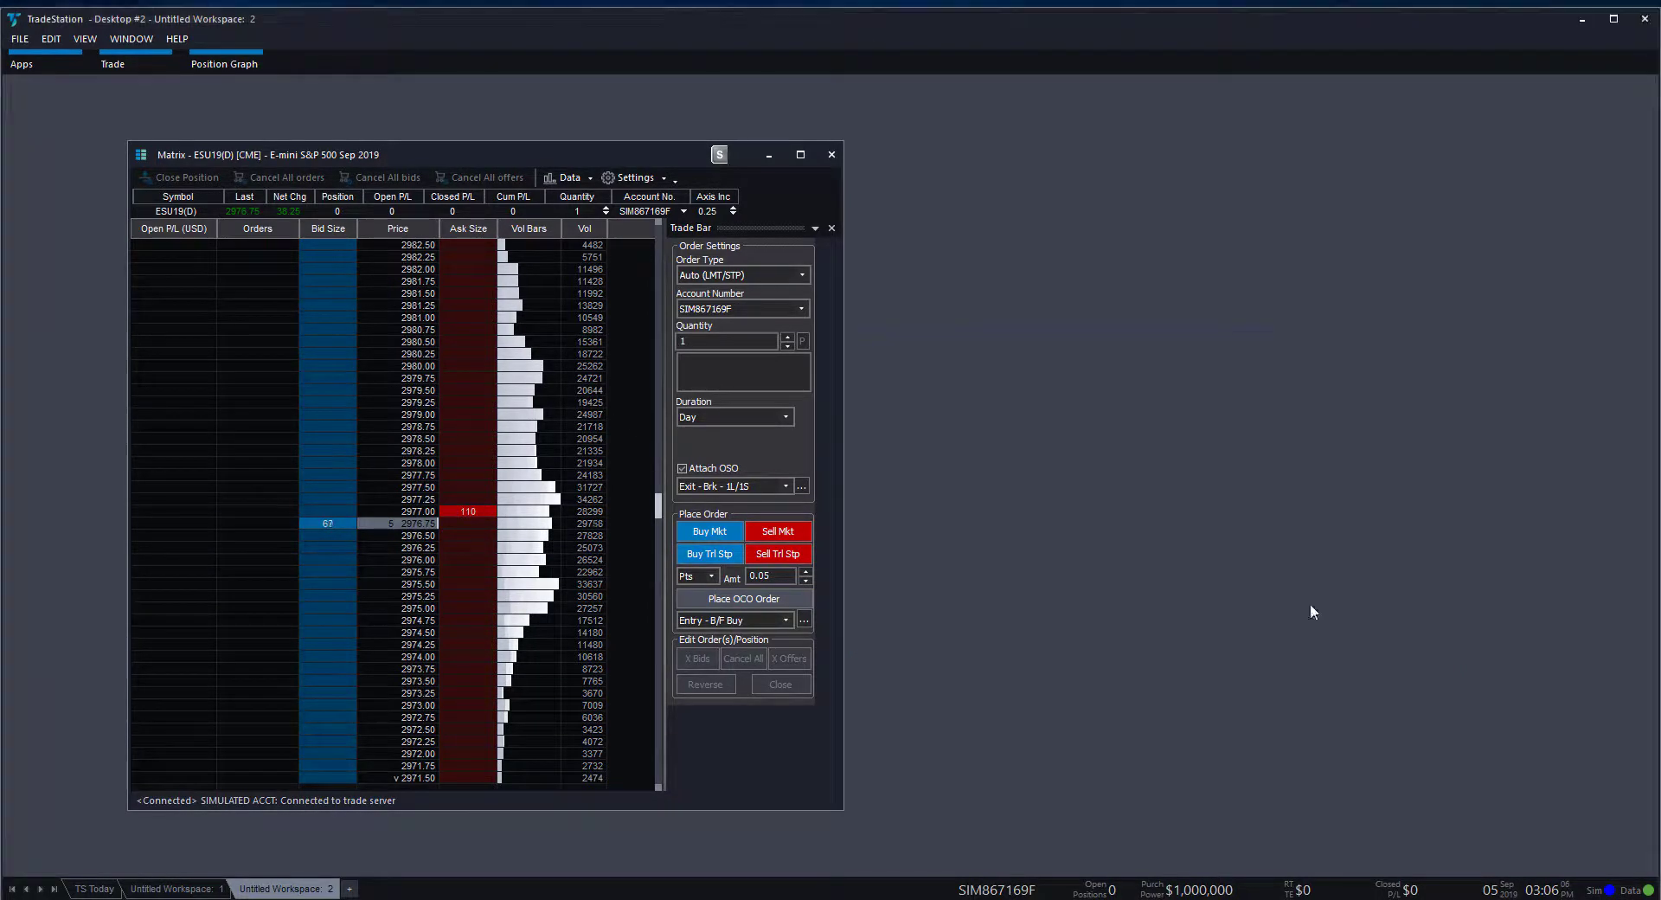
Step: Keep Auto (LMT/STP), place and cancel a sell limit at 2978.00, then reopen the OSO settings
{"action": "left_click", "coordinate": [771, 309]}
{"action": "left_click", "coordinate": [790, 275]}
{"action": "left_click", "coordinate": [779, 275]}
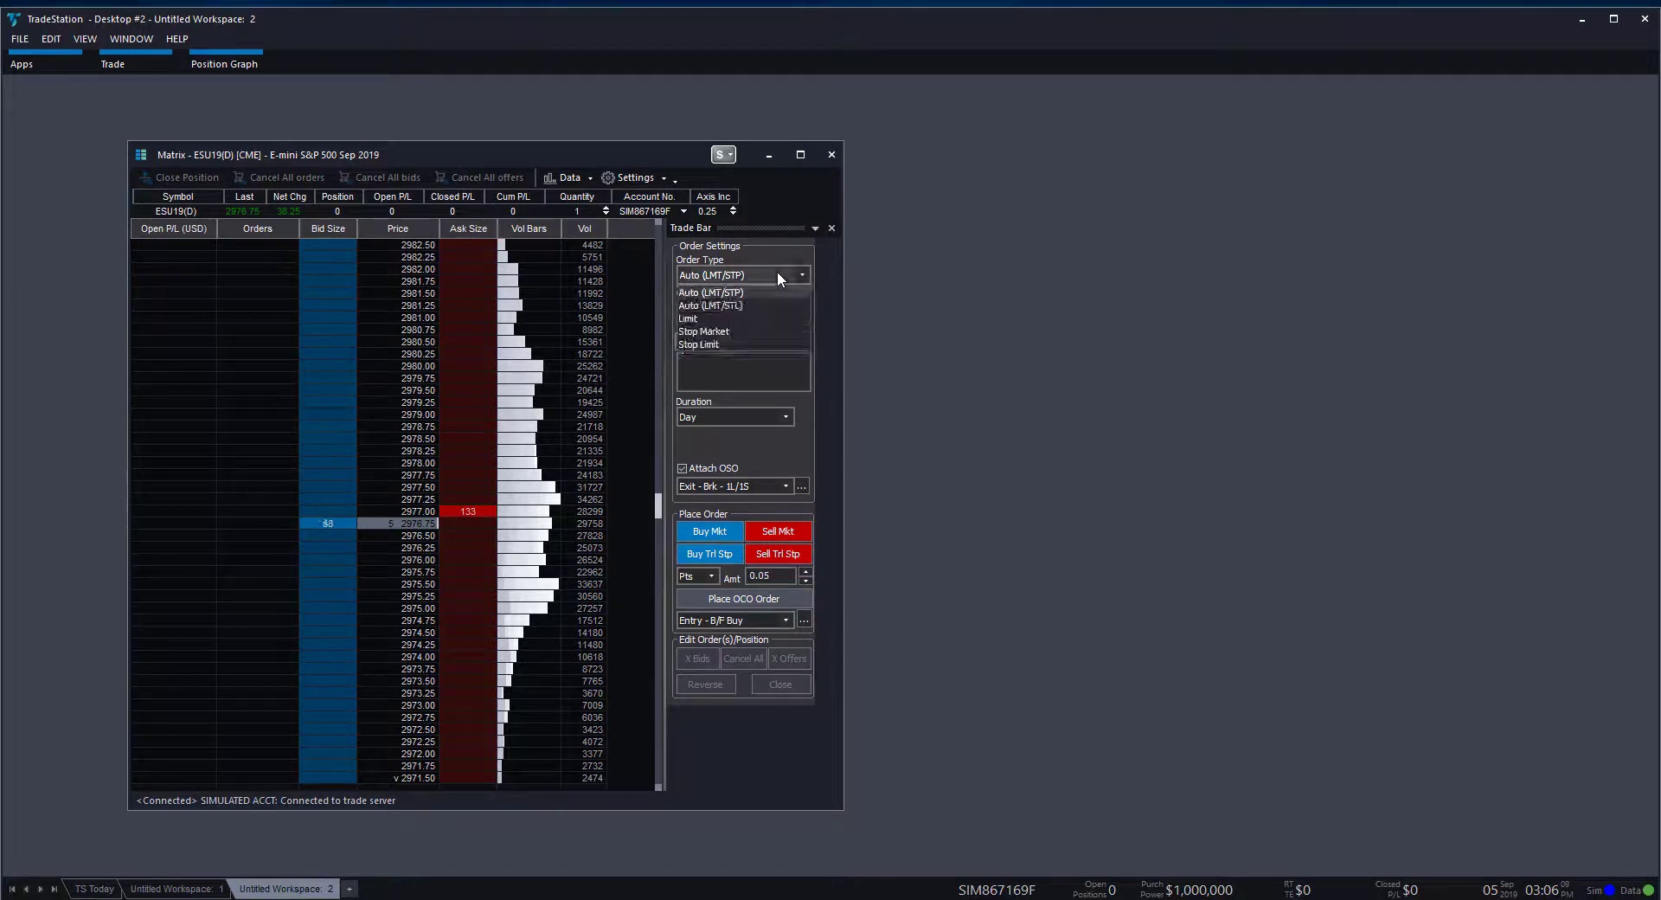
{"action": "left_click", "coordinate": [727, 292]}
{"action": "left_click", "coordinate": [467, 463]}
{"action": "left_click_drag", "start_coordinate": [251, 463], "coordinate": [585, 519]}
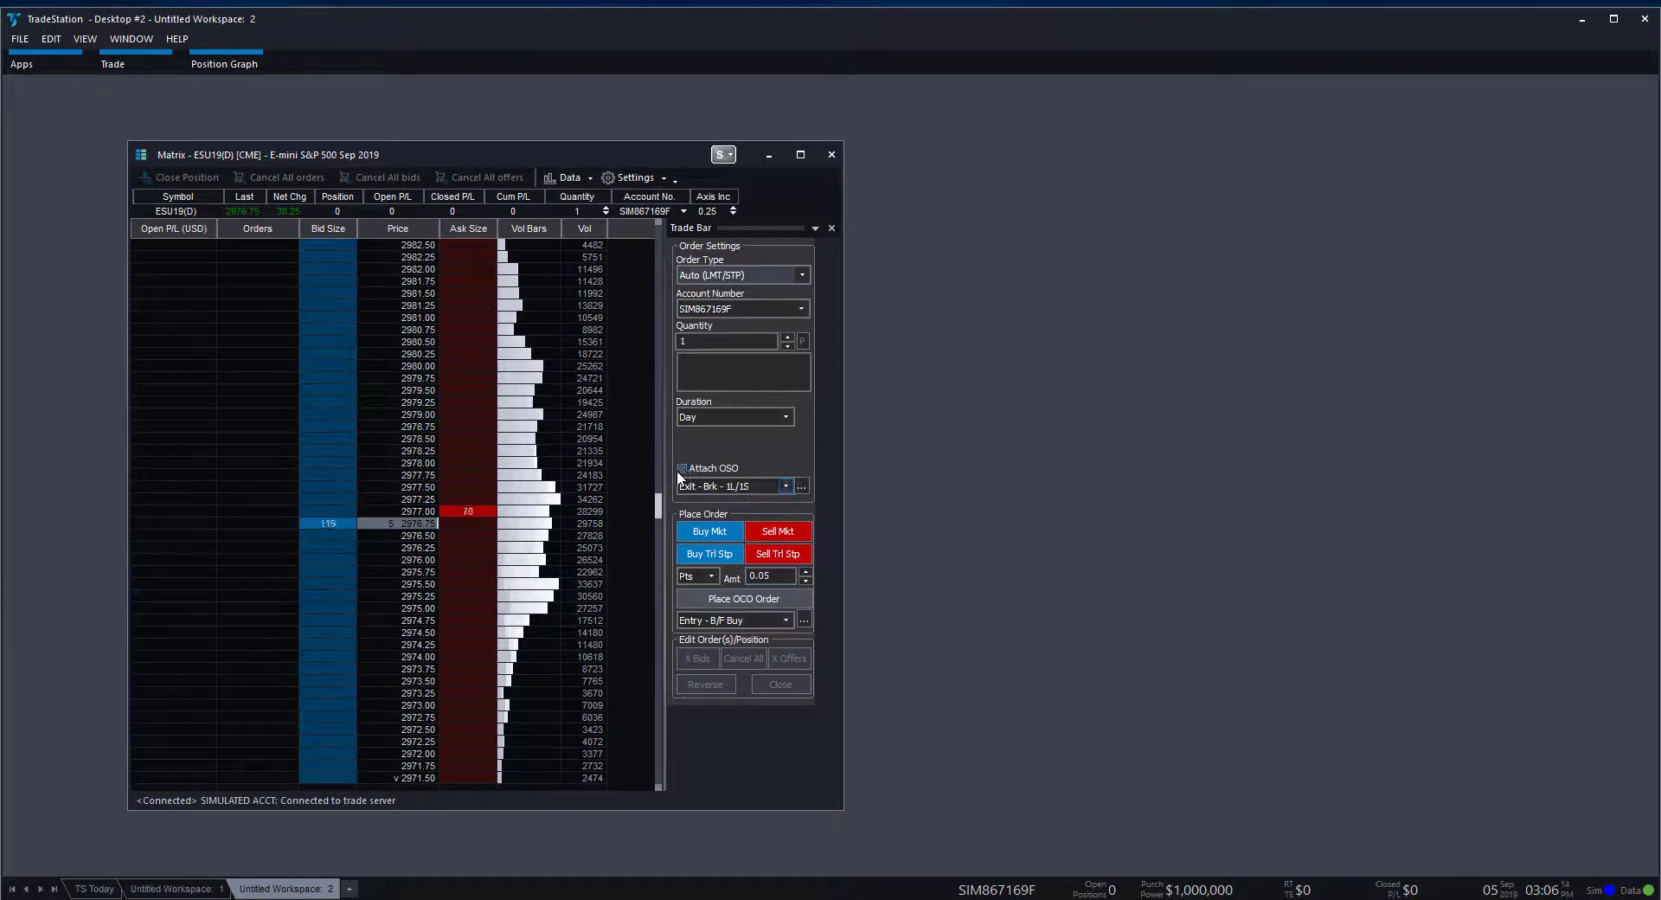
{"action": "left_click", "coordinate": [802, 486]}
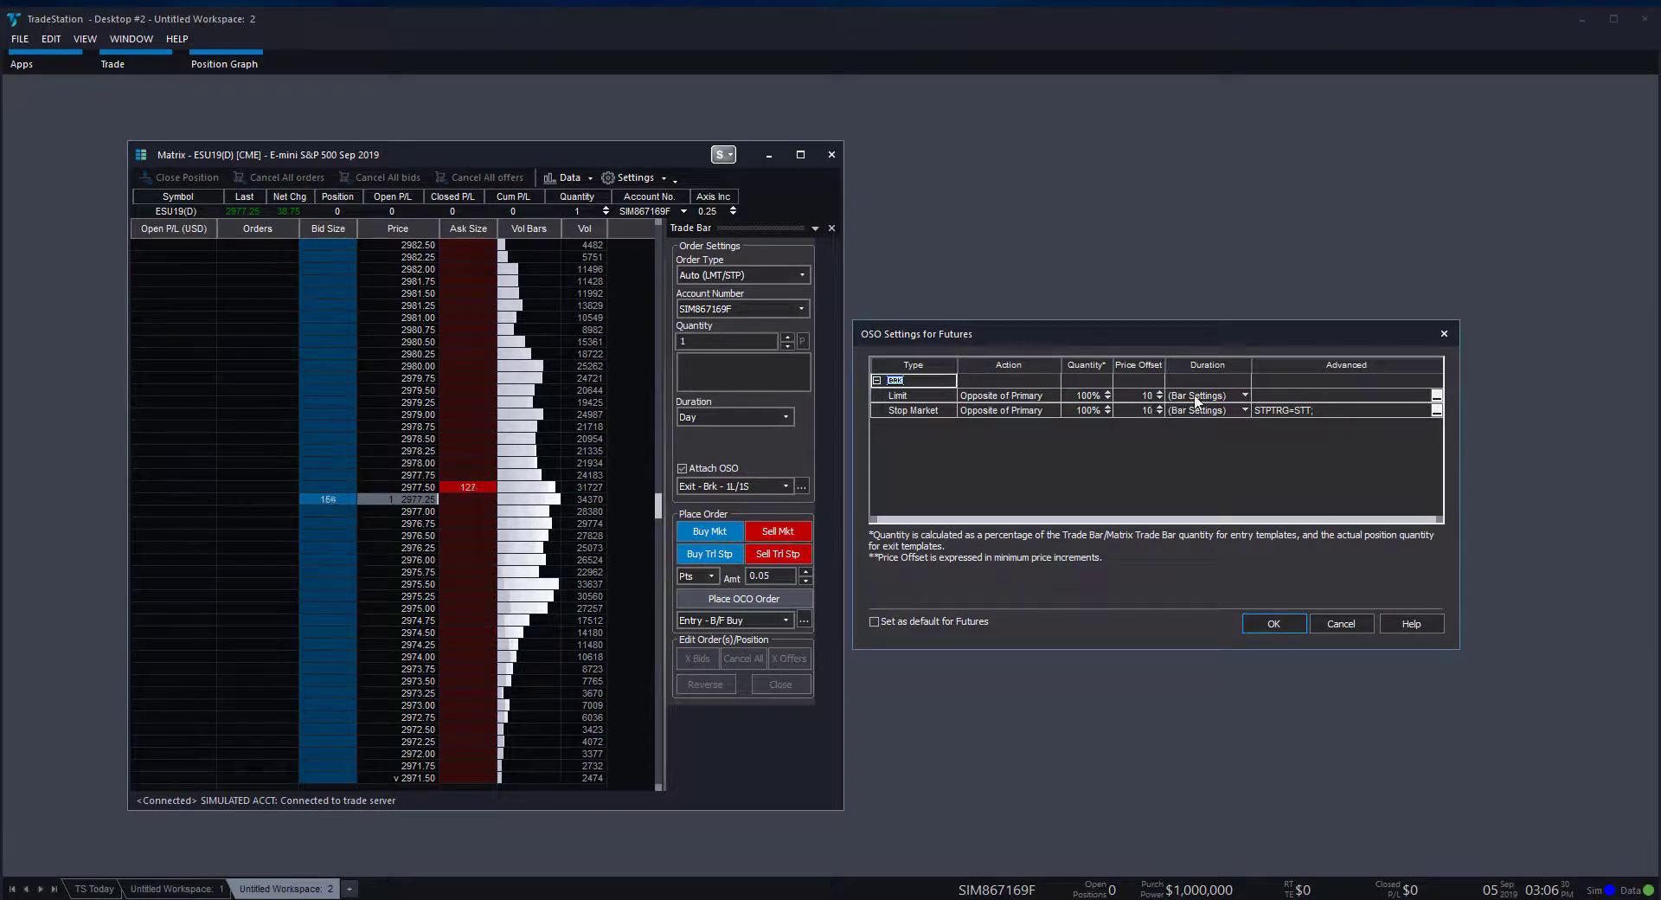
Step: Keep both OSO exits at 100% quantity and (Bar Settings) duration, untick Set as default, and accept
{"action": "left_click", "coordinate": [1246, 396]}
{"action": "left_click", "coordinate": [1245, 395]}
{"action": "left_click", "coordinate": [1245, 395]}
{"action": "left_click", "coordinate": [1244, 396]}
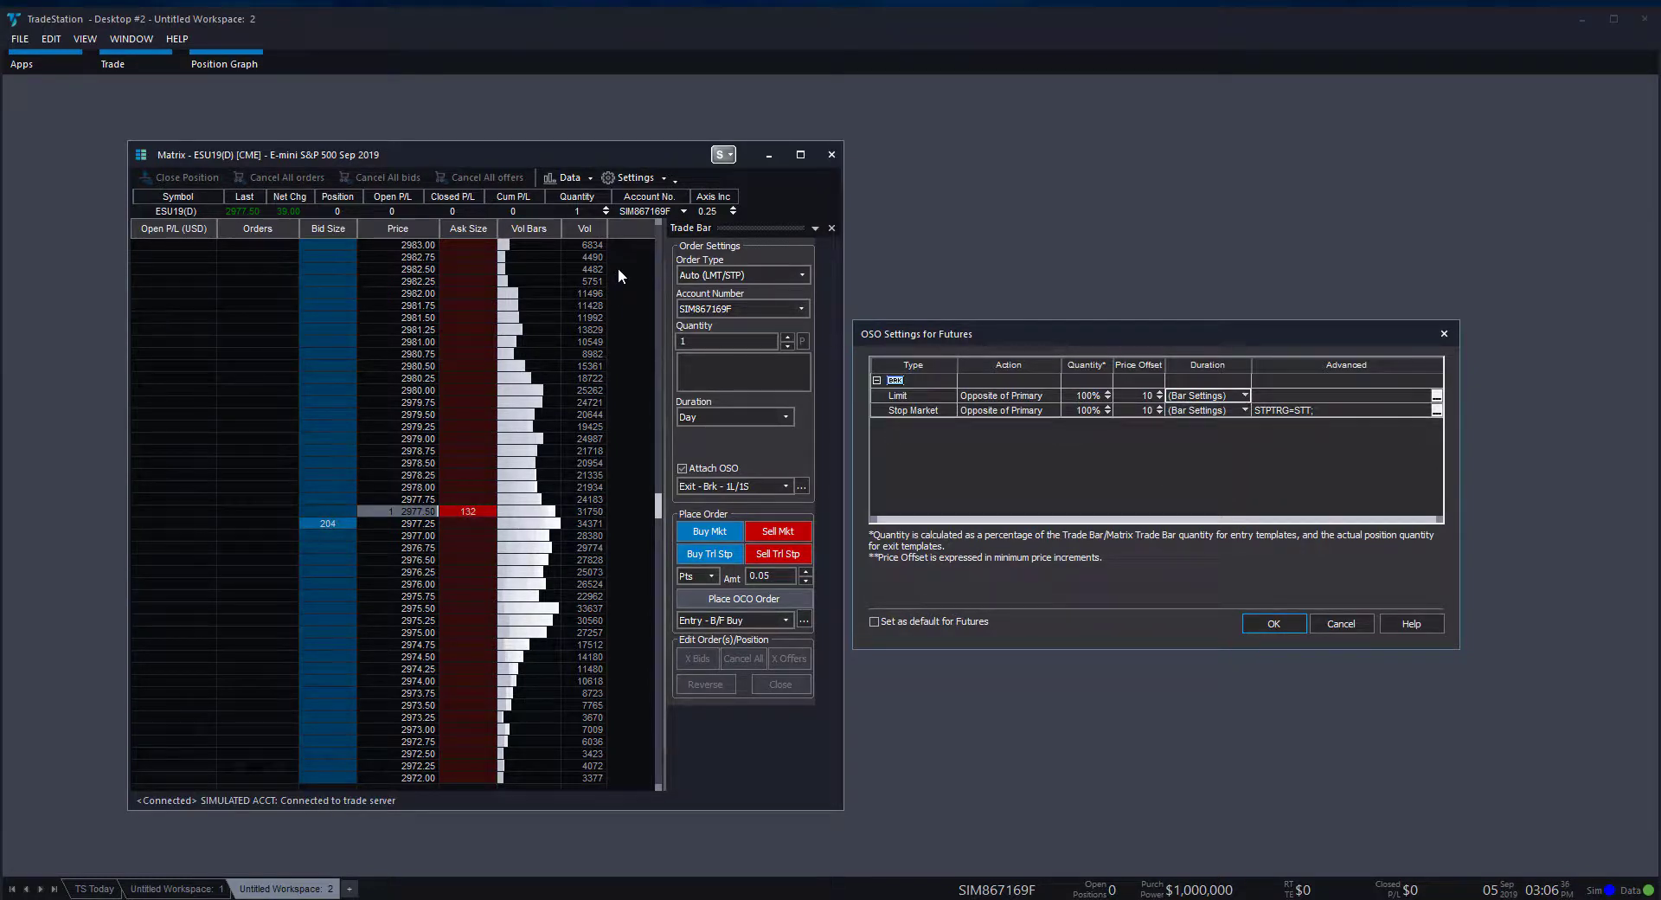
{"action": "left_click", "coordinate": [1089, 409]}
{"action": "left_click", "coordinate": [1028, 412]}
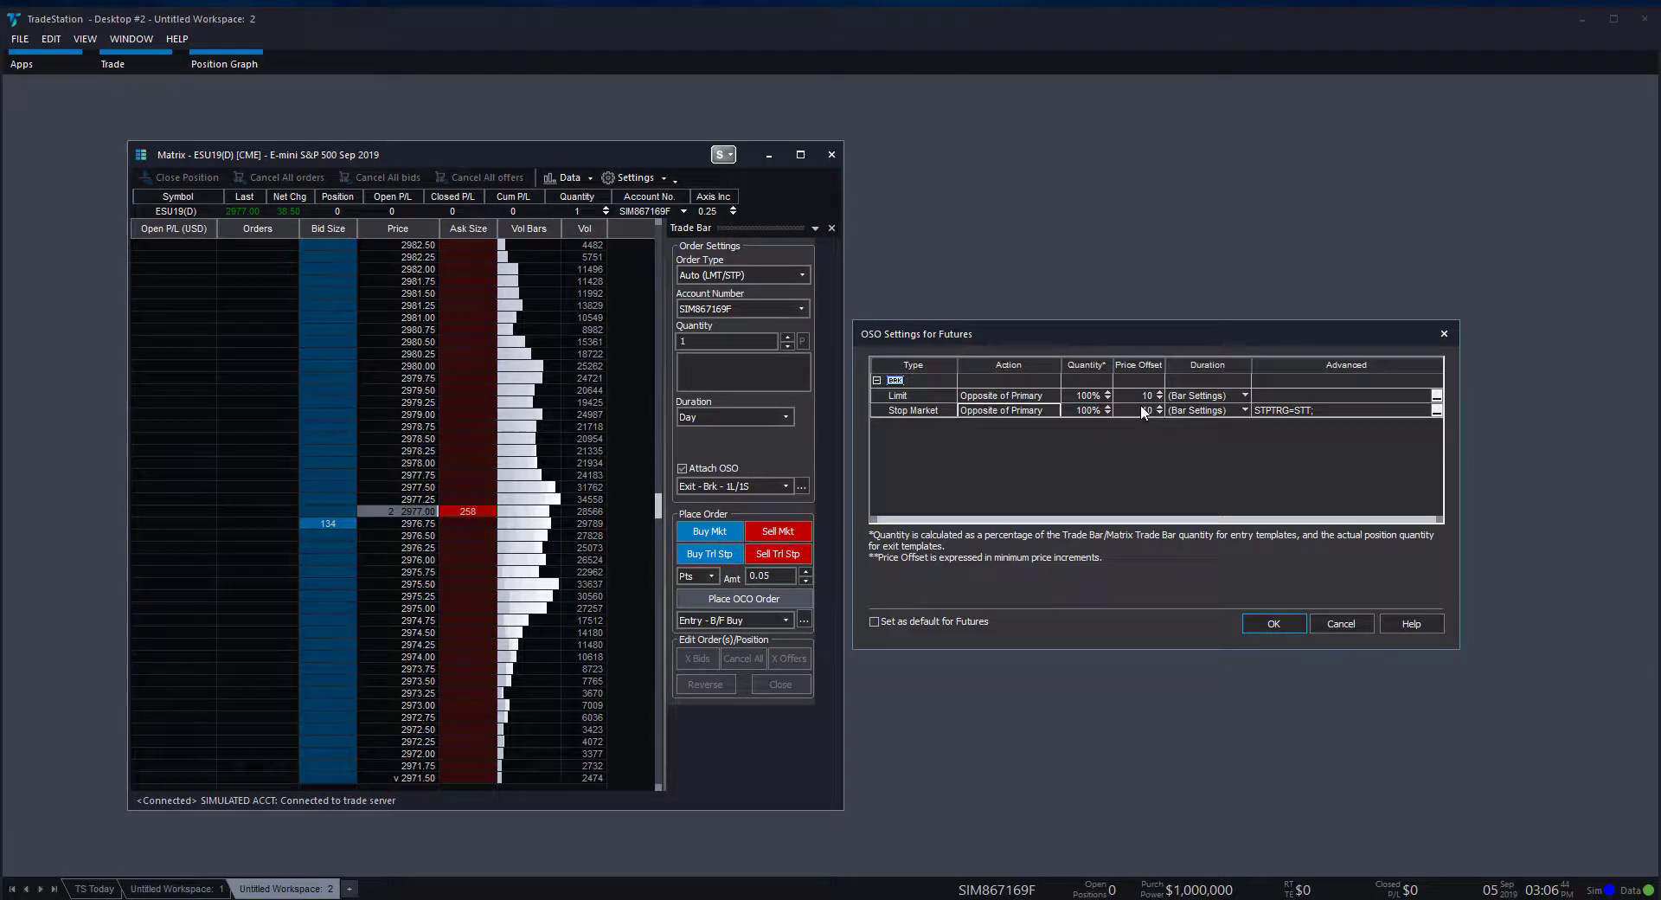
{"action": "left_click", "coordinate": [1198, 410]}
{"action": "left_click", "coordinate": [1198, 411]}
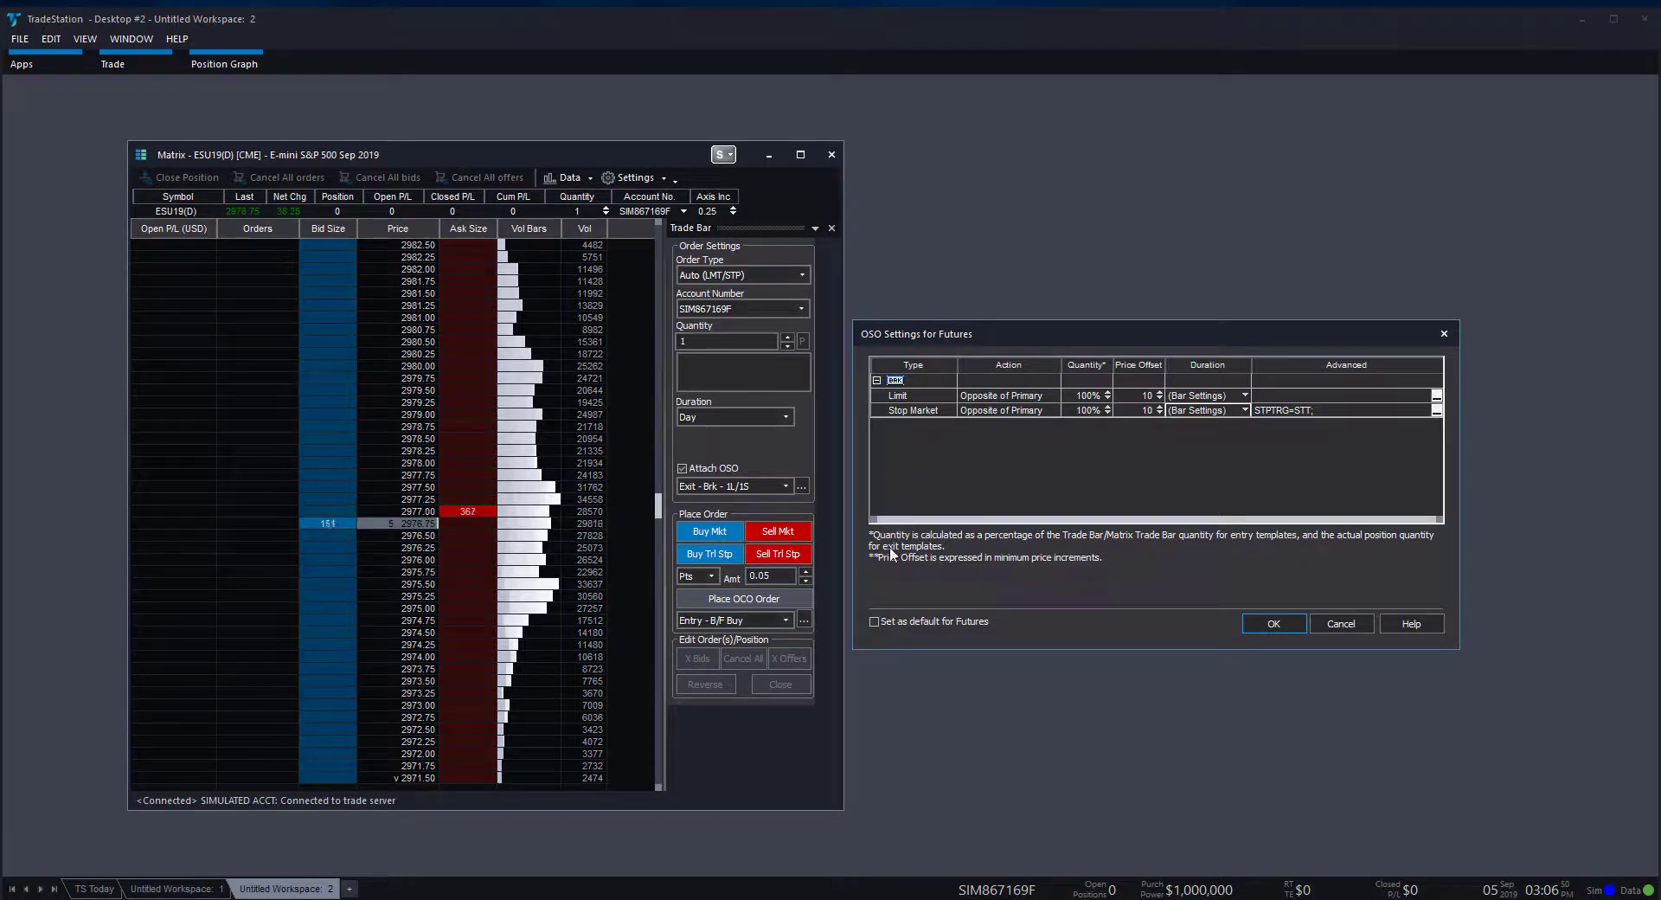
{"action": "left_click", "coordinate": [920, 622]}
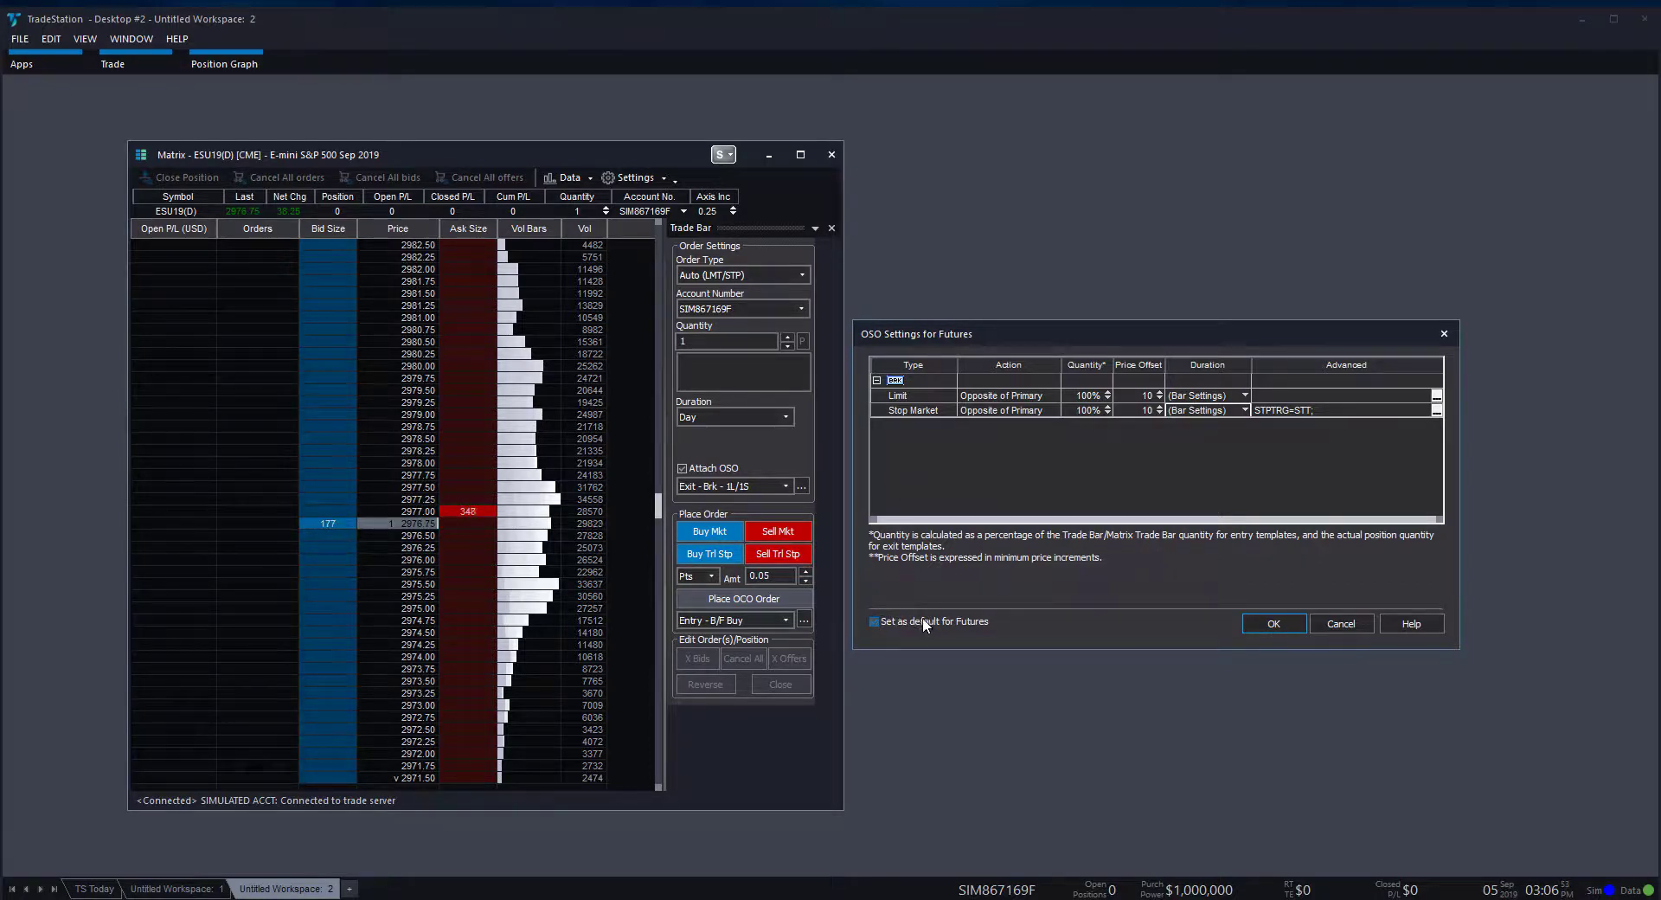
{"action": "left_click", "coordinate": [1265, 623]}
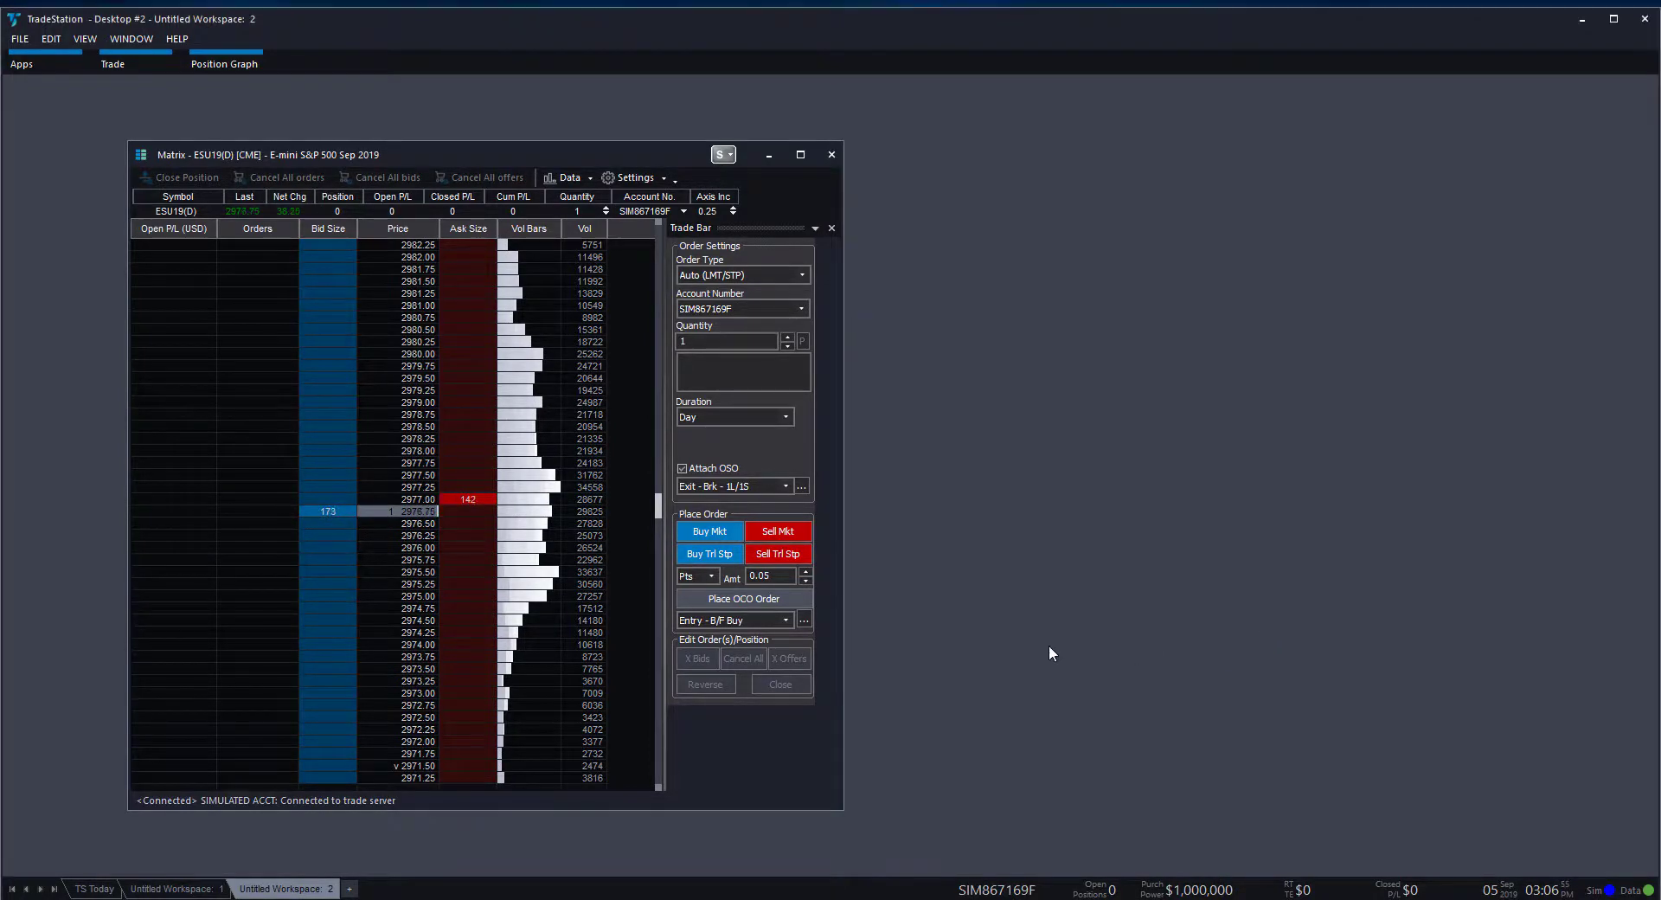
Step: Turn off Attach OSO and open OCO Settings for Futures for the Entry - B/F Buy template
{"action": "left_click", "coordinate": [713, 474]}
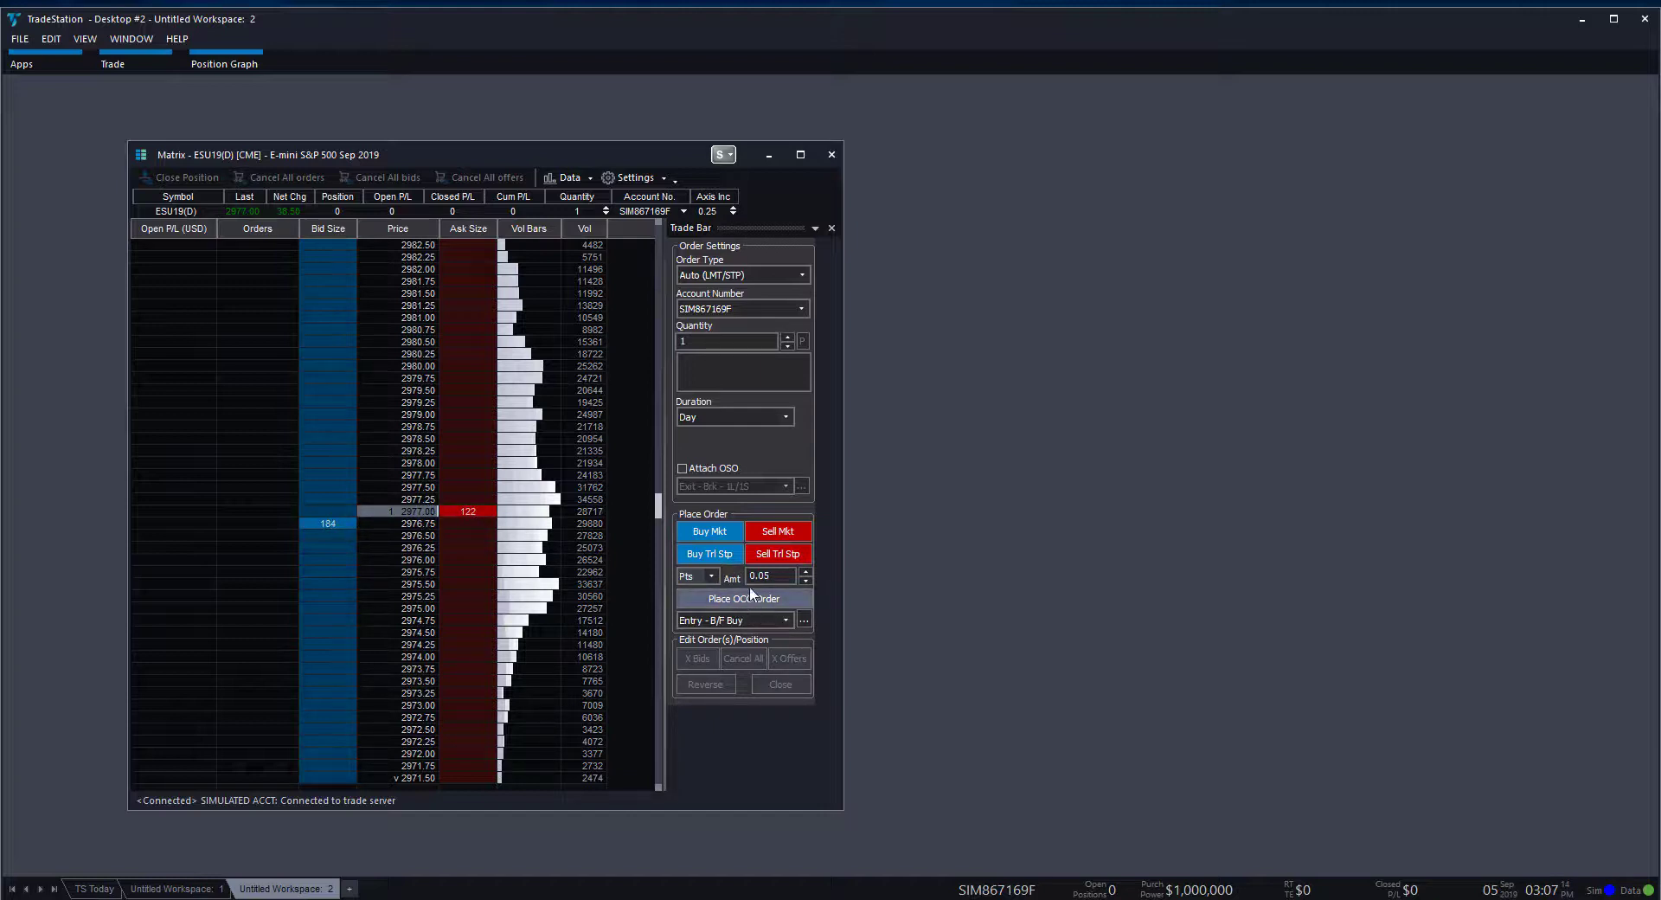
{"action": "left_click", "coordinate": [765, 618]}
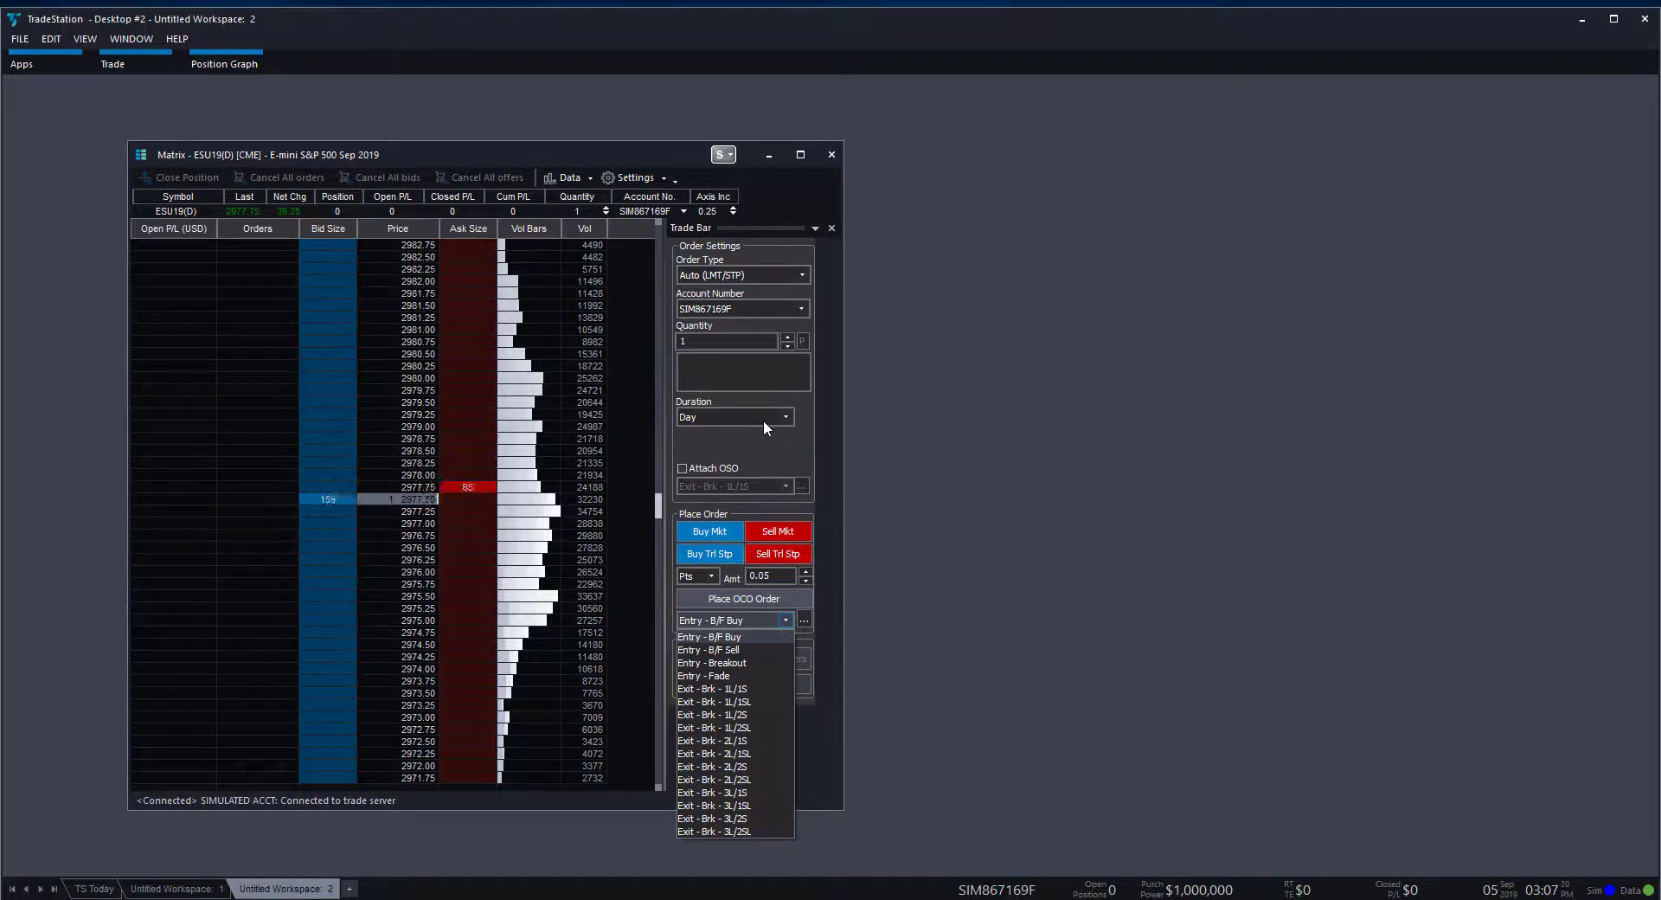
{"action": "left_click", "coordinate": [915, 588]}
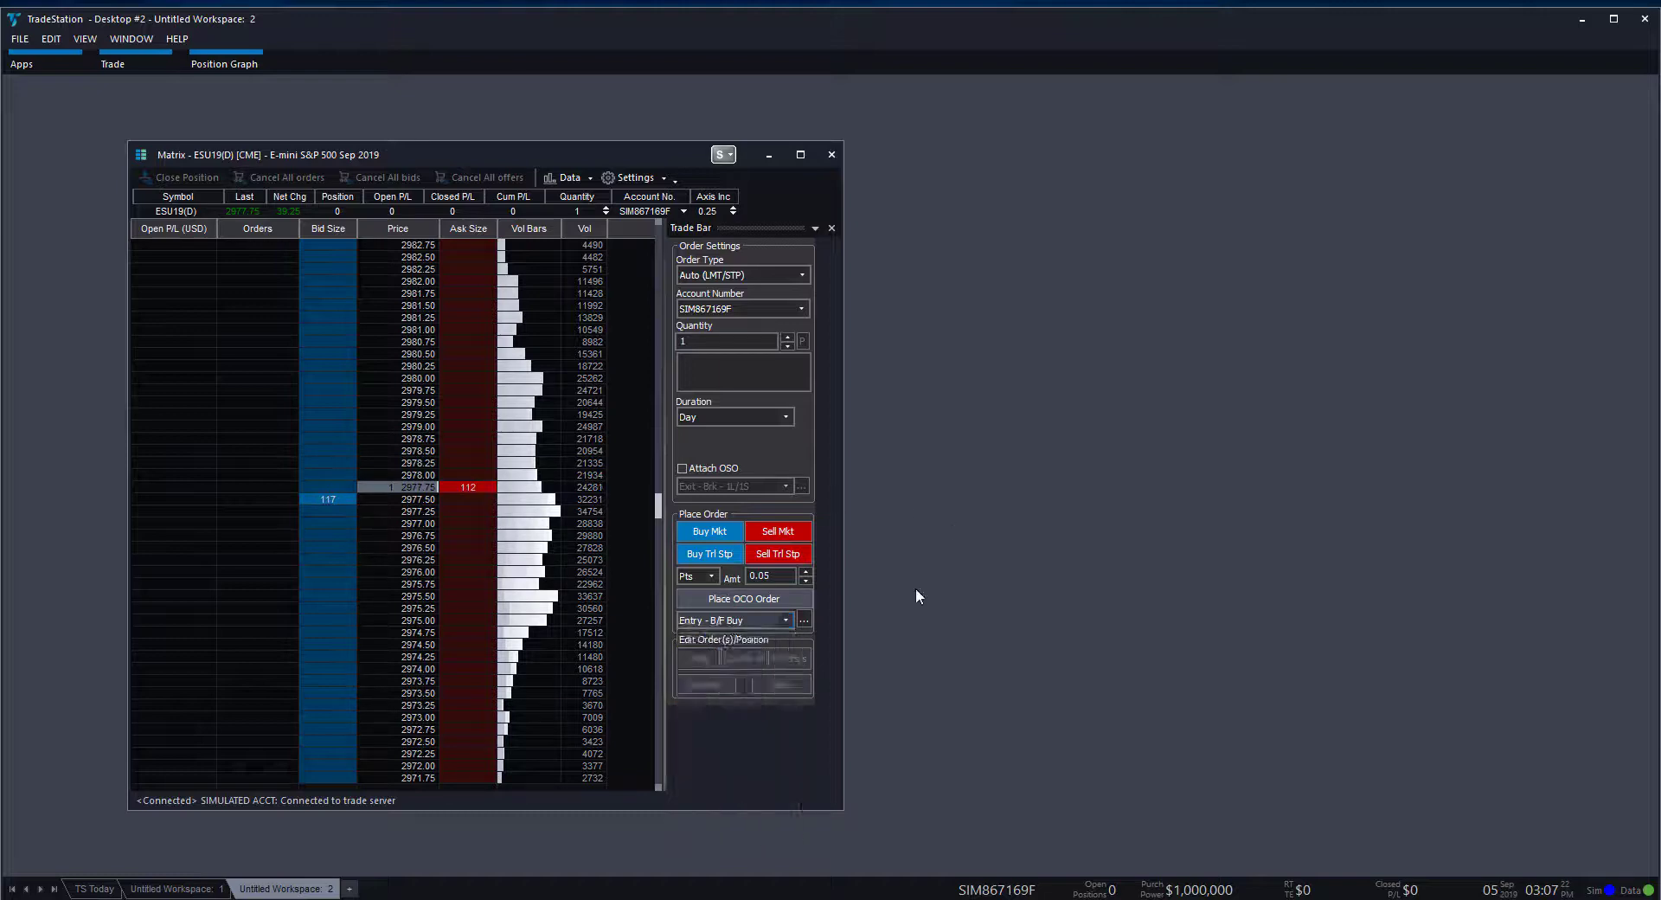
{"action": "left_click", "coordinate": [804, 621]}
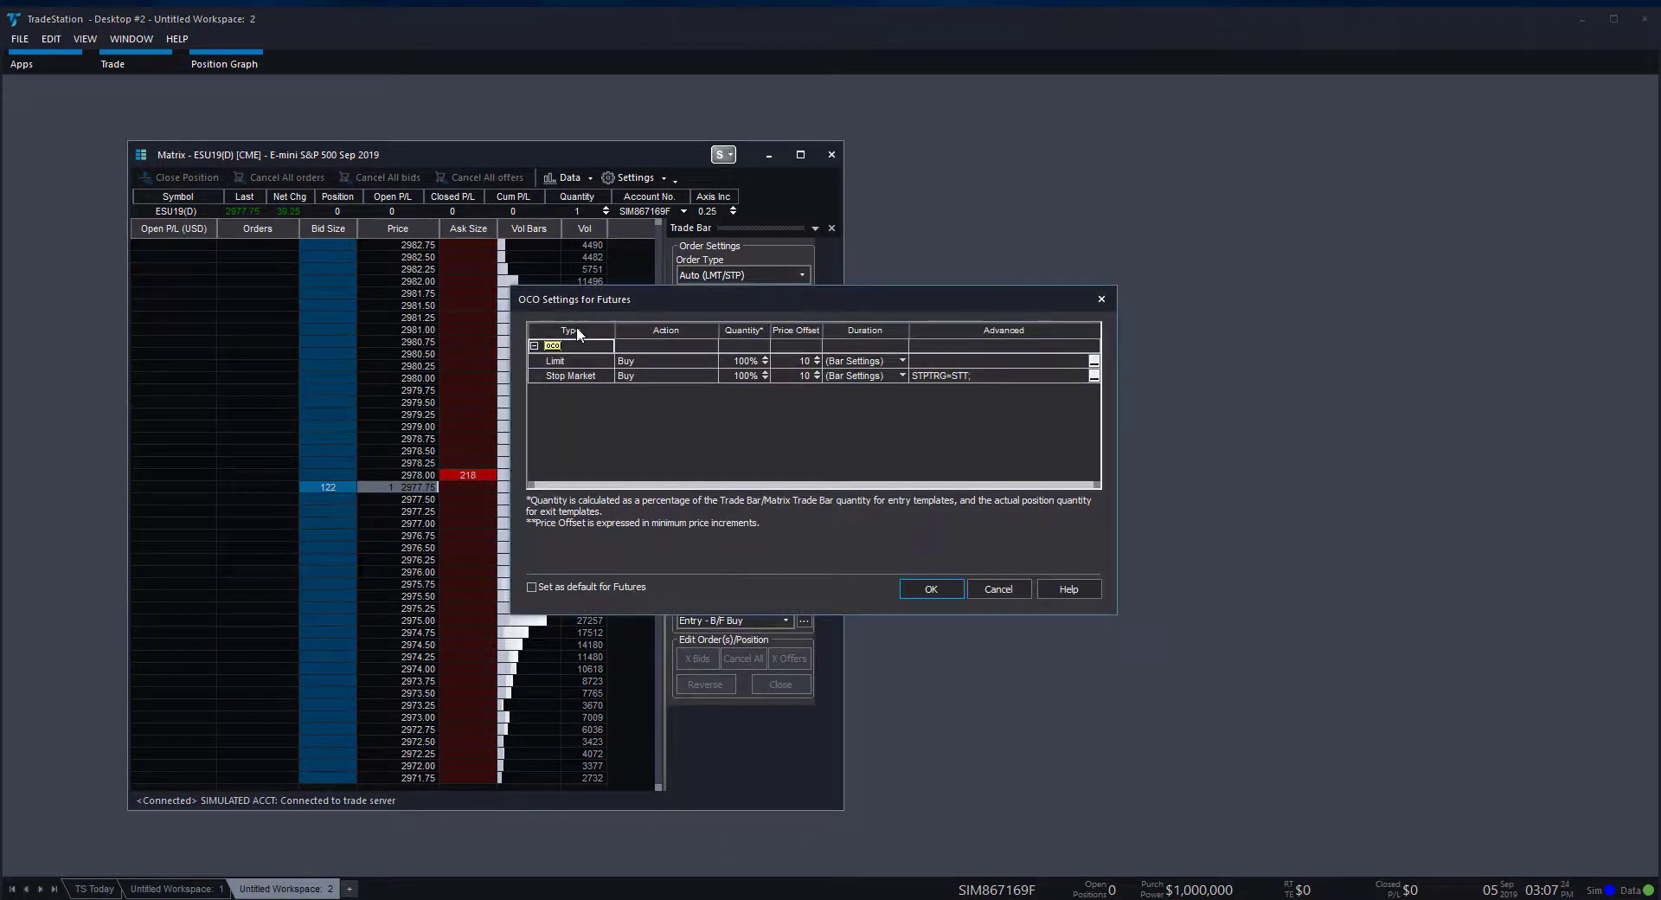
Step: Close the OCO Settings for Futures window and select the 2977.75 Bid Size cell on the ladder
{"action": "left_click", "coordinate": [1102, 298]}
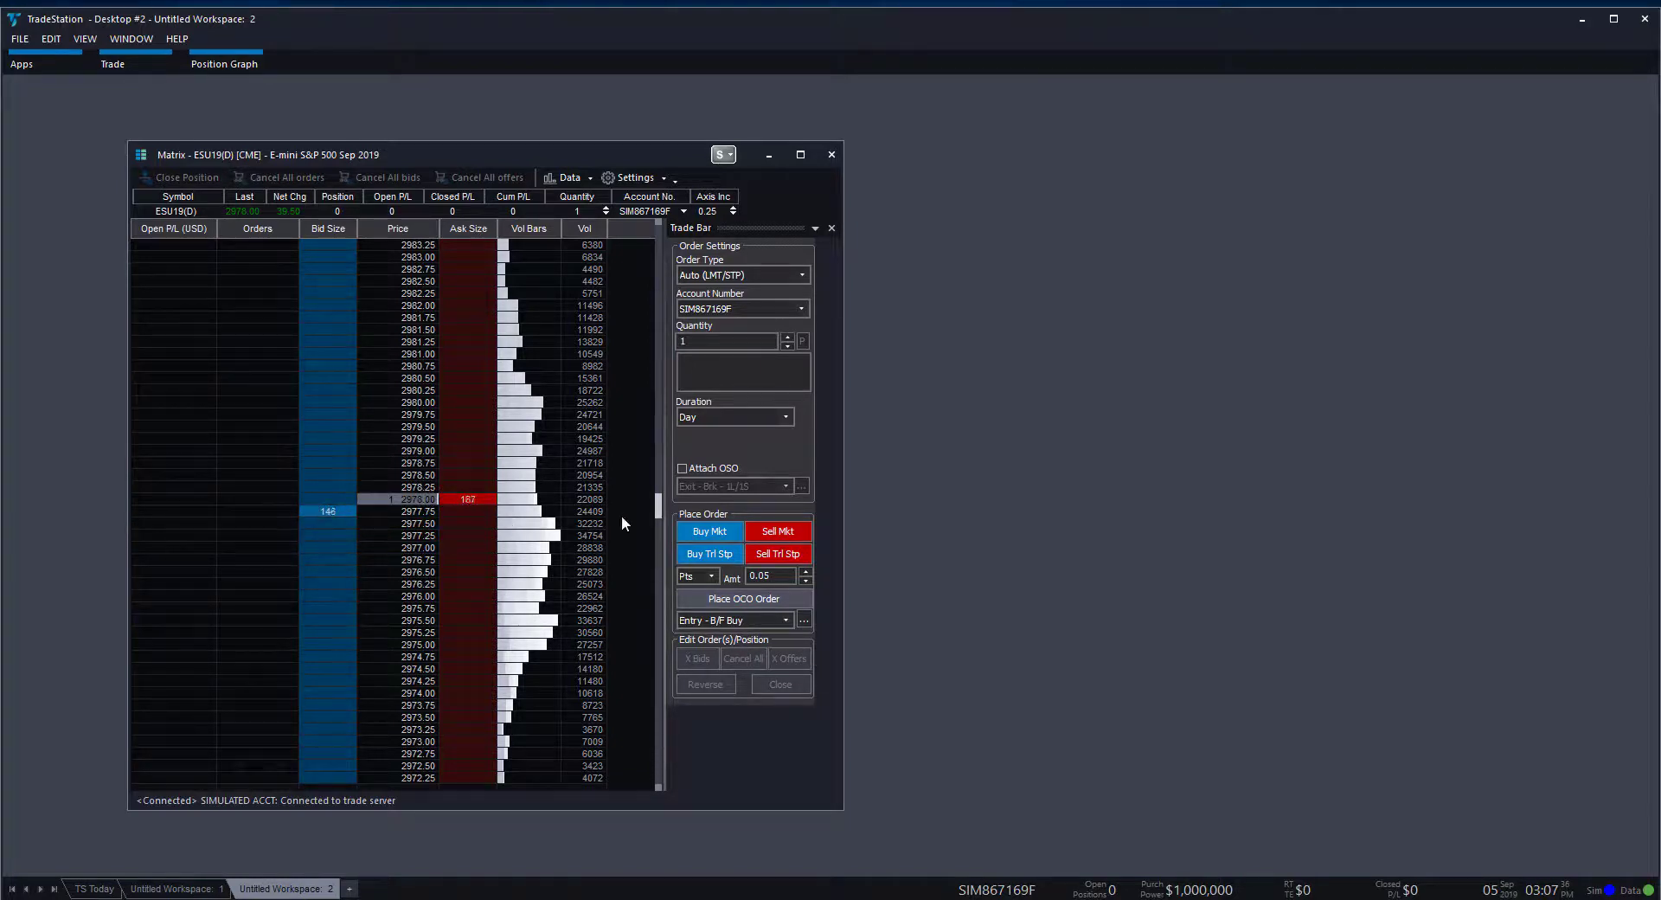
{"action": "left_click", "coordinate": [328, 511]}
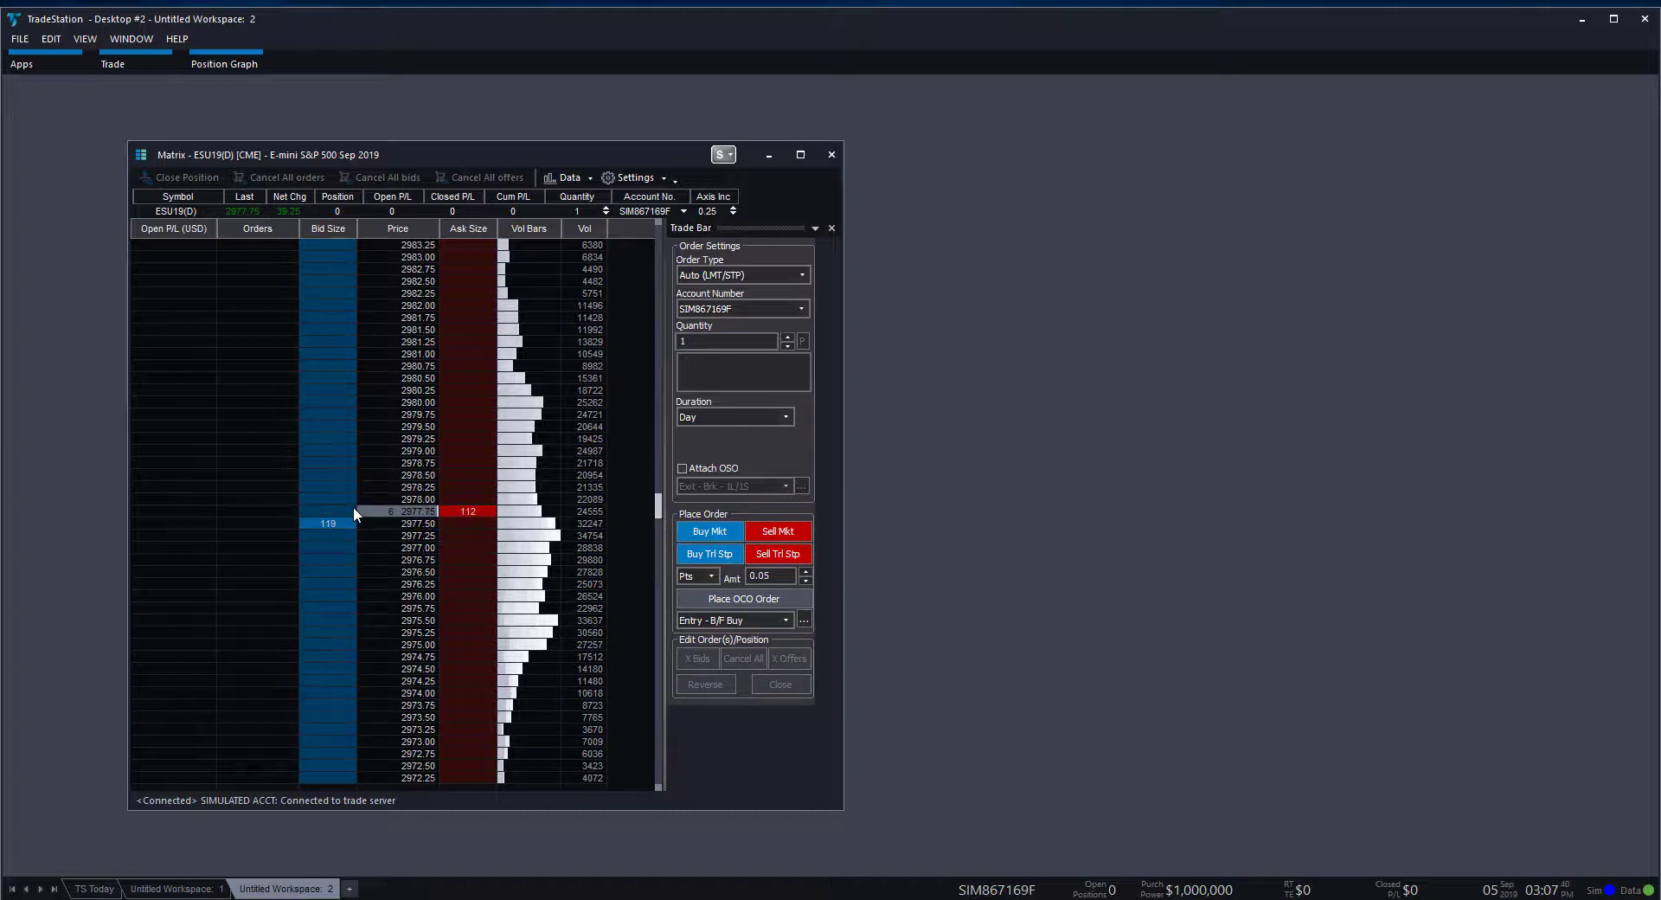
Step: Stage a Buy 1 Stop Market at 2982.75 from the ladder, then decline it at confirmation
{"action": "left_click", "coordinate": [350, 510]}
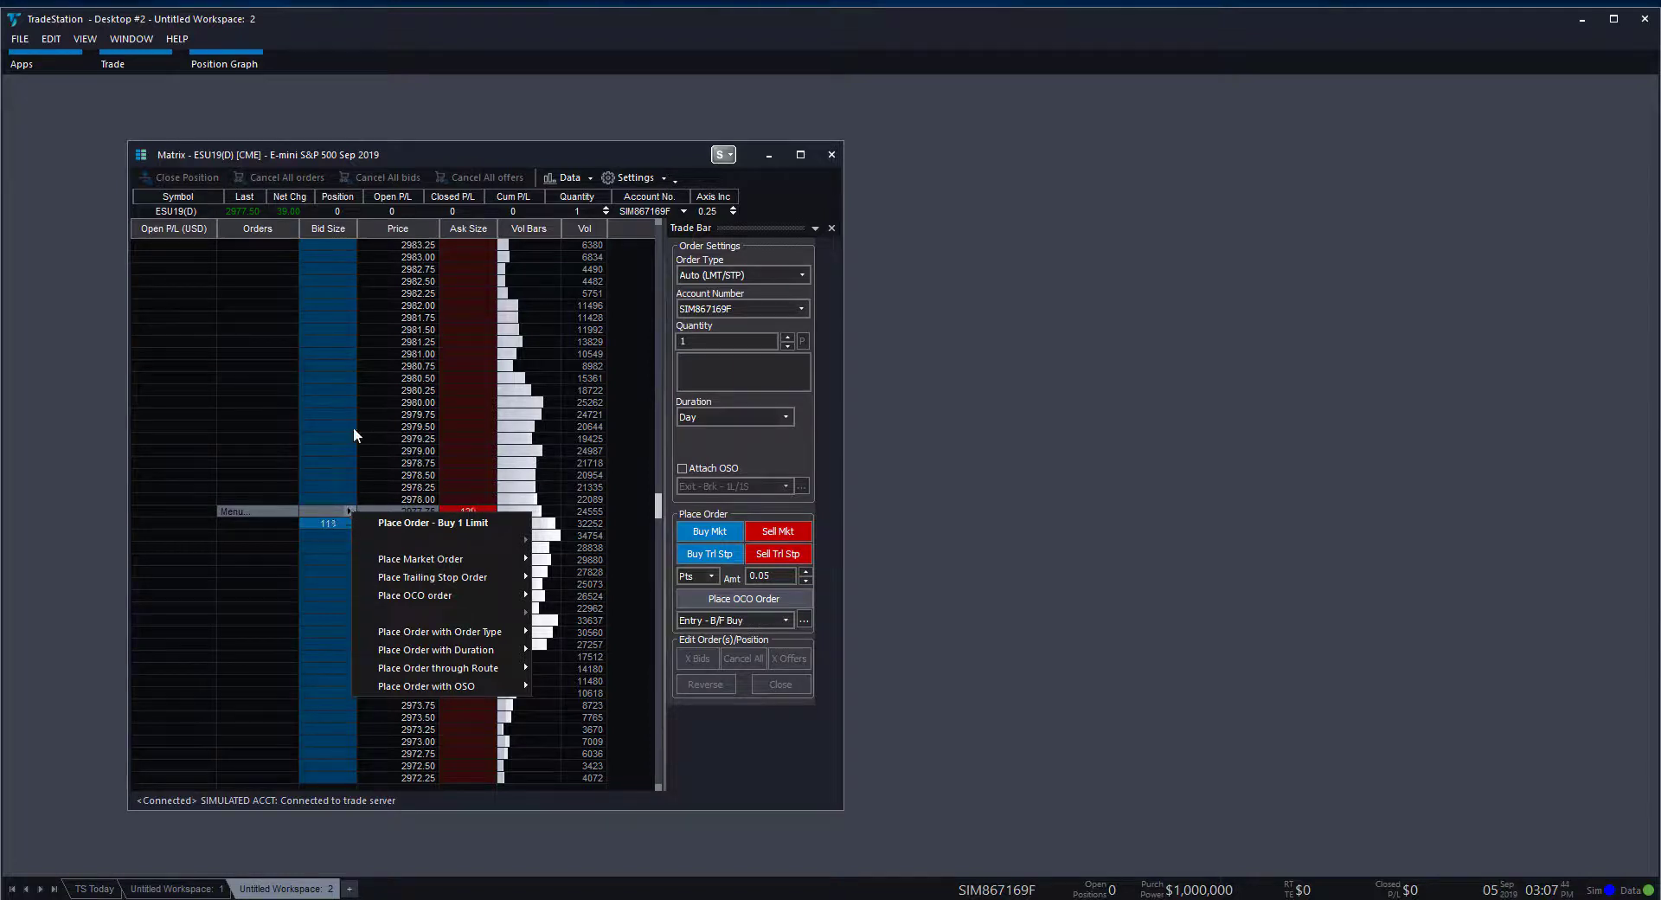
{"action": "left_click", "coordinate": [345, 272]}
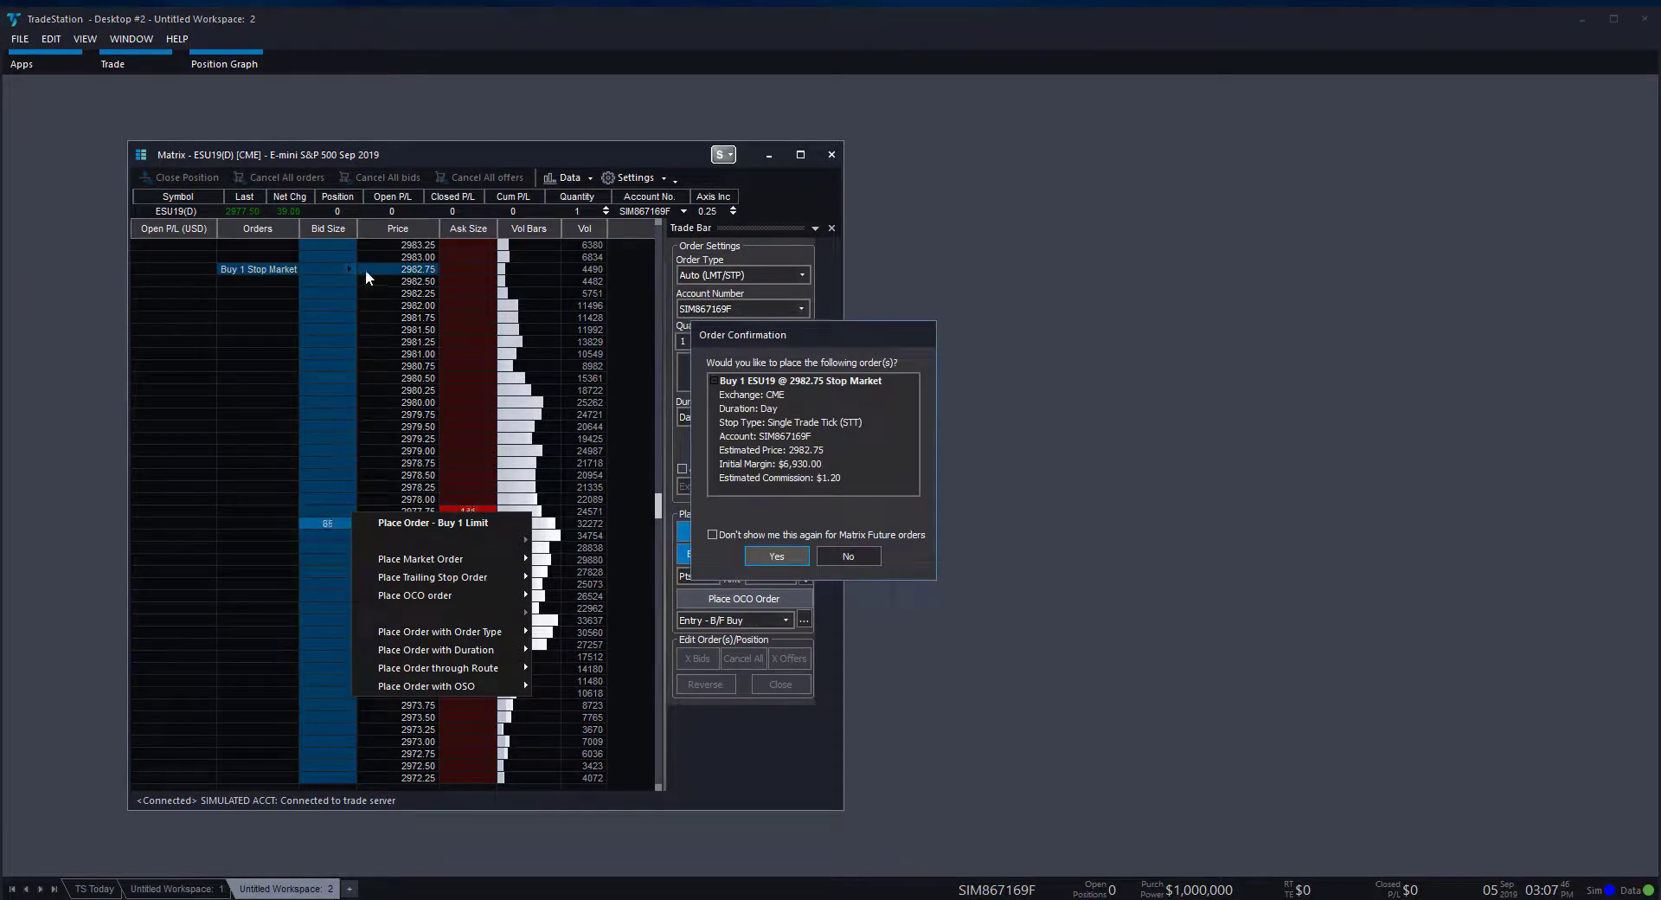
{"action": "left_click", "coordinate": [848, 557]}
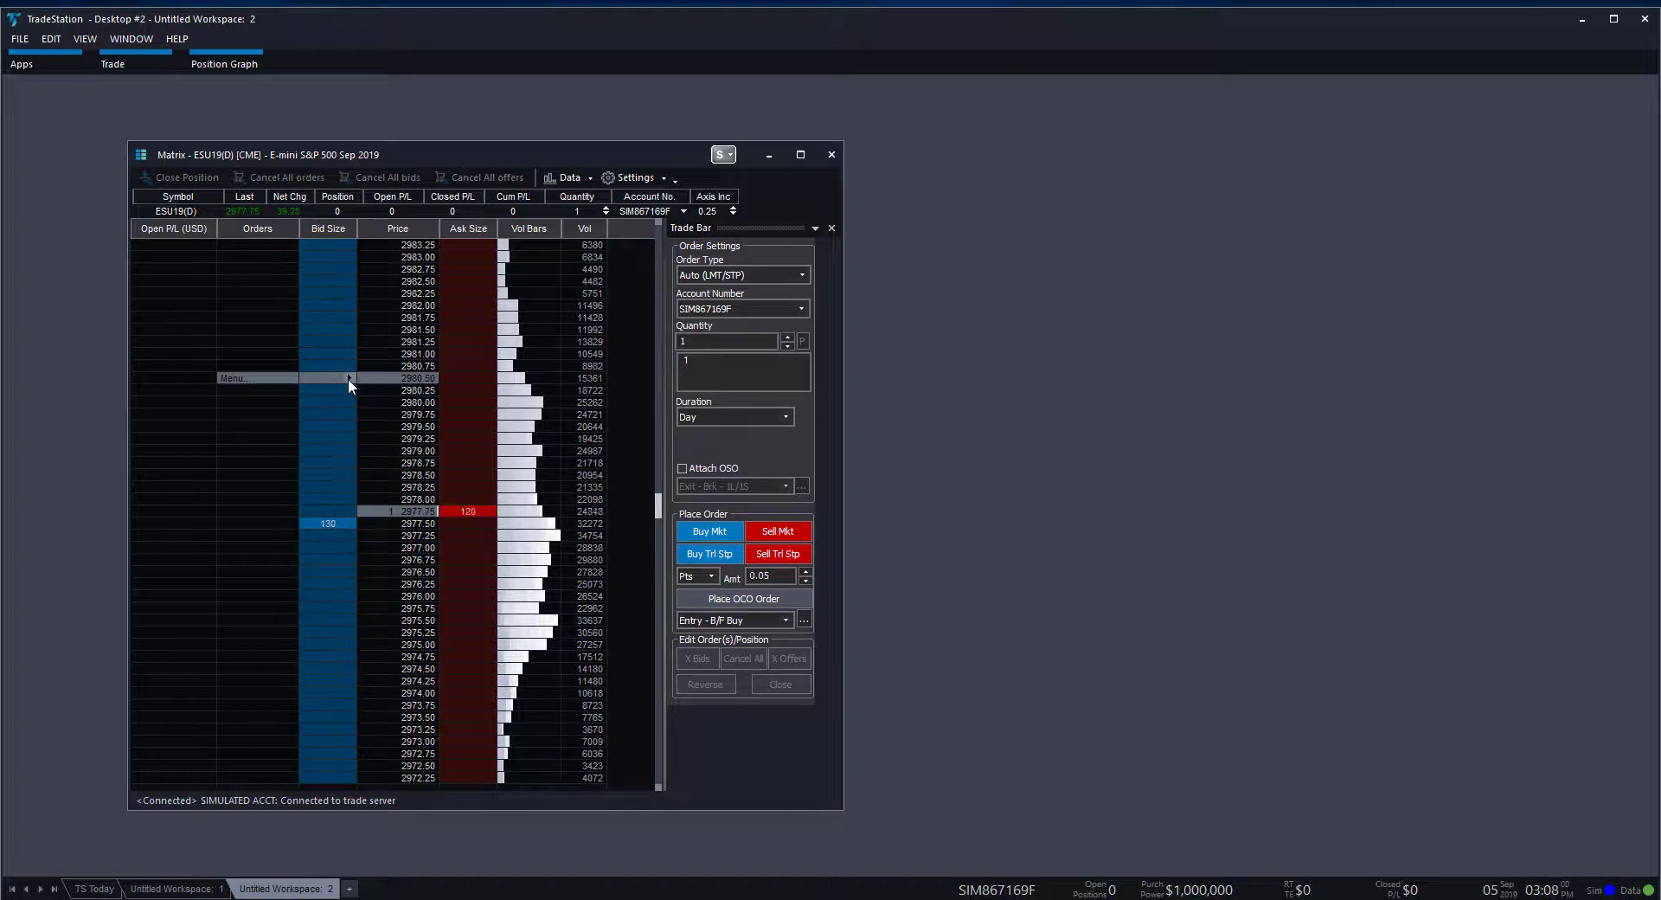
Step: Bring up the ladder's Menu... order placement menu with Place Order - Buy 1 Stop Market
{"action": "left_click", "coordinate": [347, 501]}
{"action": "left_click", "coordinate": [353, 455]}
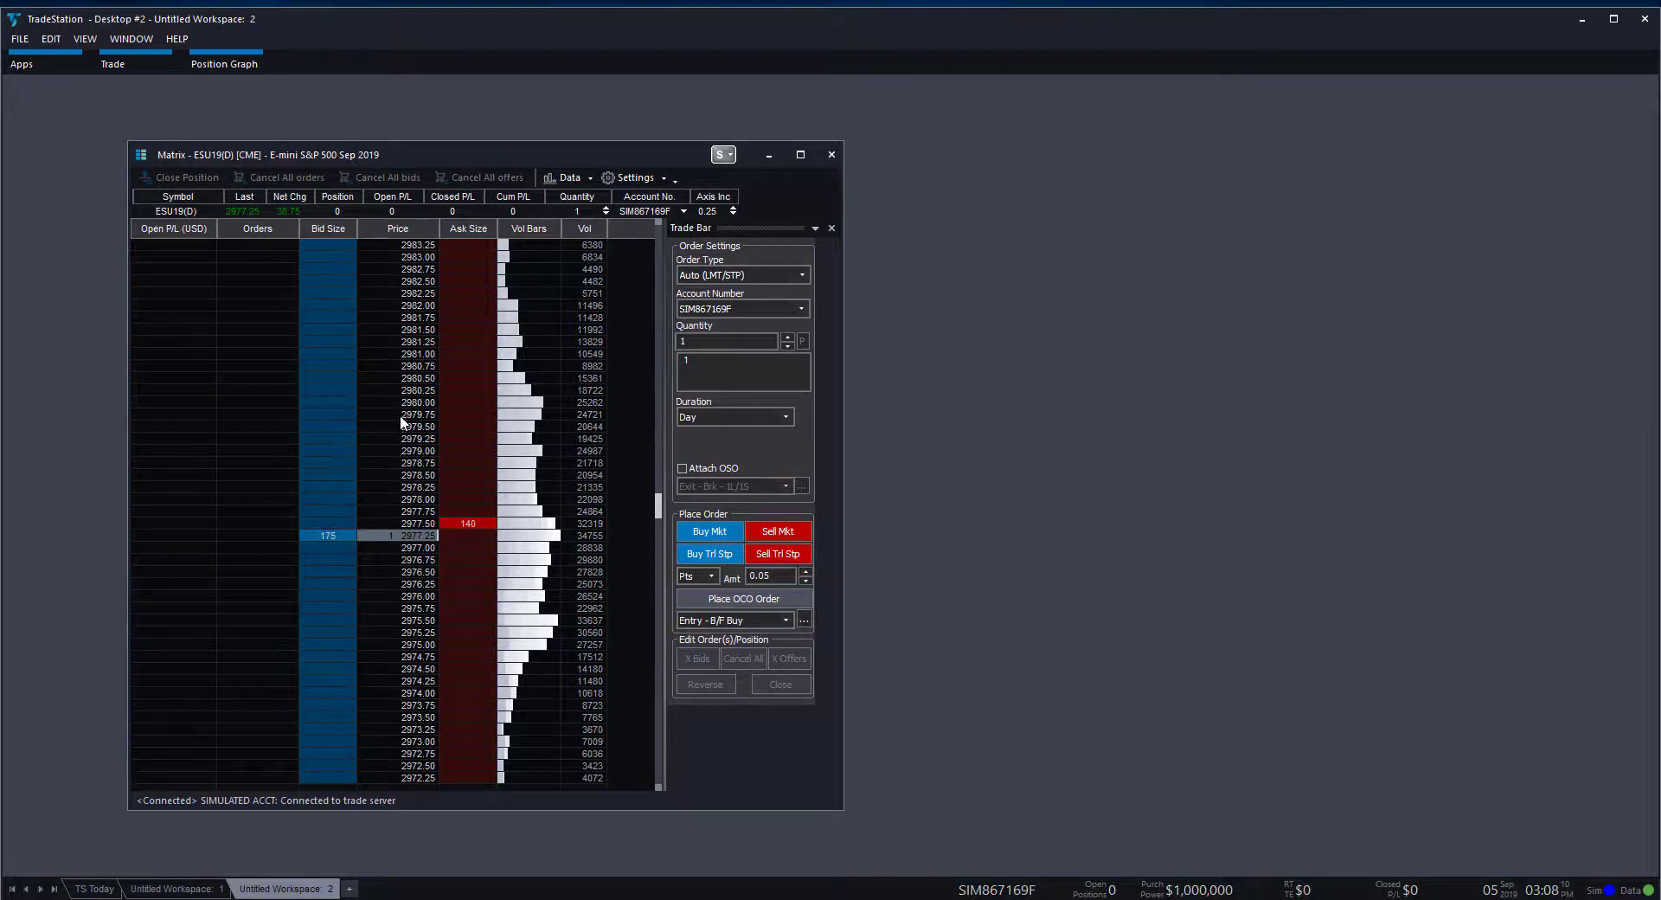
{"action": "left_click", "coordinate": [350, 417]}
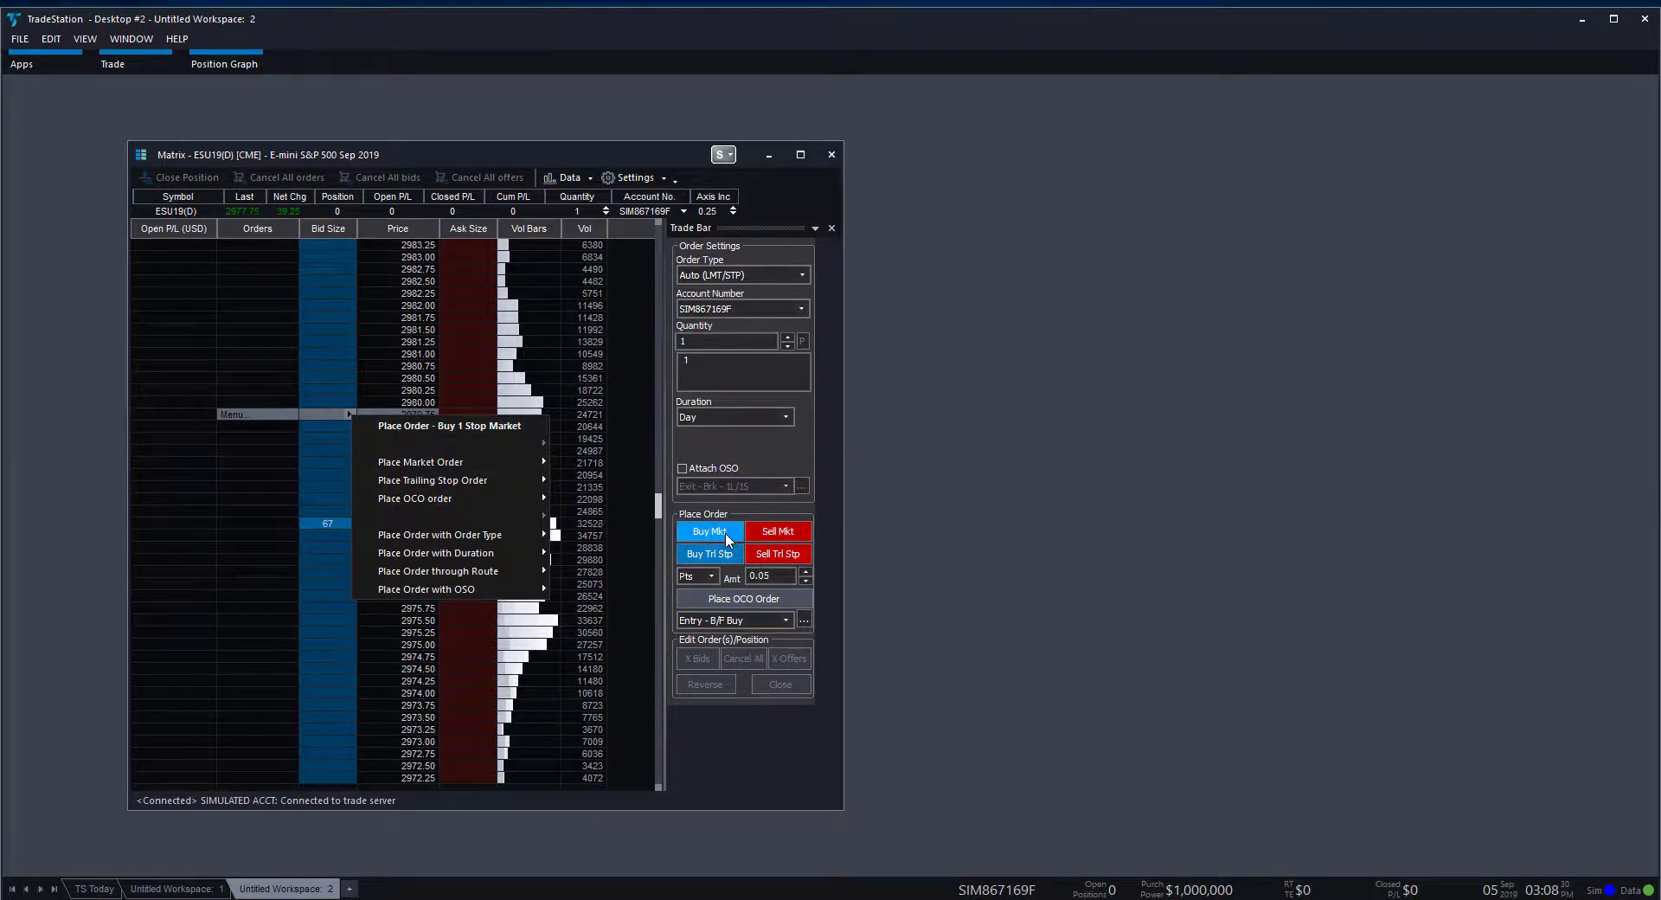
Step: From the 2979.75 row's context menu, choose Place Order - Buy 1 Stop Market
{"action": "mouse_move", "coordinate": [517, 465]}
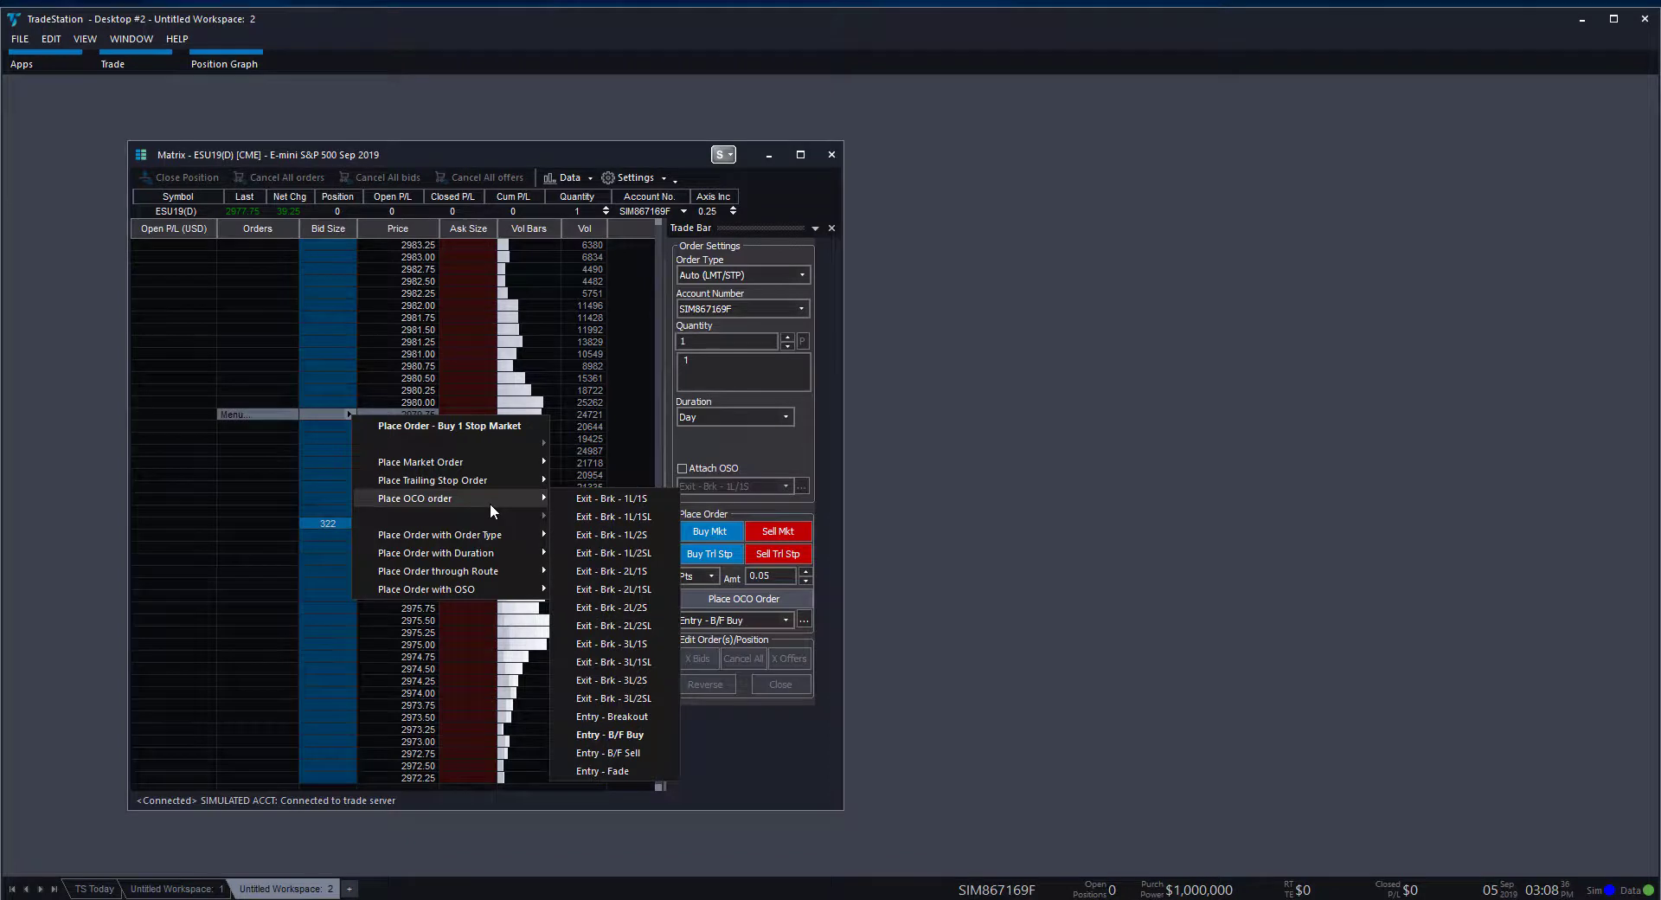
{"action": "mouse_move", "coordinate": [487, 535]}
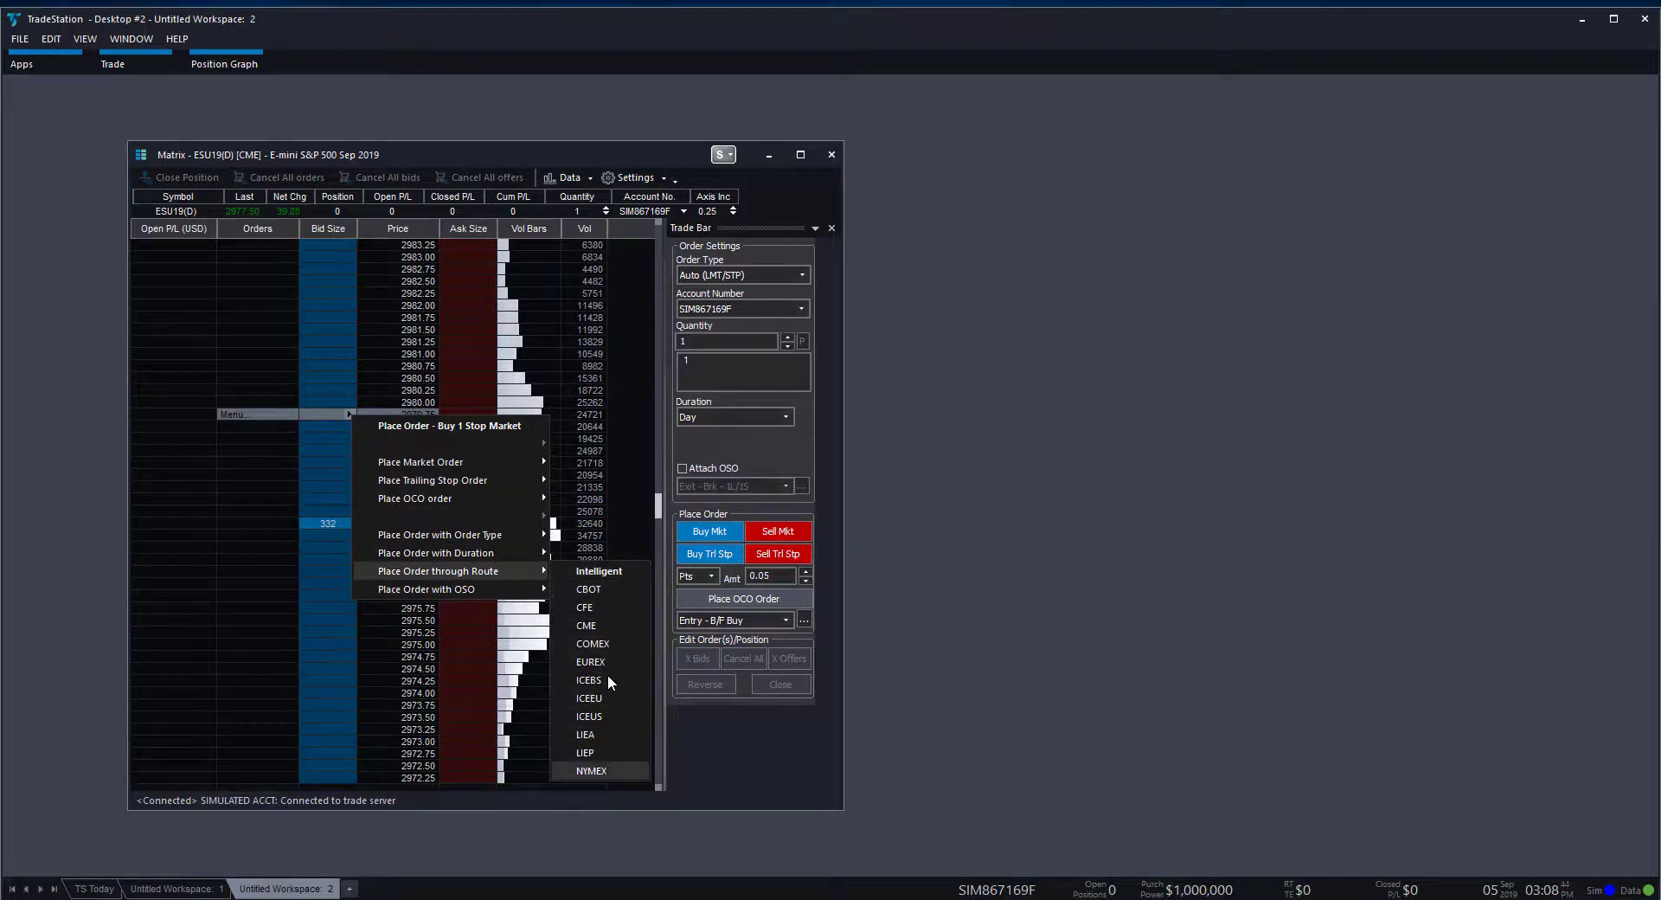
{"action": "mouse_move", "coordinate": [528, 592]}
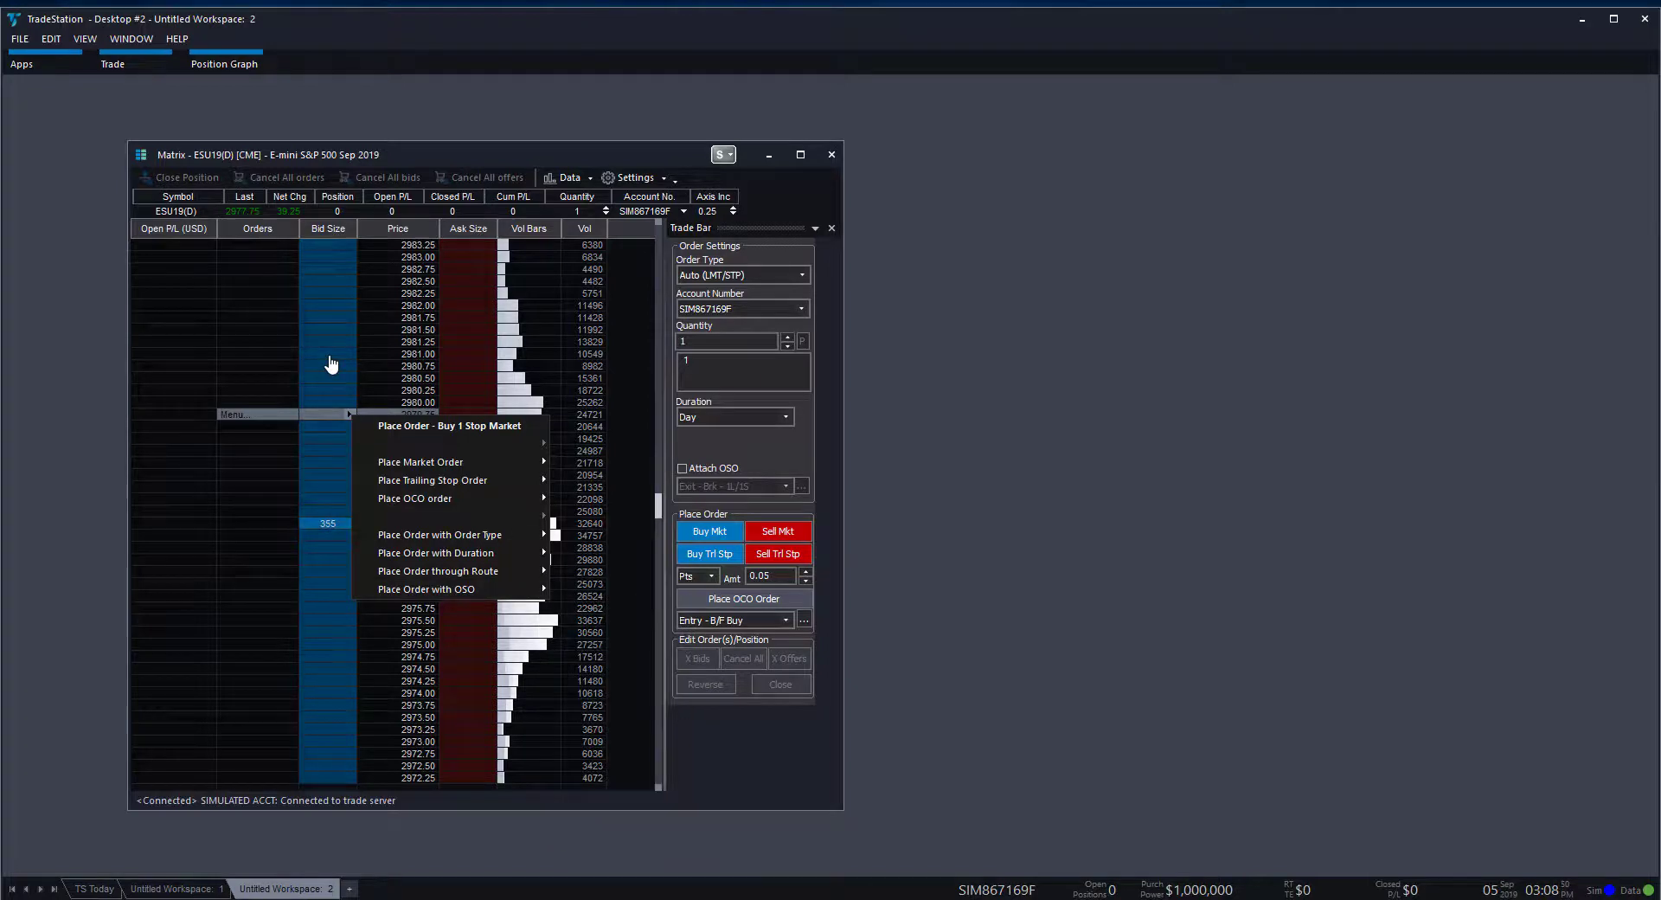
{"action": "left_click", "coordinate": [450, 428]}
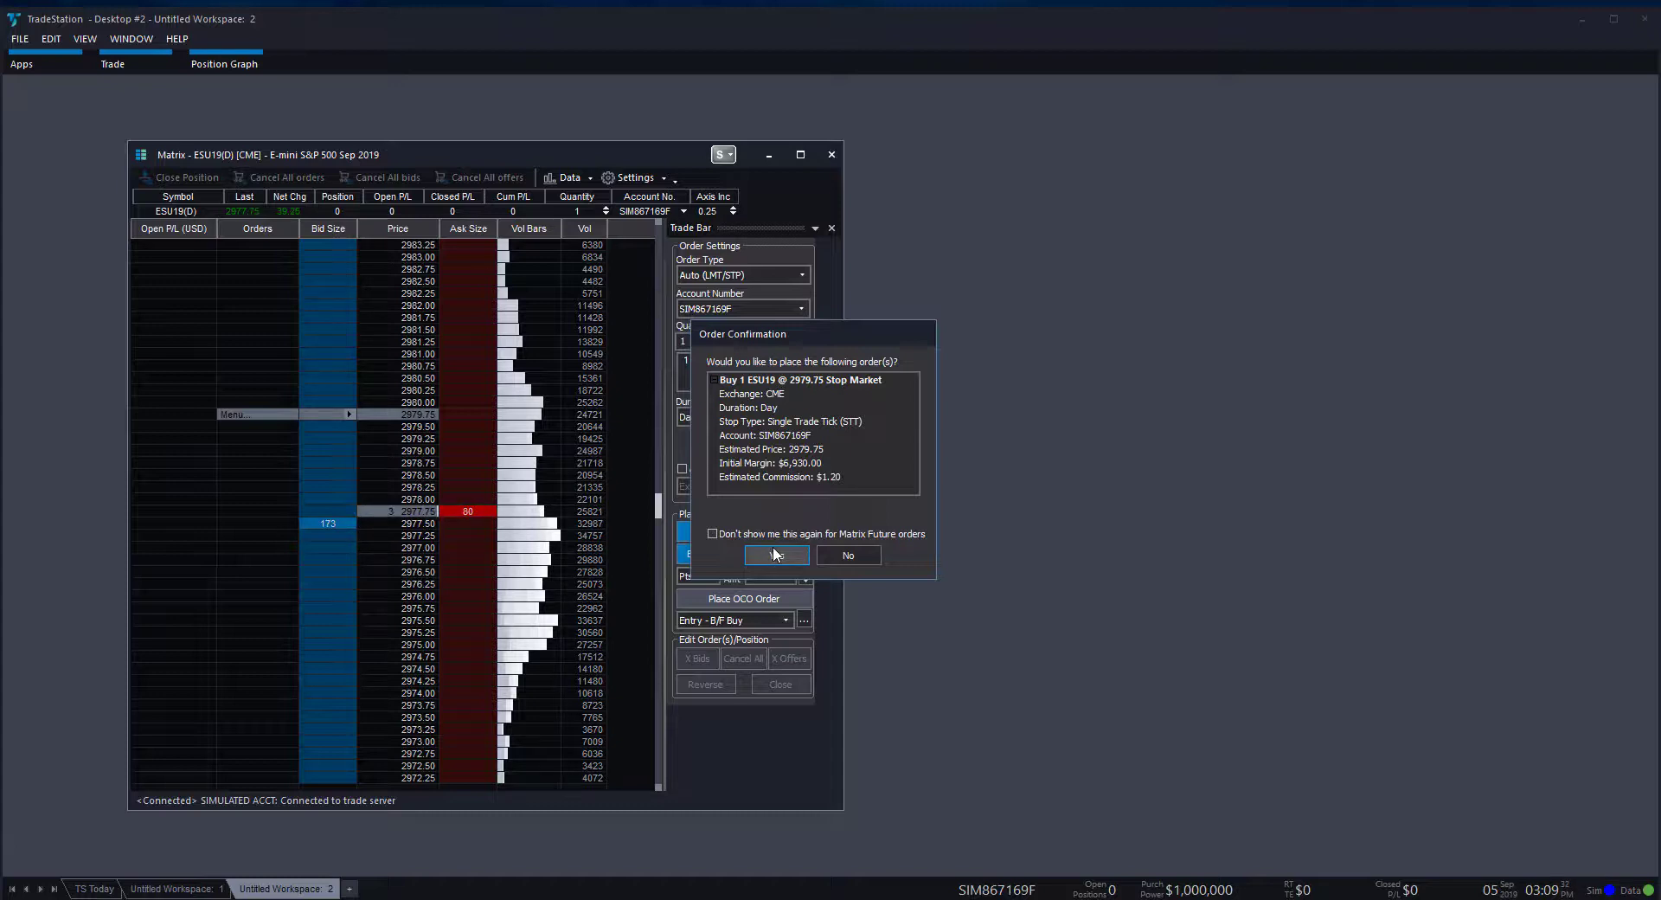
Step: Approve the Buy 1 ESU19 Stop Market at 2979.75 and acknowledge the real-time data warning
{"action": "left_click", "coordinate": [767, 559]}
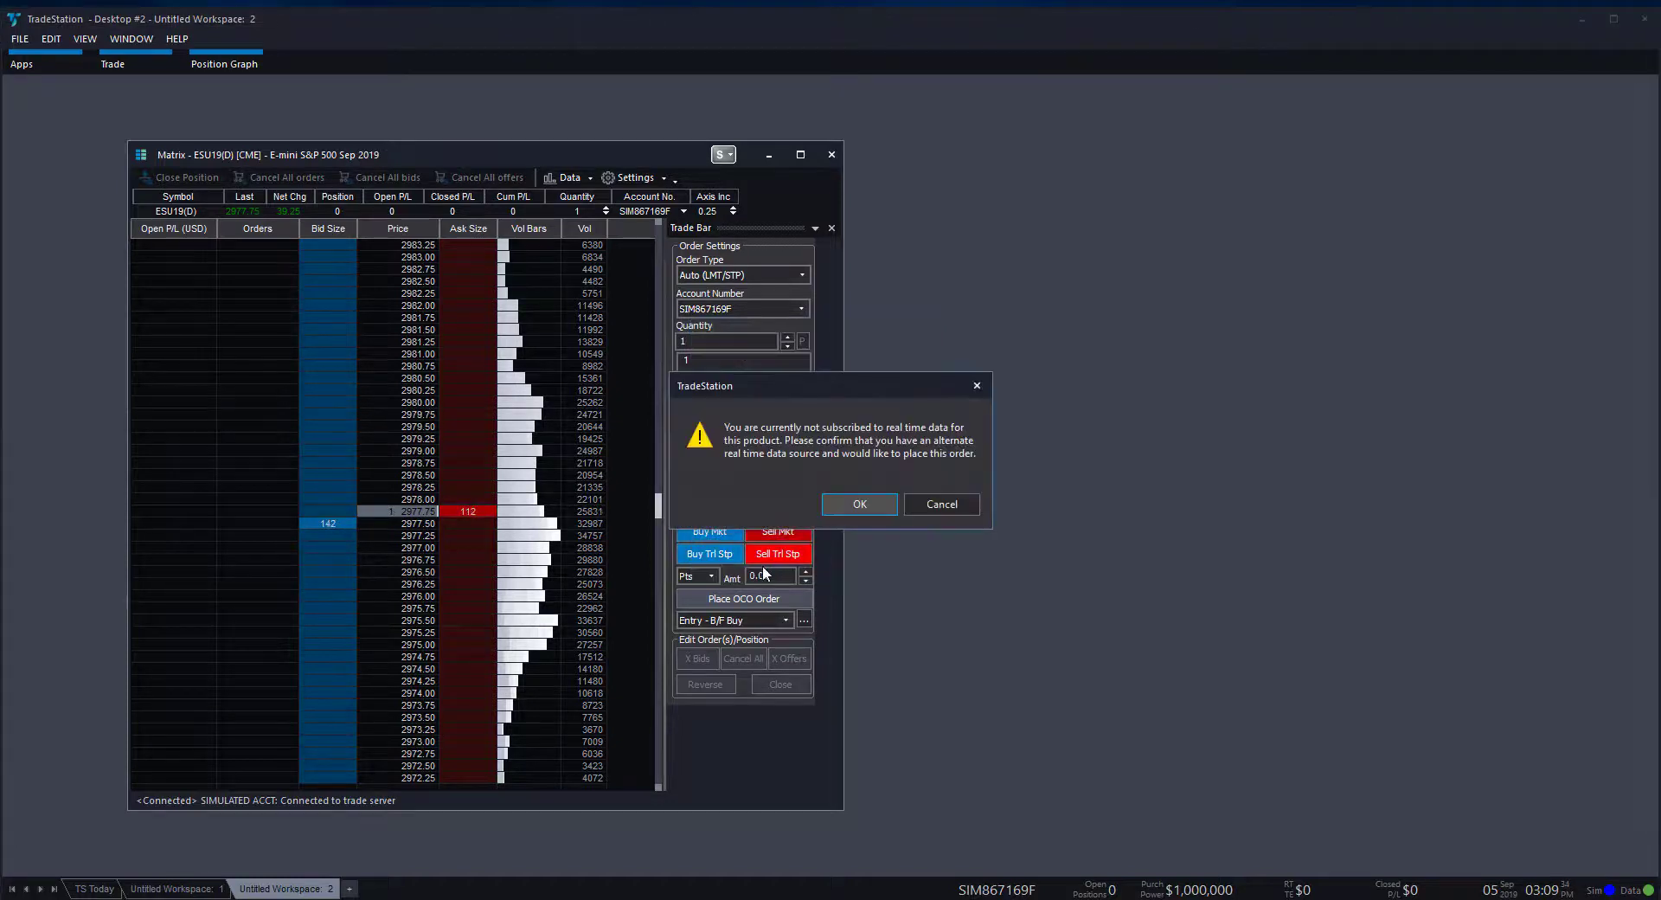
{"action": "left_click", "coordinate": [884, 507]}
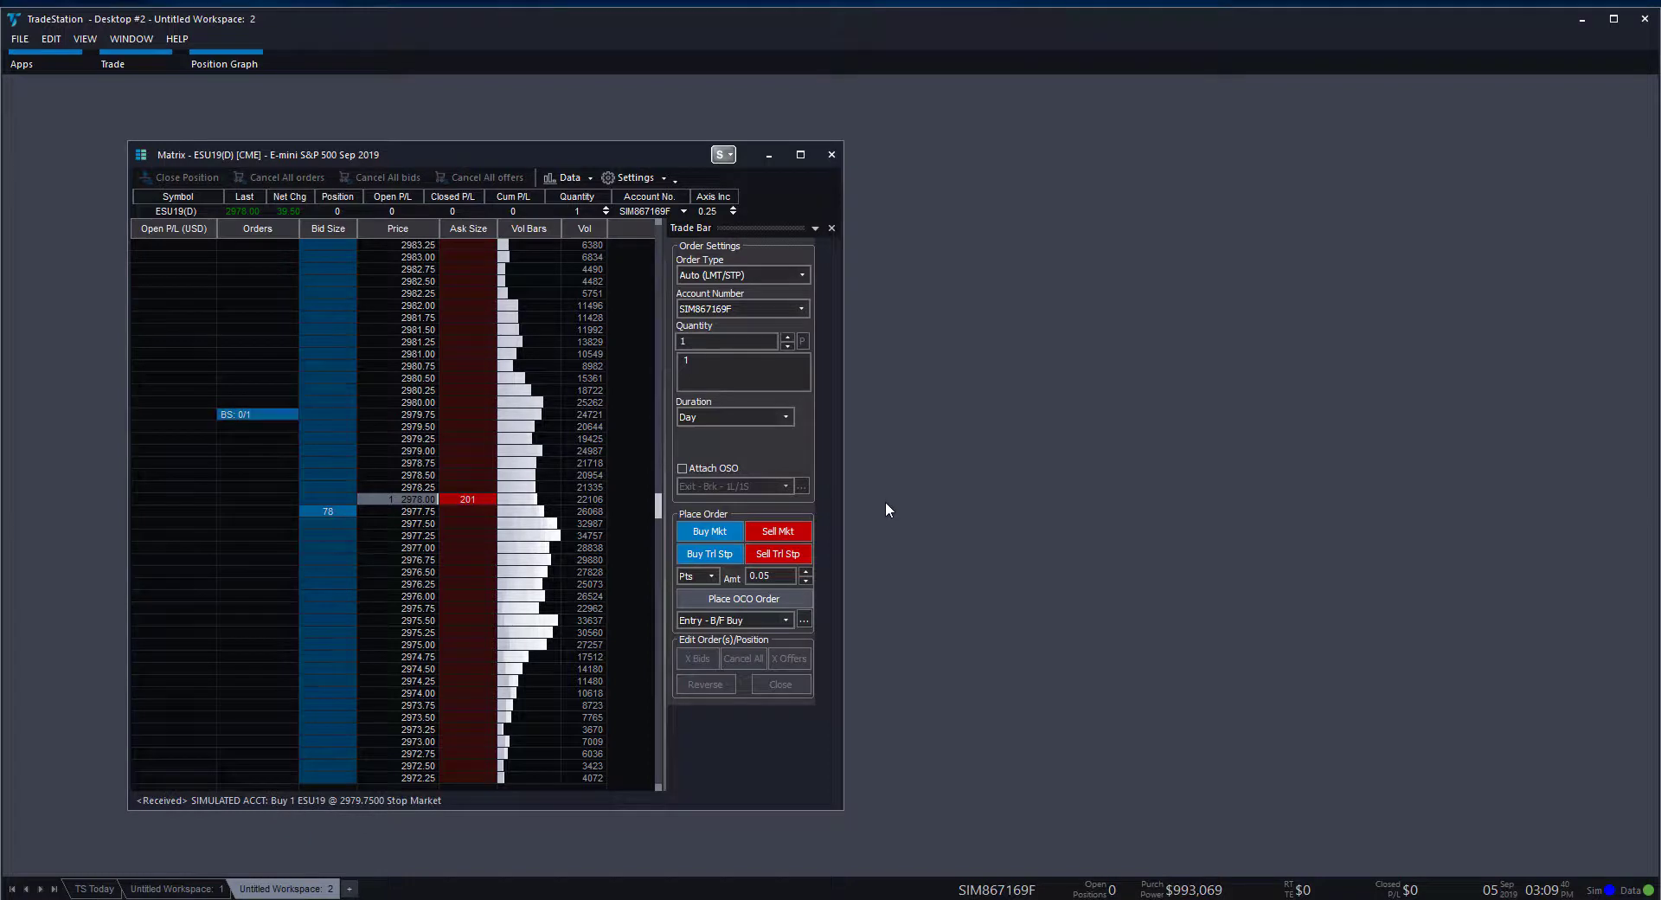
{"action": "mouse_move", "coordinate": [252, 424]}
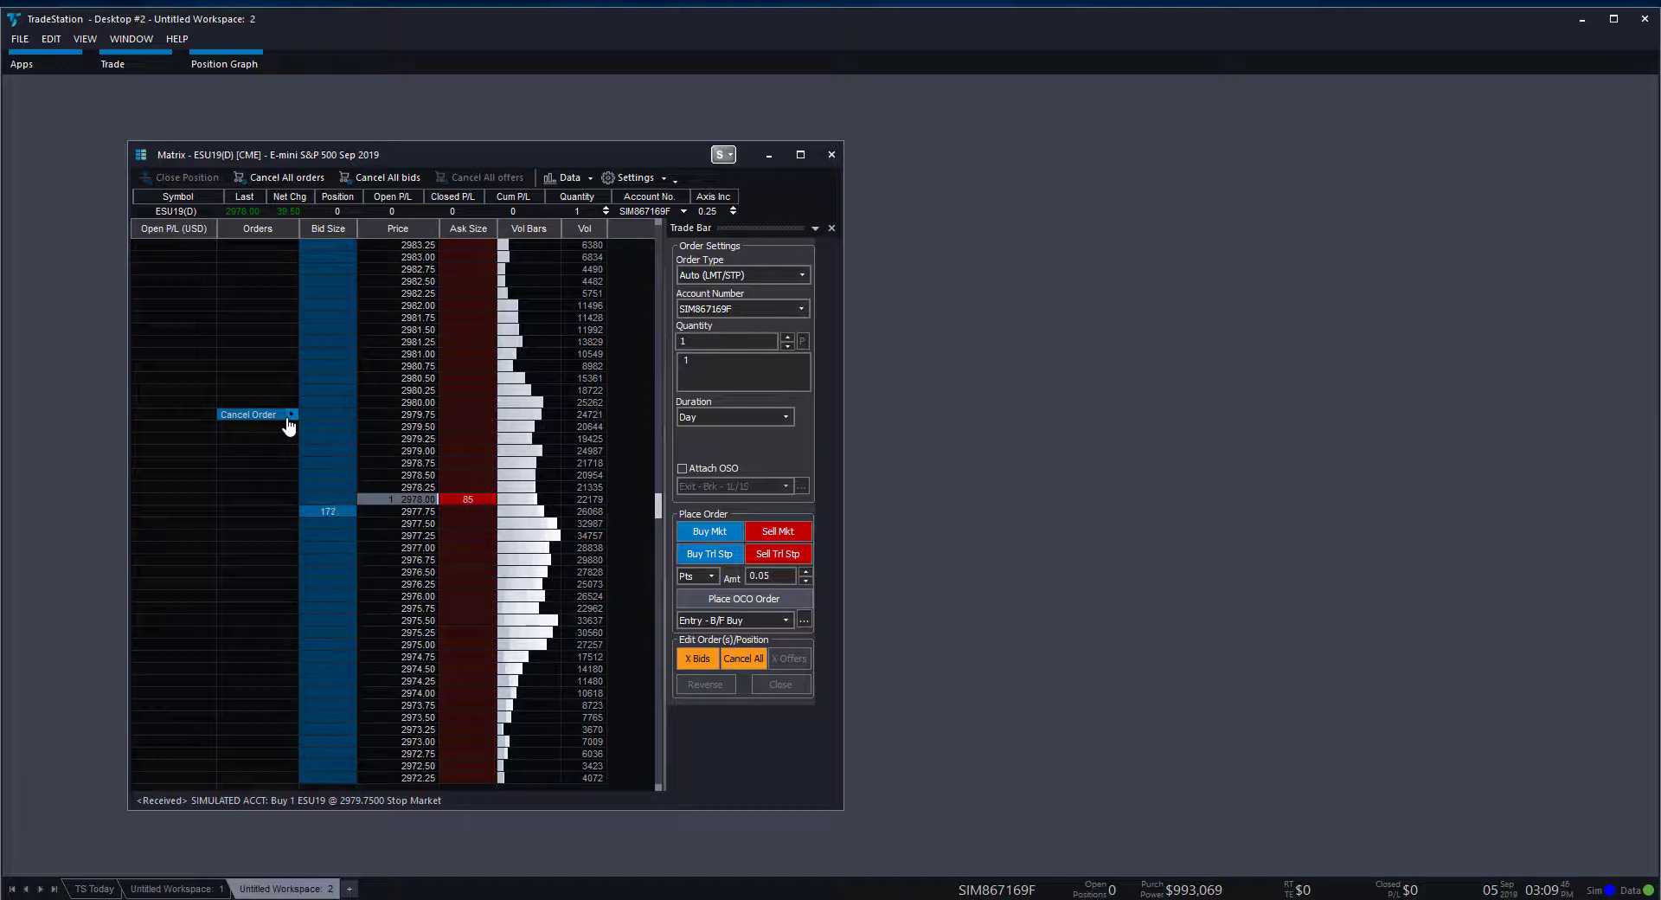
{"action": "left_click", "coordinate": [292, 415]}
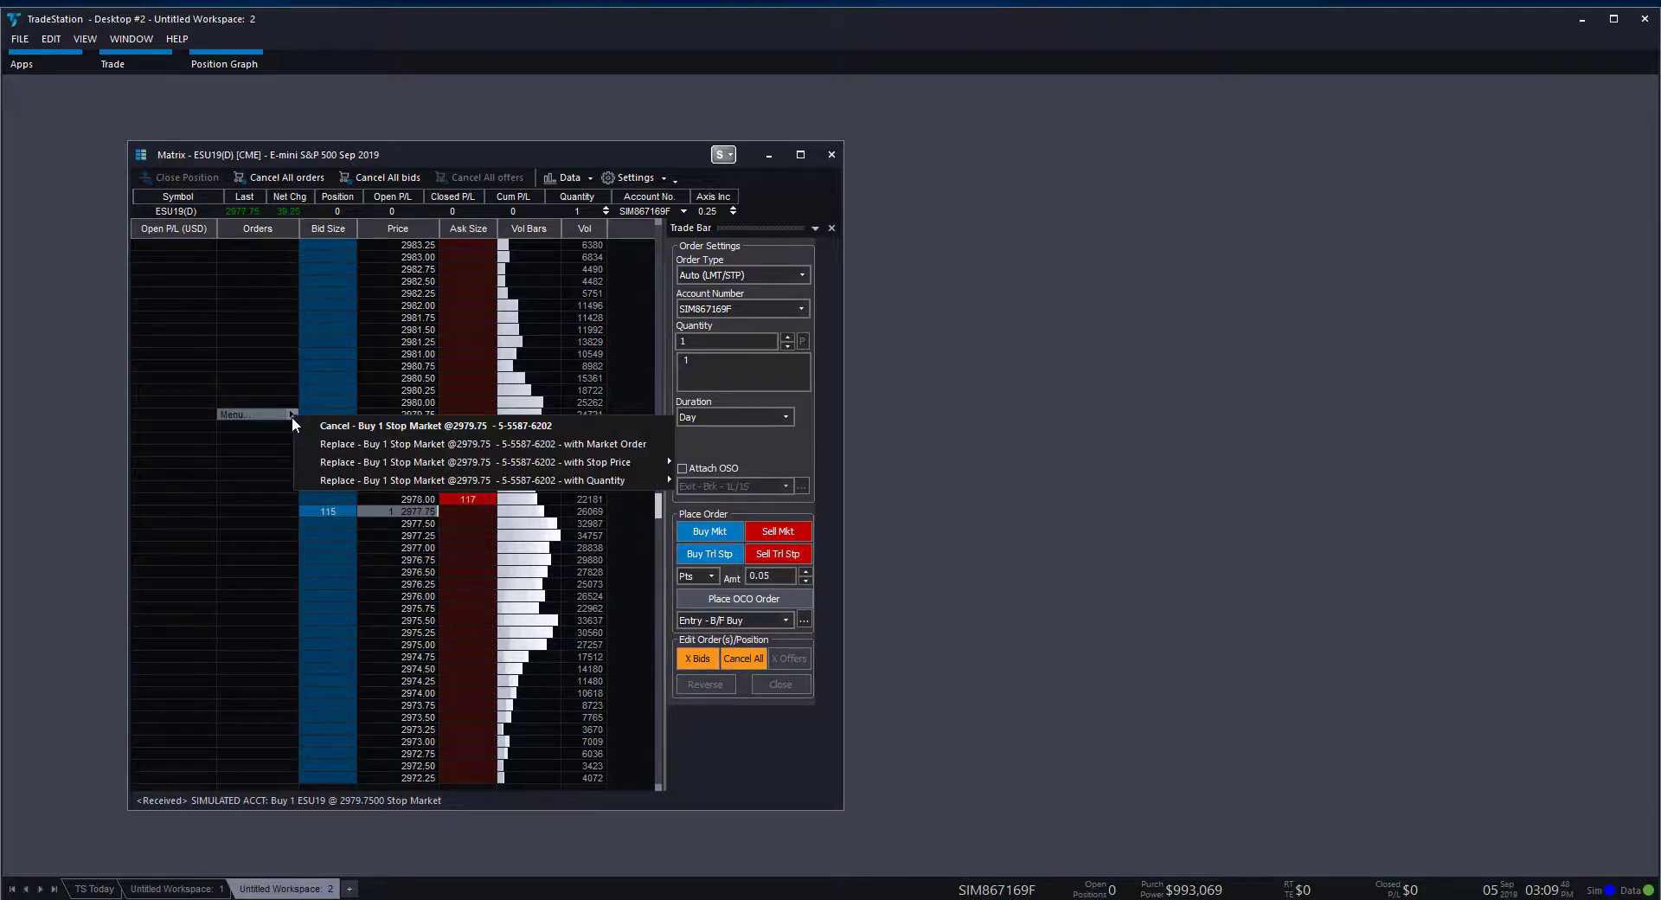
{"action": "left_click", "coordinate": [363, 426]}
{"action": "left_click", "coordinate": [827, 504]}
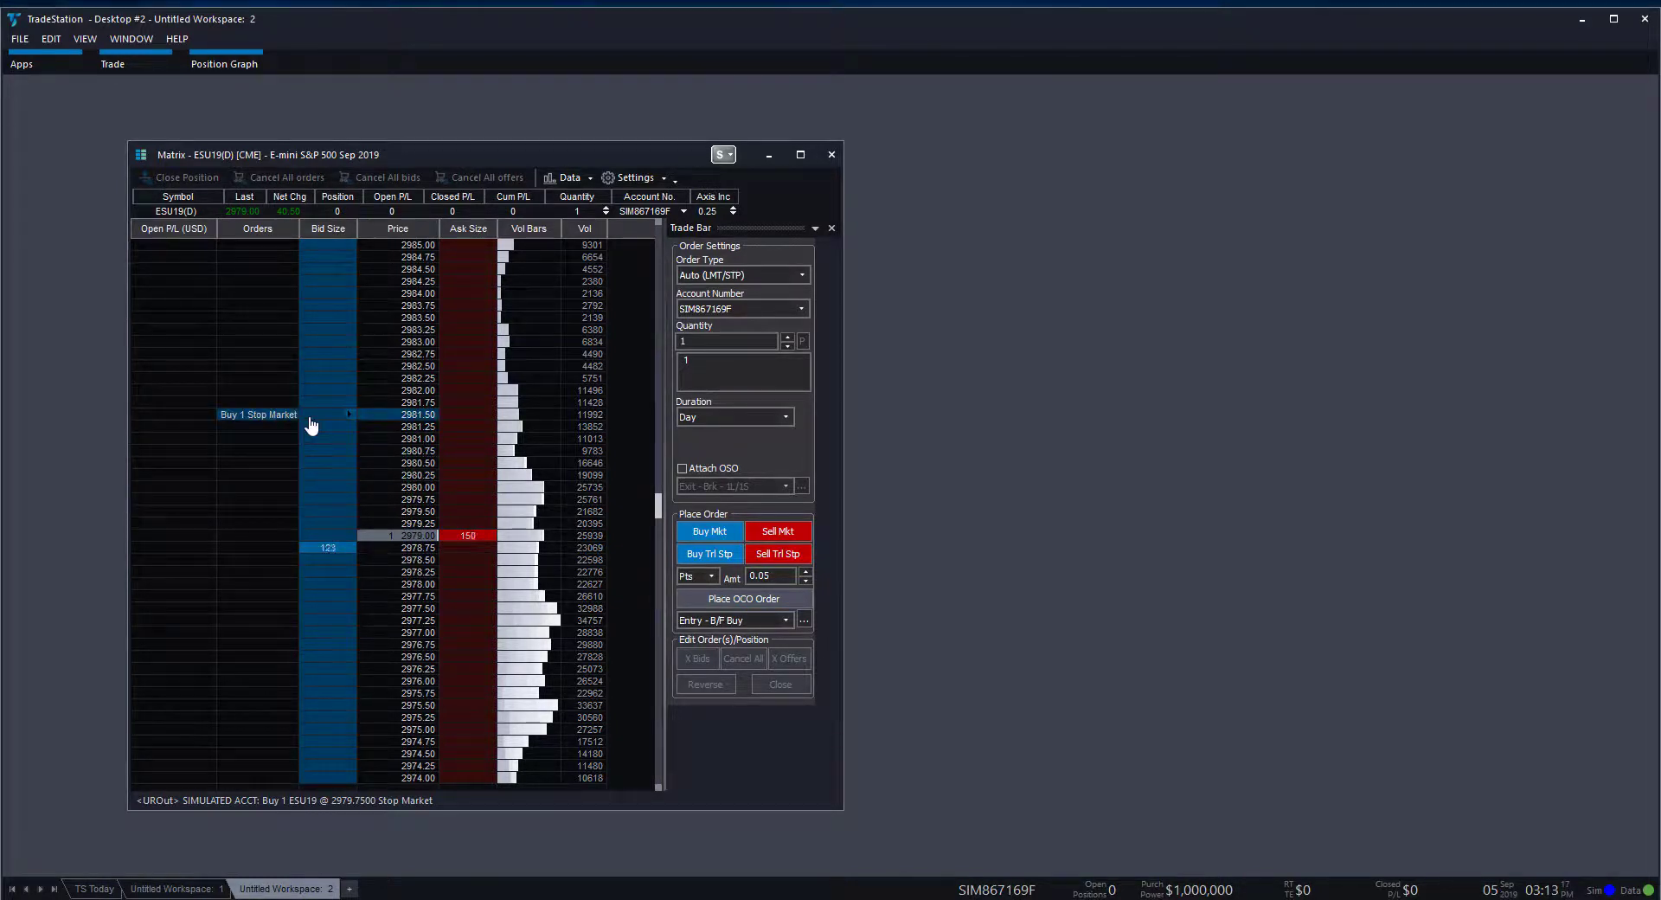
{"action": "left_click_drag", "start_coordinate": [302, 418], "coordinate": [503, 227]}
{"action": "left_click", "coordinate": [470, 307]}
{"action": "left_click", "coordinate": [306, 295]}
{"action": "left_click", "coordinate": [458, 298]}
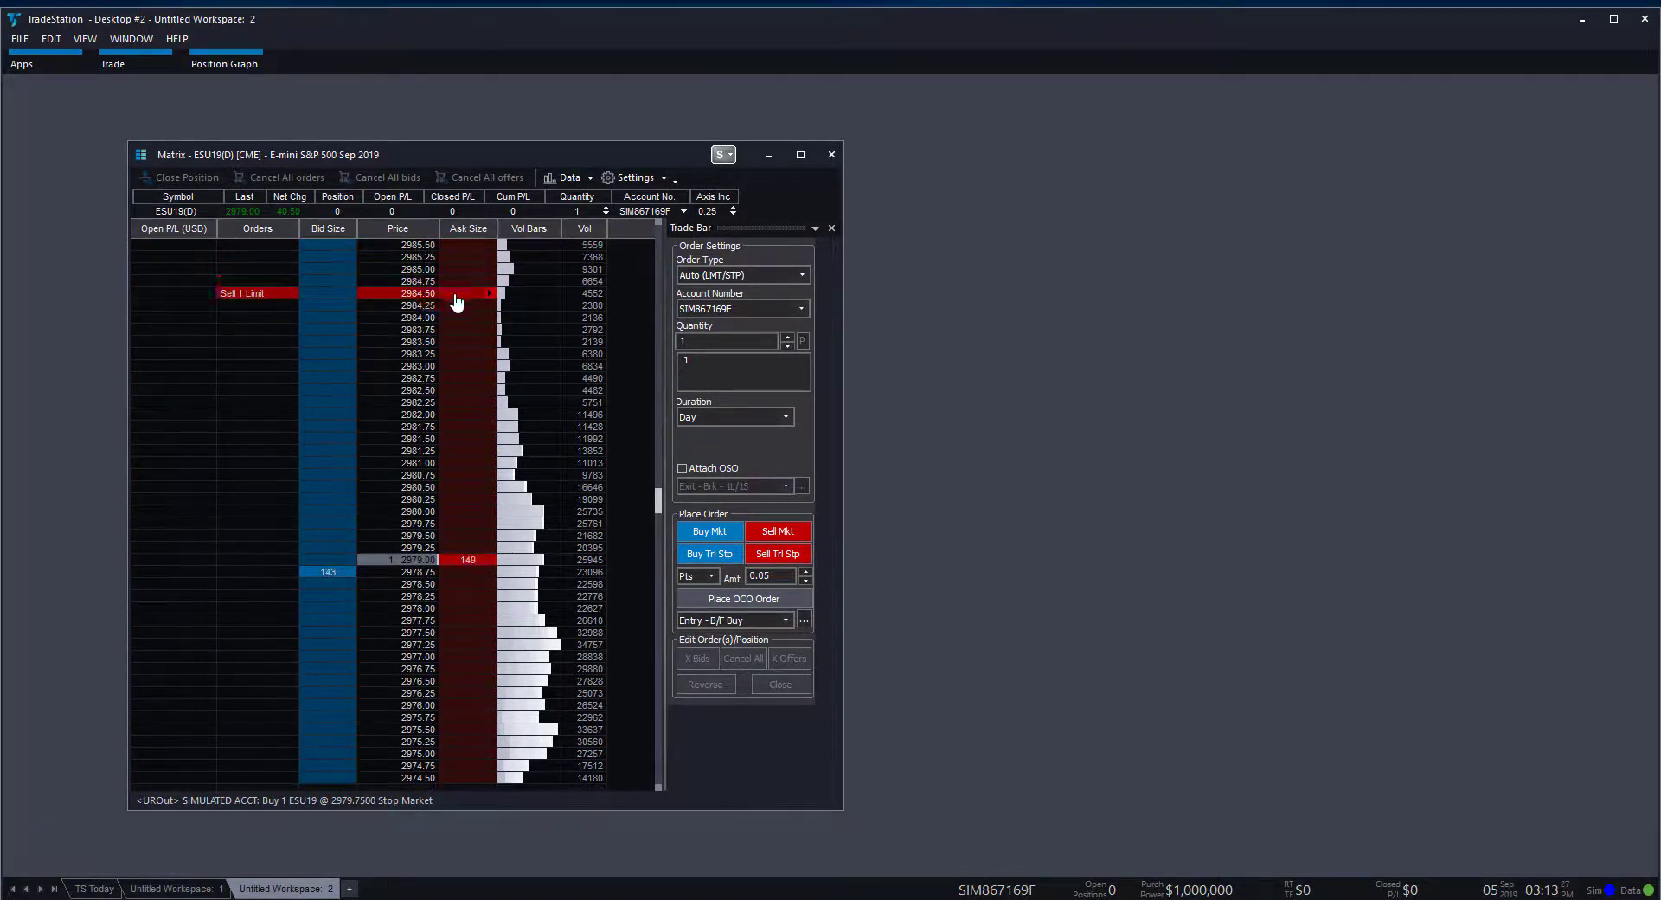
{"action": "scroll", "coordinate": [458, 346], "scroll_direction": "up", "scroll_amount": 3}
{"action": "left_click_drag", "start_coordinate": [457, 354], "coordinate": [508, 440]}
{"action": "left_click", "coordinate": [341, 329]}
{"action": "left_click", "coordinate": [482, 308]}
{"action": "left_click", "coordinate": [337, 355]}
{"action": "left_click", "coordinate": [467, 354]}
{"action": "left_click", "coordinate": [468, 621]}
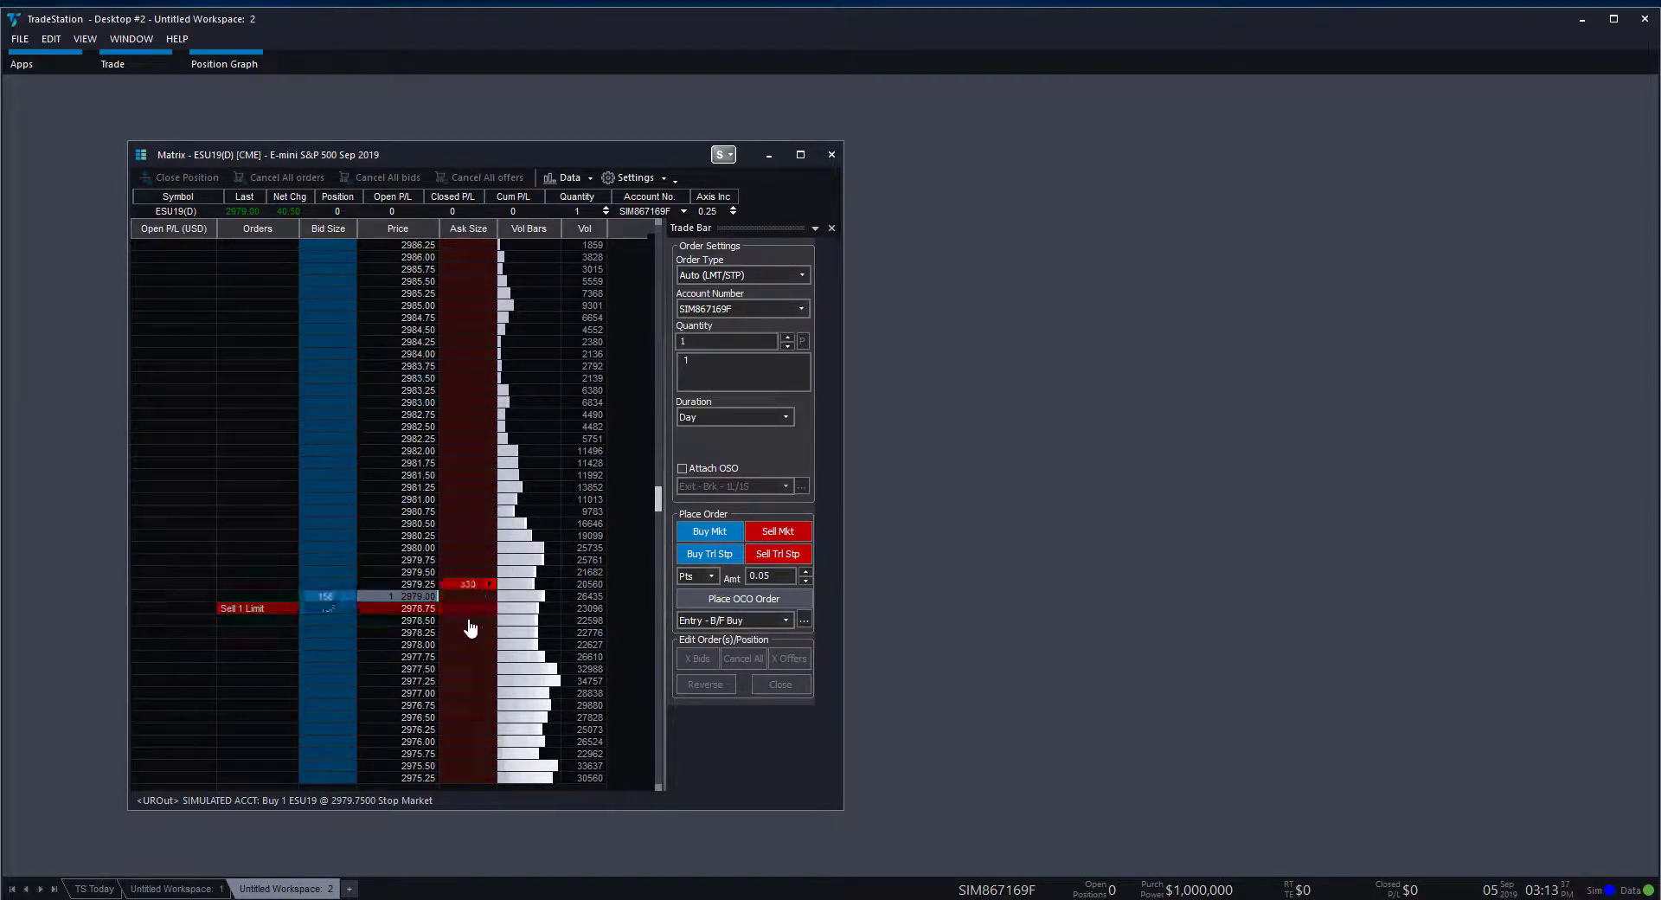
{"action": "left_click_drag", "start_coordinate": [468, 626], "coordinate": [390, 463]}
{"action": "left_click", "coordinate": [312, 403]}
{"action": "left_click", "coordinate": [458, 379]}
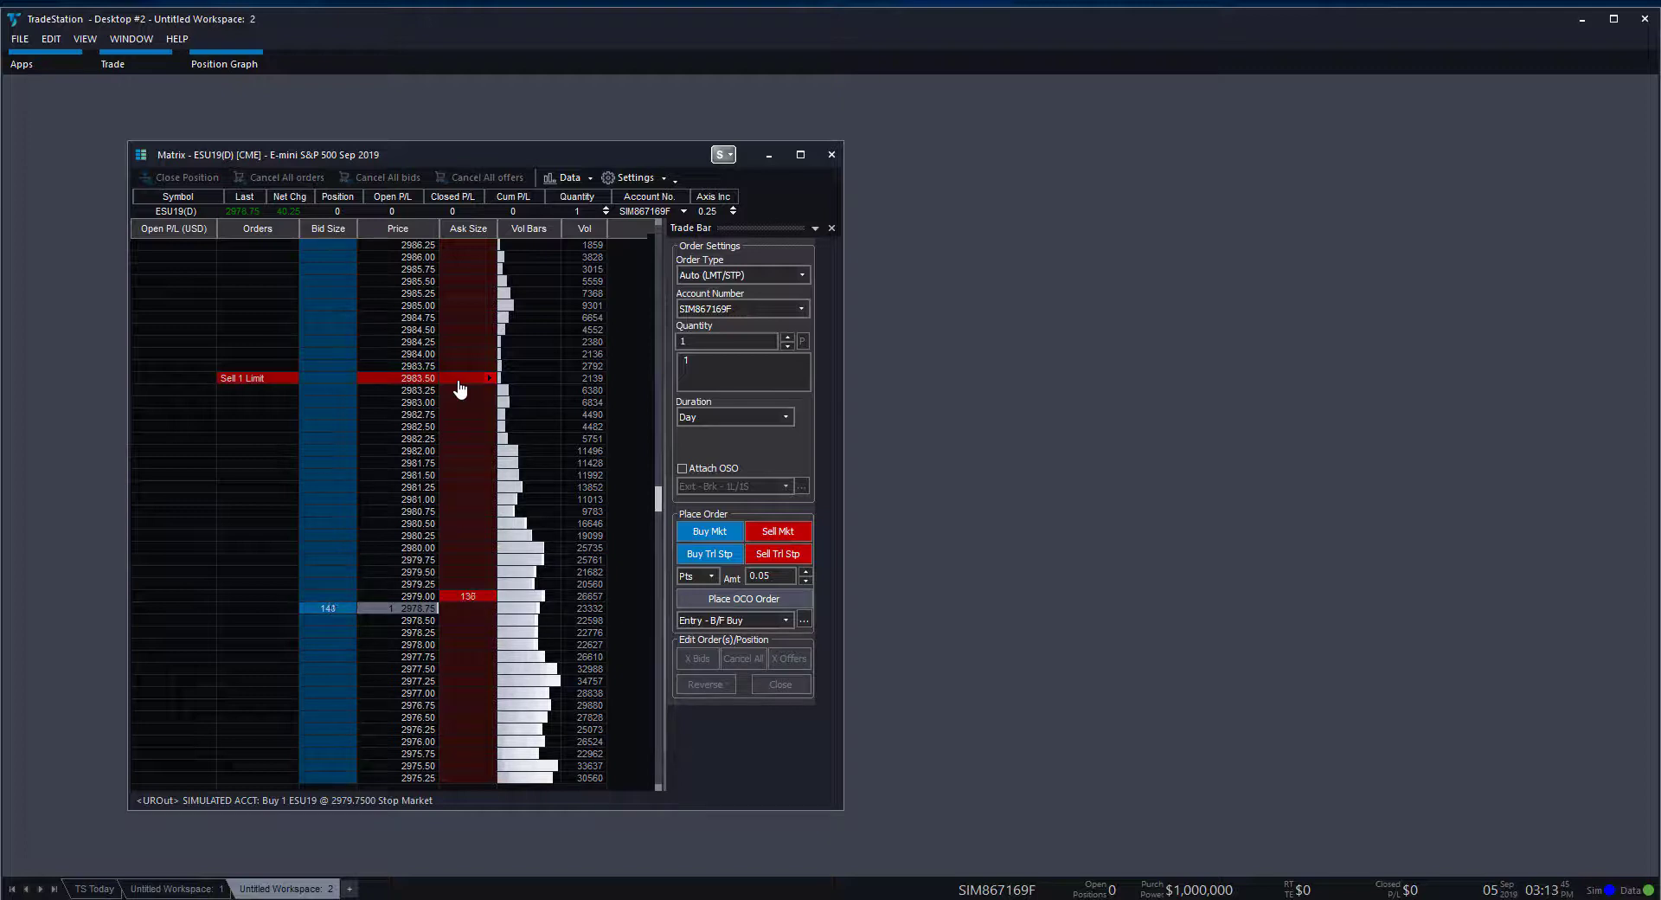
{"action": "left_click_drag", "start_coordinate": [459, 385], "coordinate": [446, 733]}
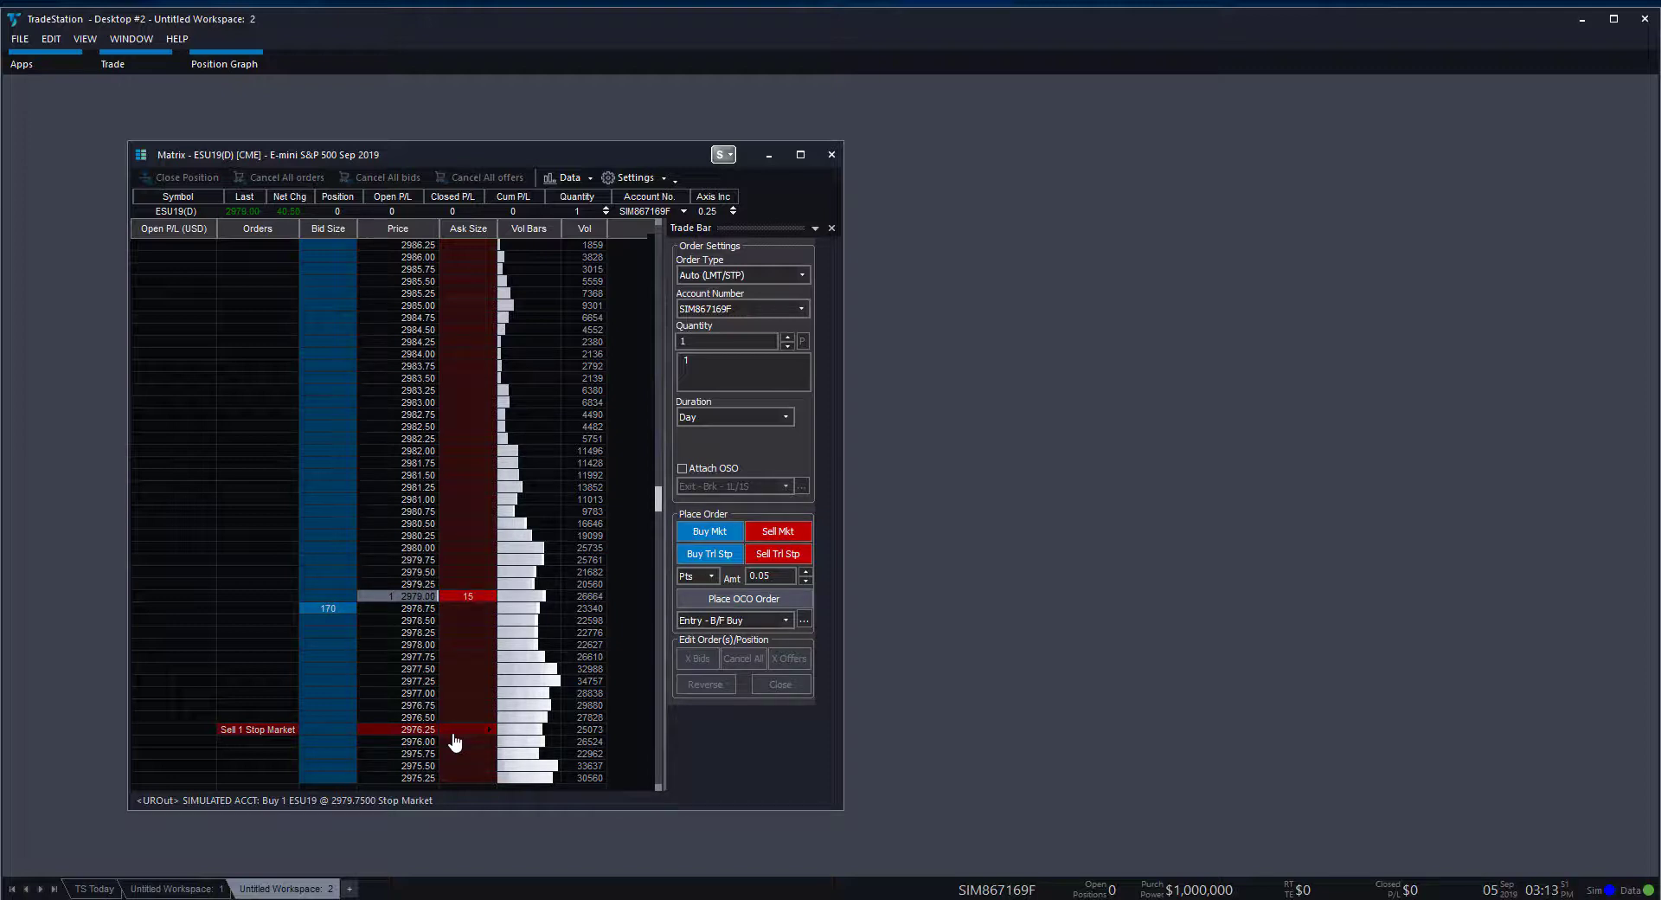
{"action": "left_click", "coordinate": [491, 732]}
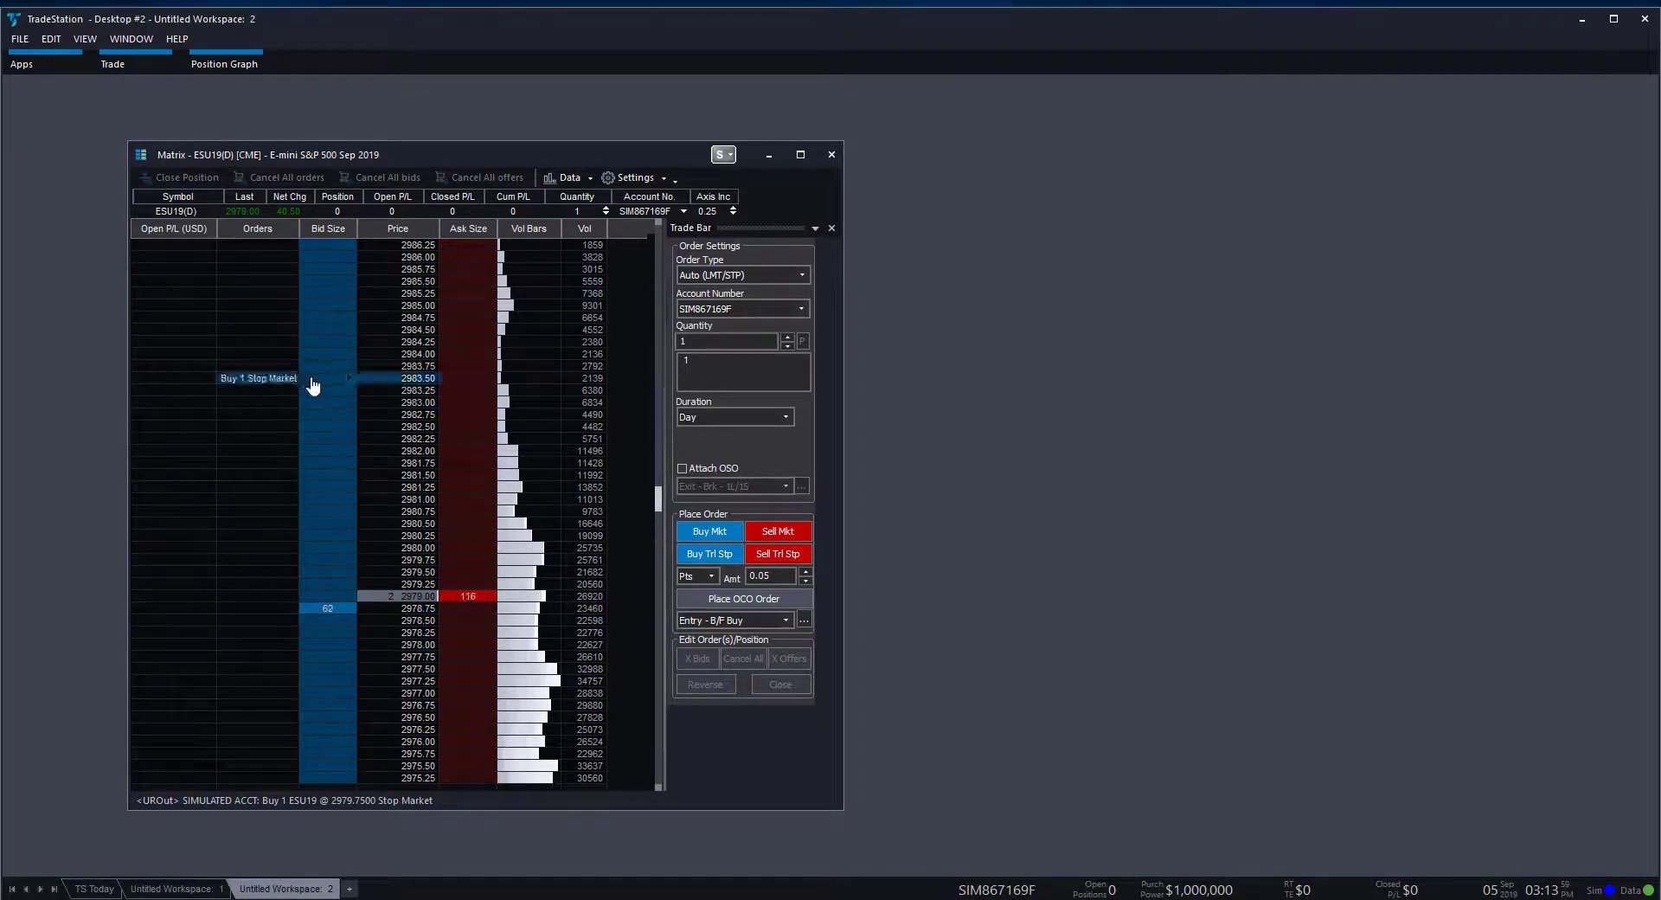
{"action": "left_click", "coordinate": [486, 329]}
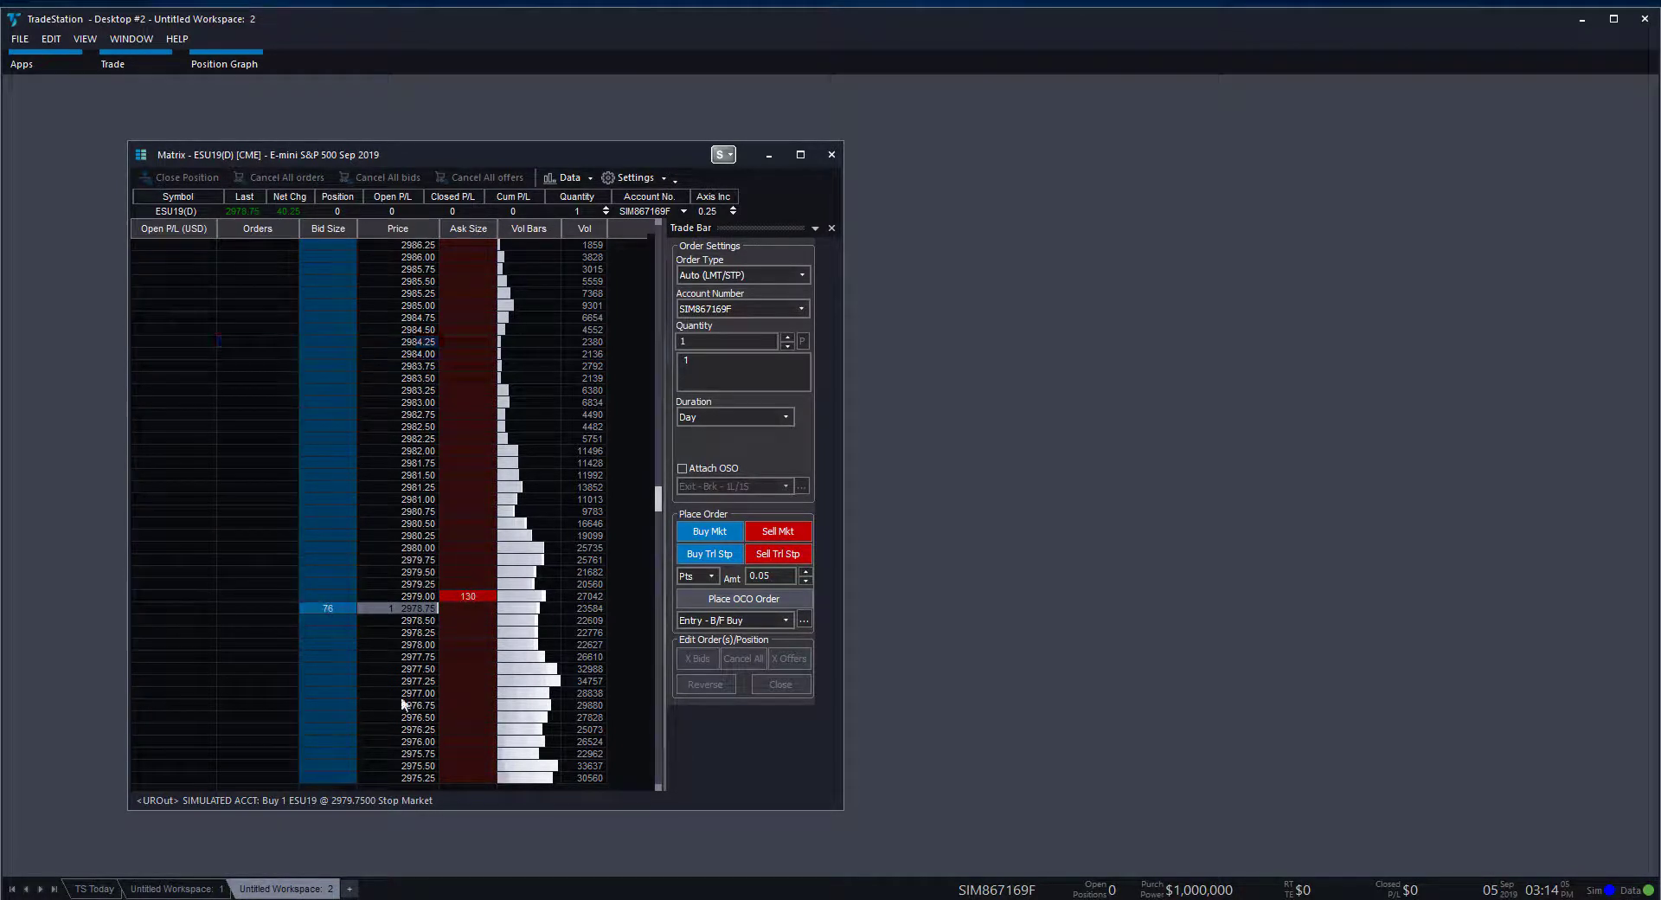
Step: Place a Buy 1 ESU19 Stop Market at 2980.50, approving it and the data warning
{"action": "left_click", "coordinate": [337, 523]}
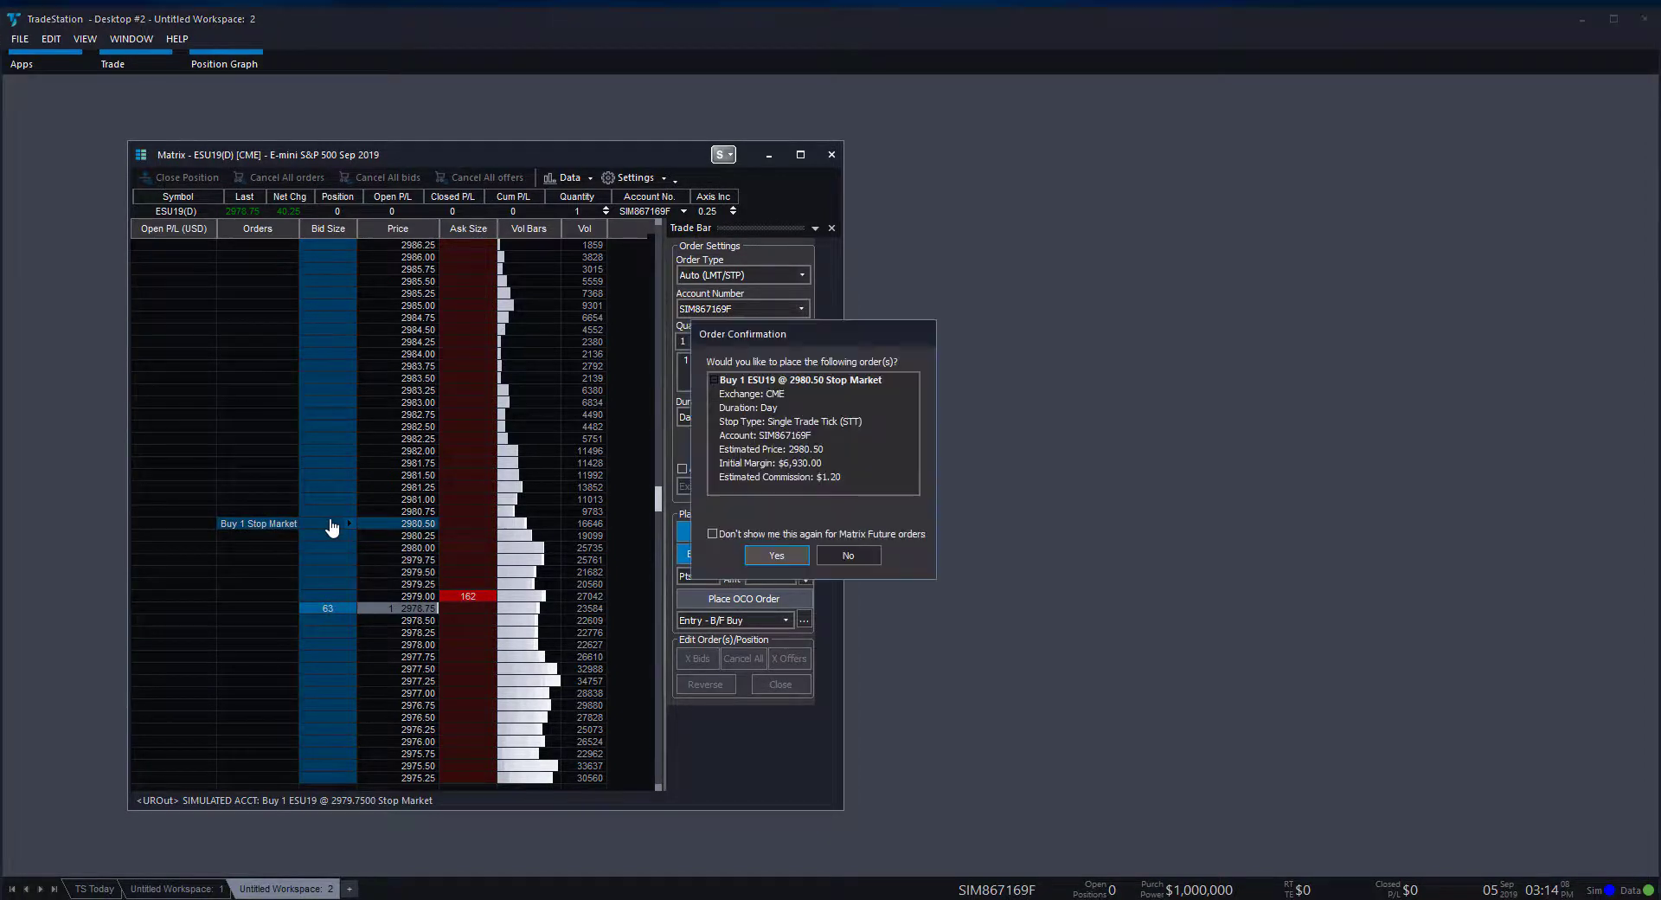
{"action": "left_click", "coordinate": [793, 557]}
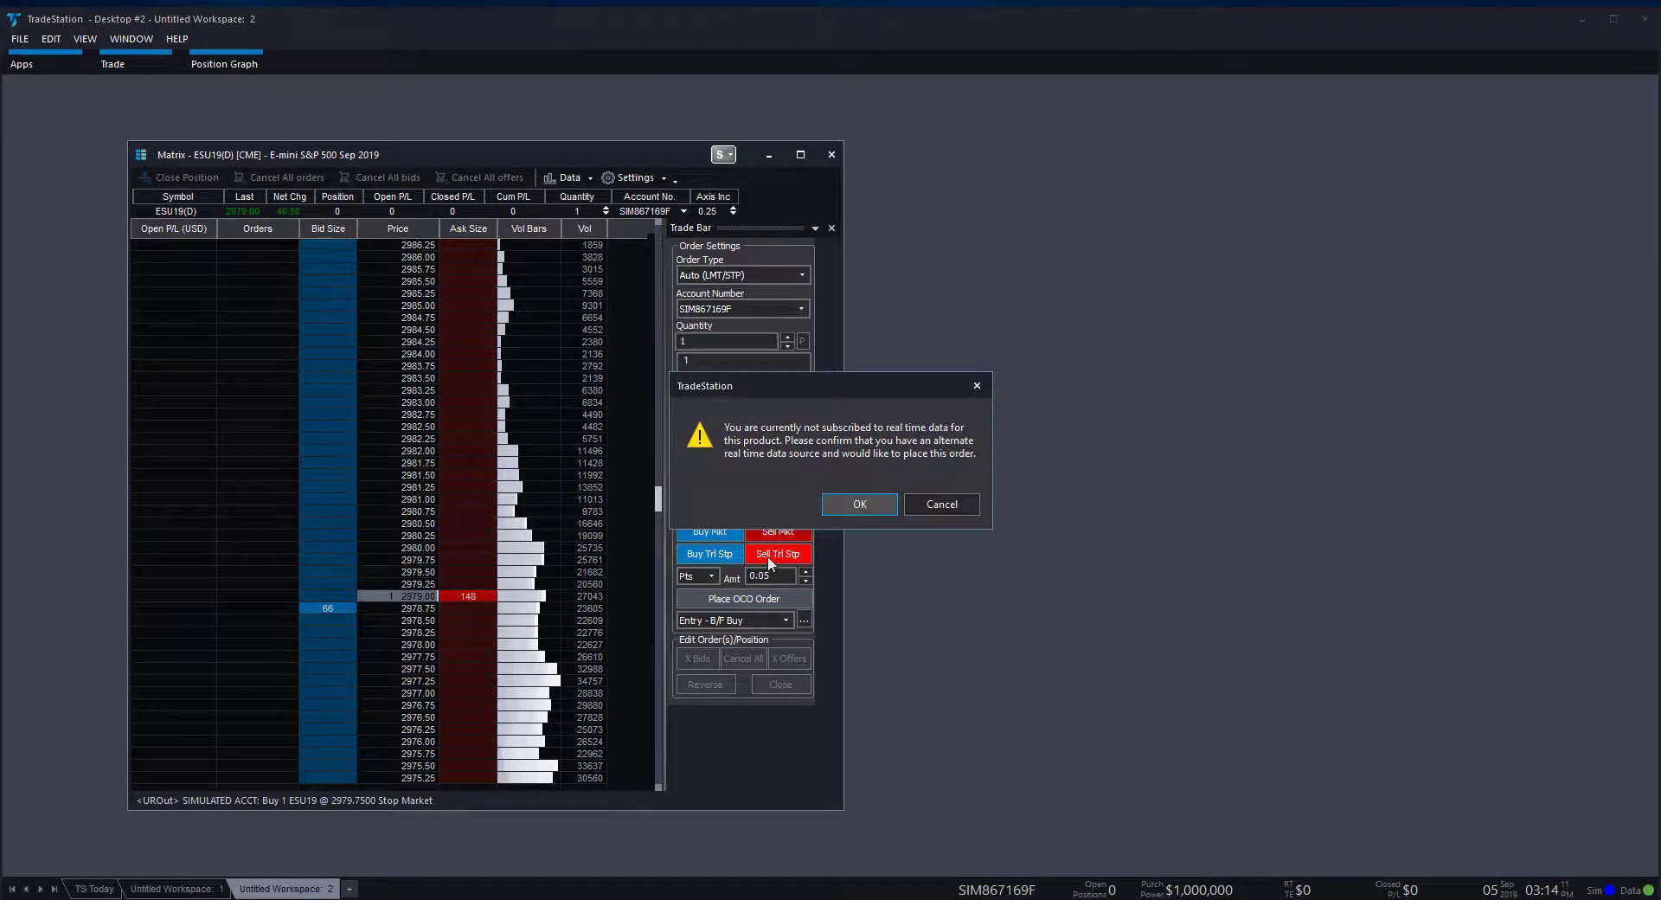
{"action": "left_click", "coordinate": [828, 497]}
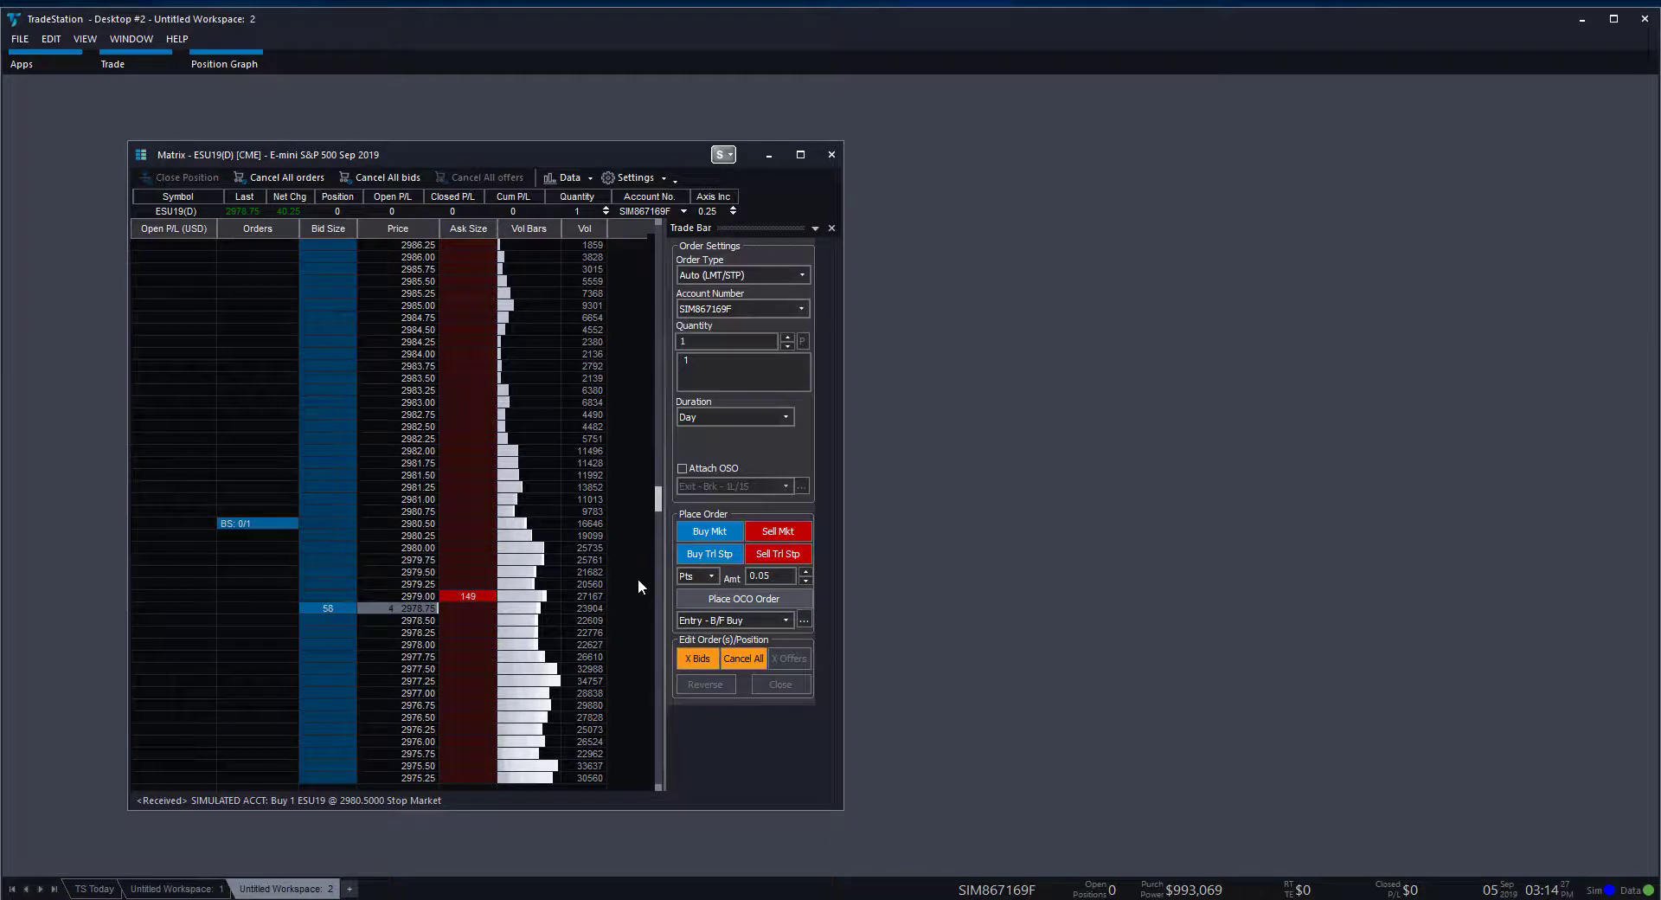
{"action": "mouse_move", "coordinate": [292, 530]}
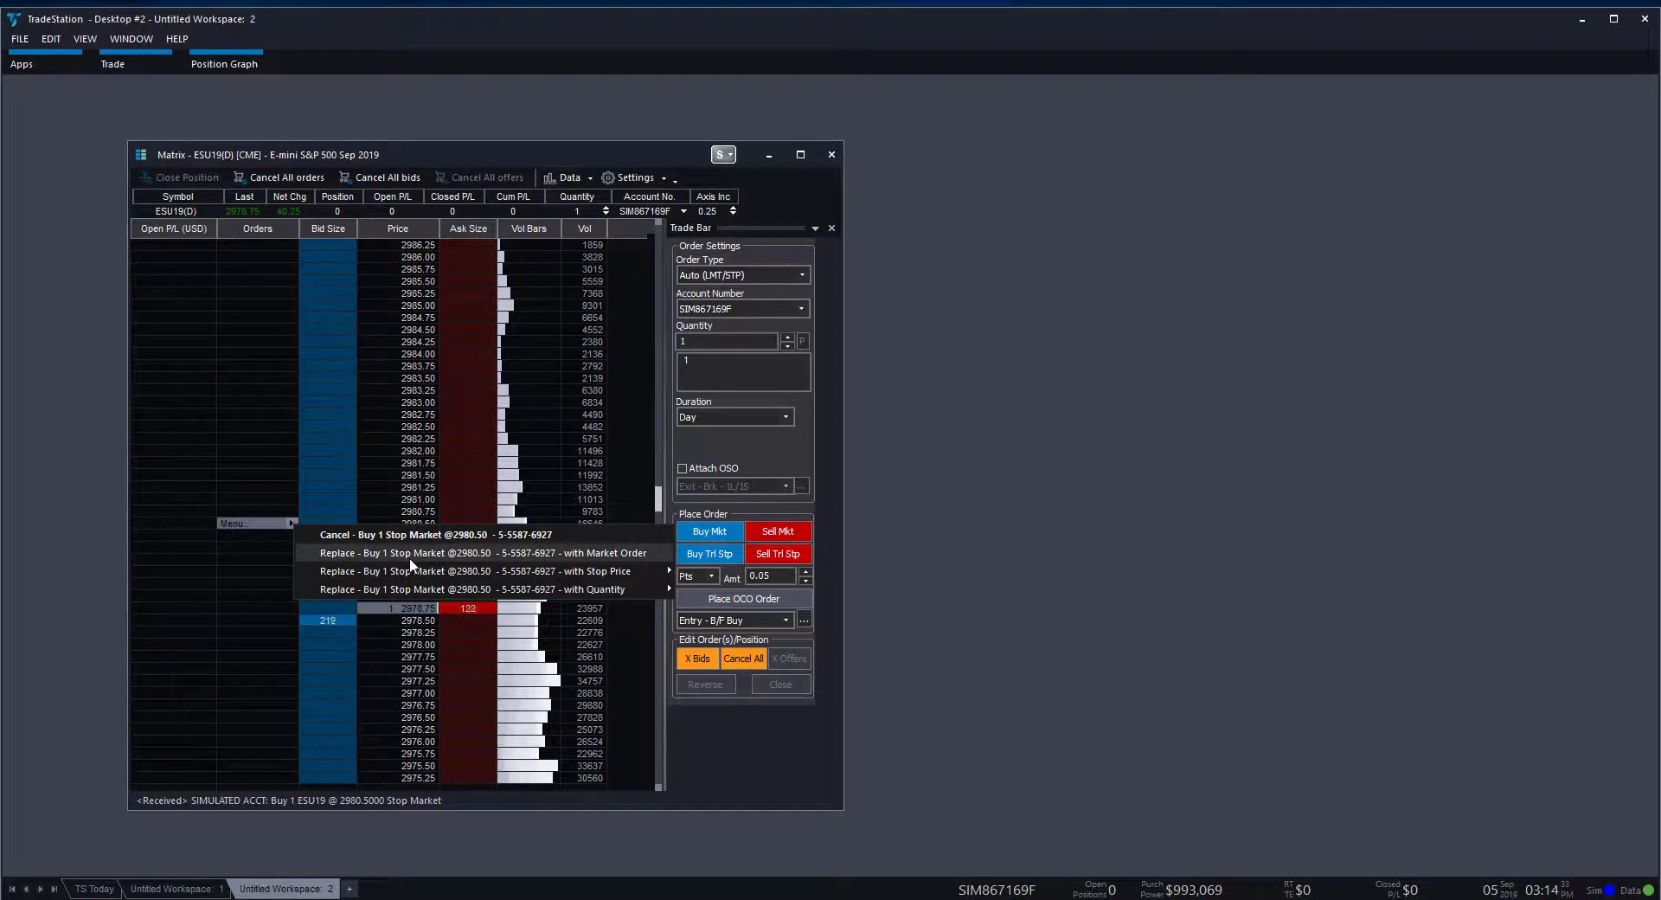
Step: Replace the 2980.50 buy stop with quantity 11, accepting the confirmation and quantity warning
{"action": "mouse_move", "coordinate": [445, 564]}
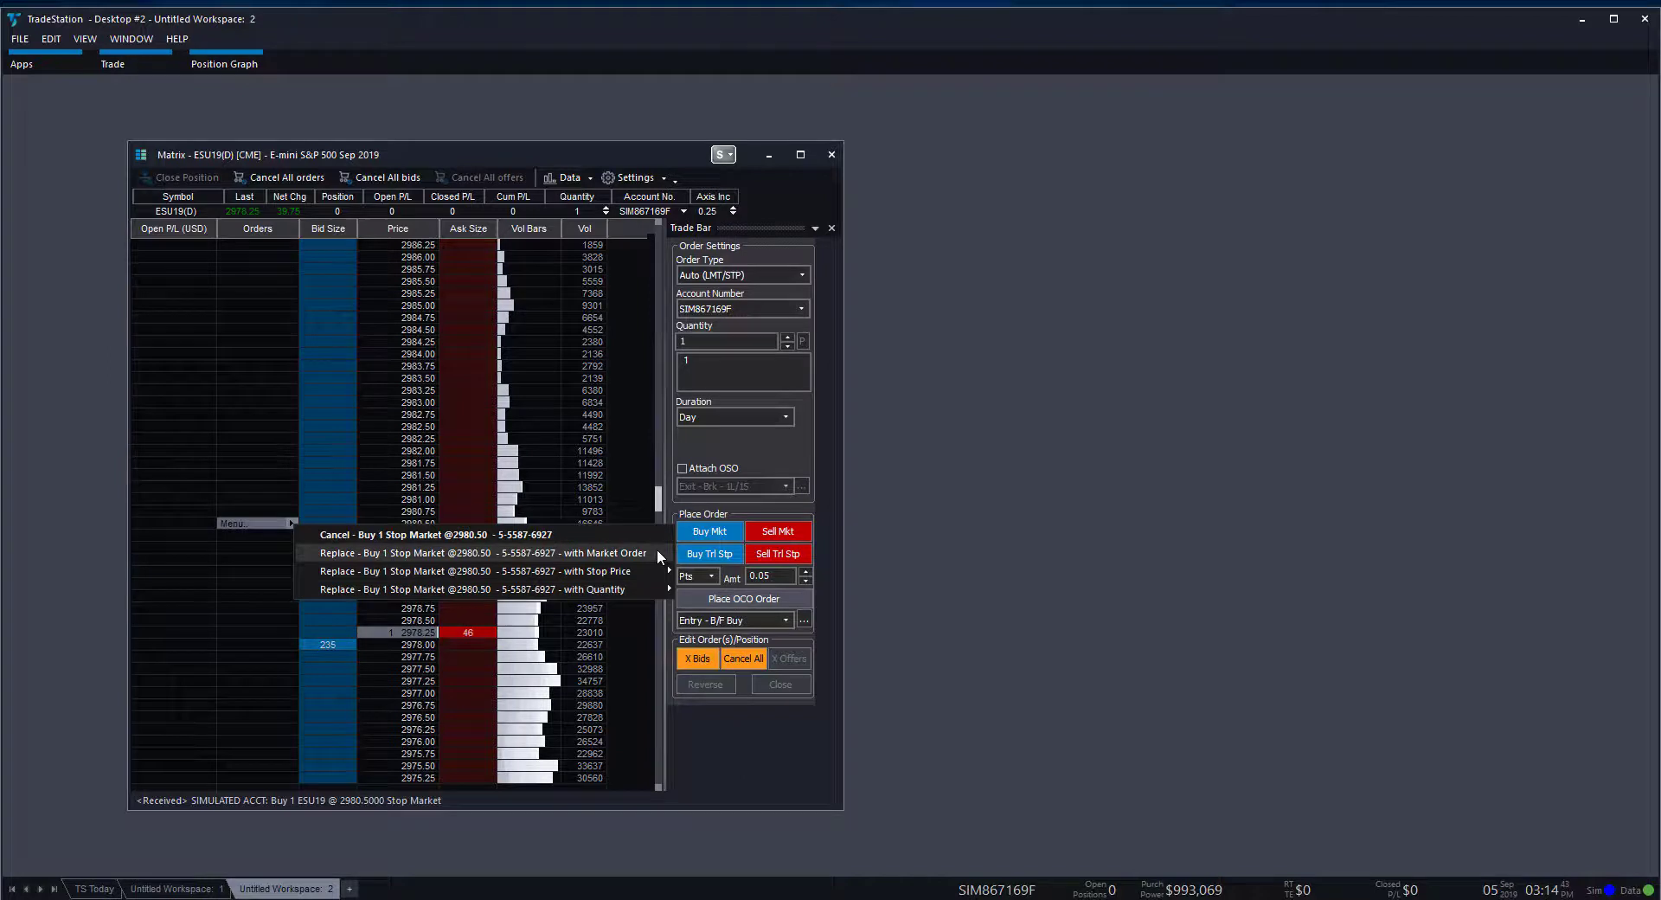
{"action": "mouse_move", "coordinate": [658, 589]}
{"action": "left_click", "coordinate": [725, 756]}
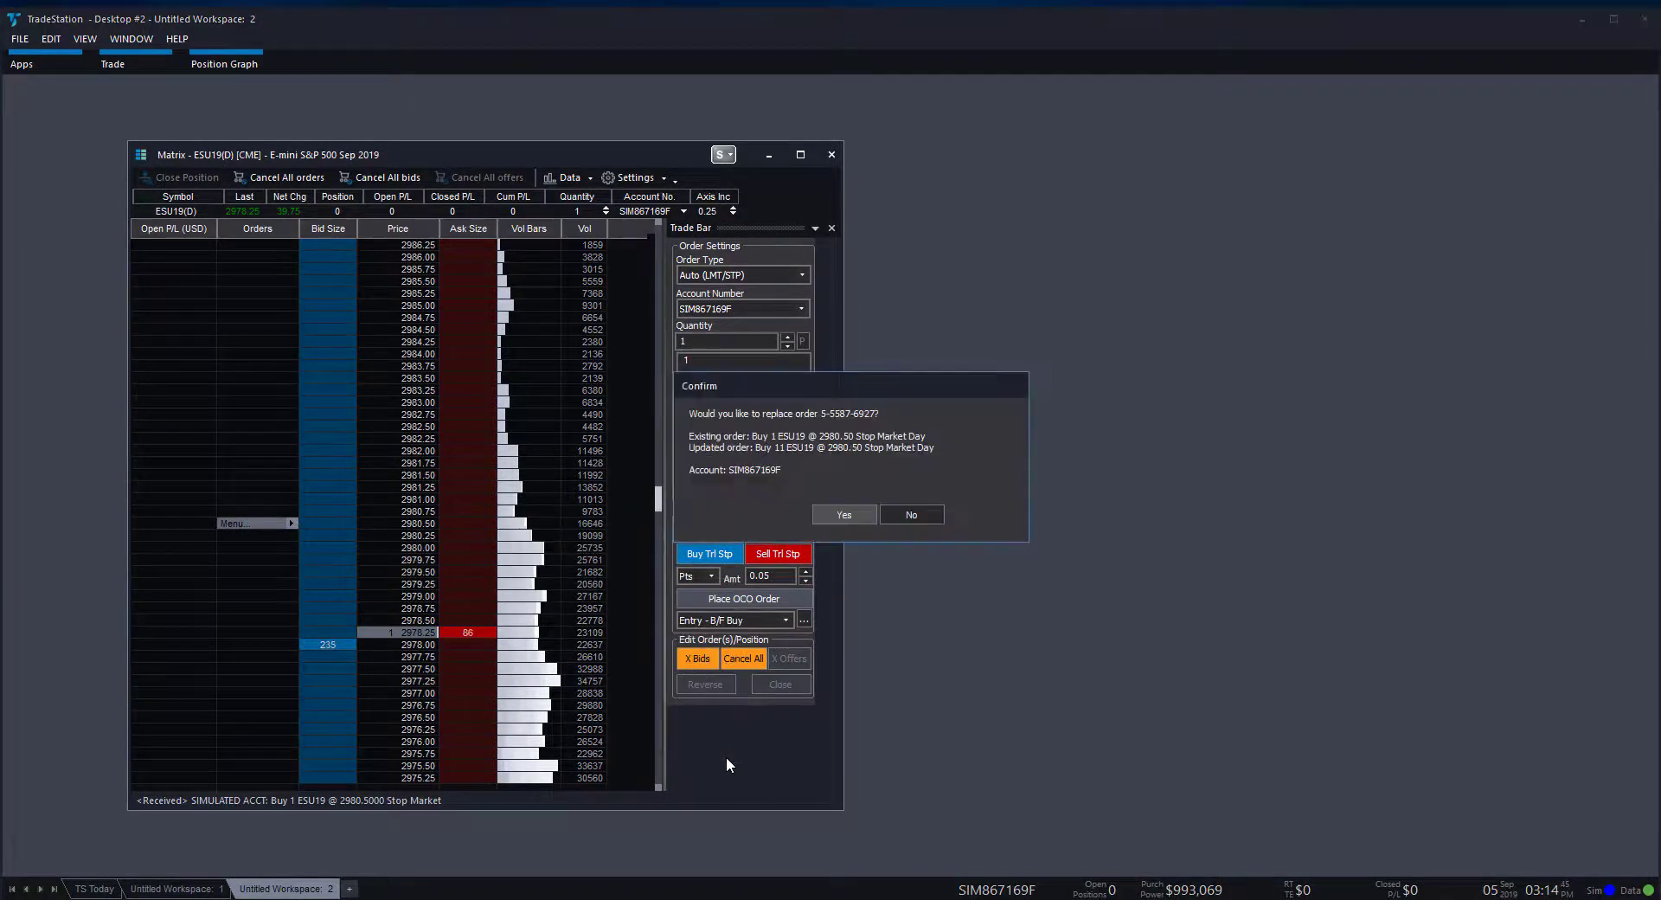
{"action": "left_click", "coordinate": [843, 514]}
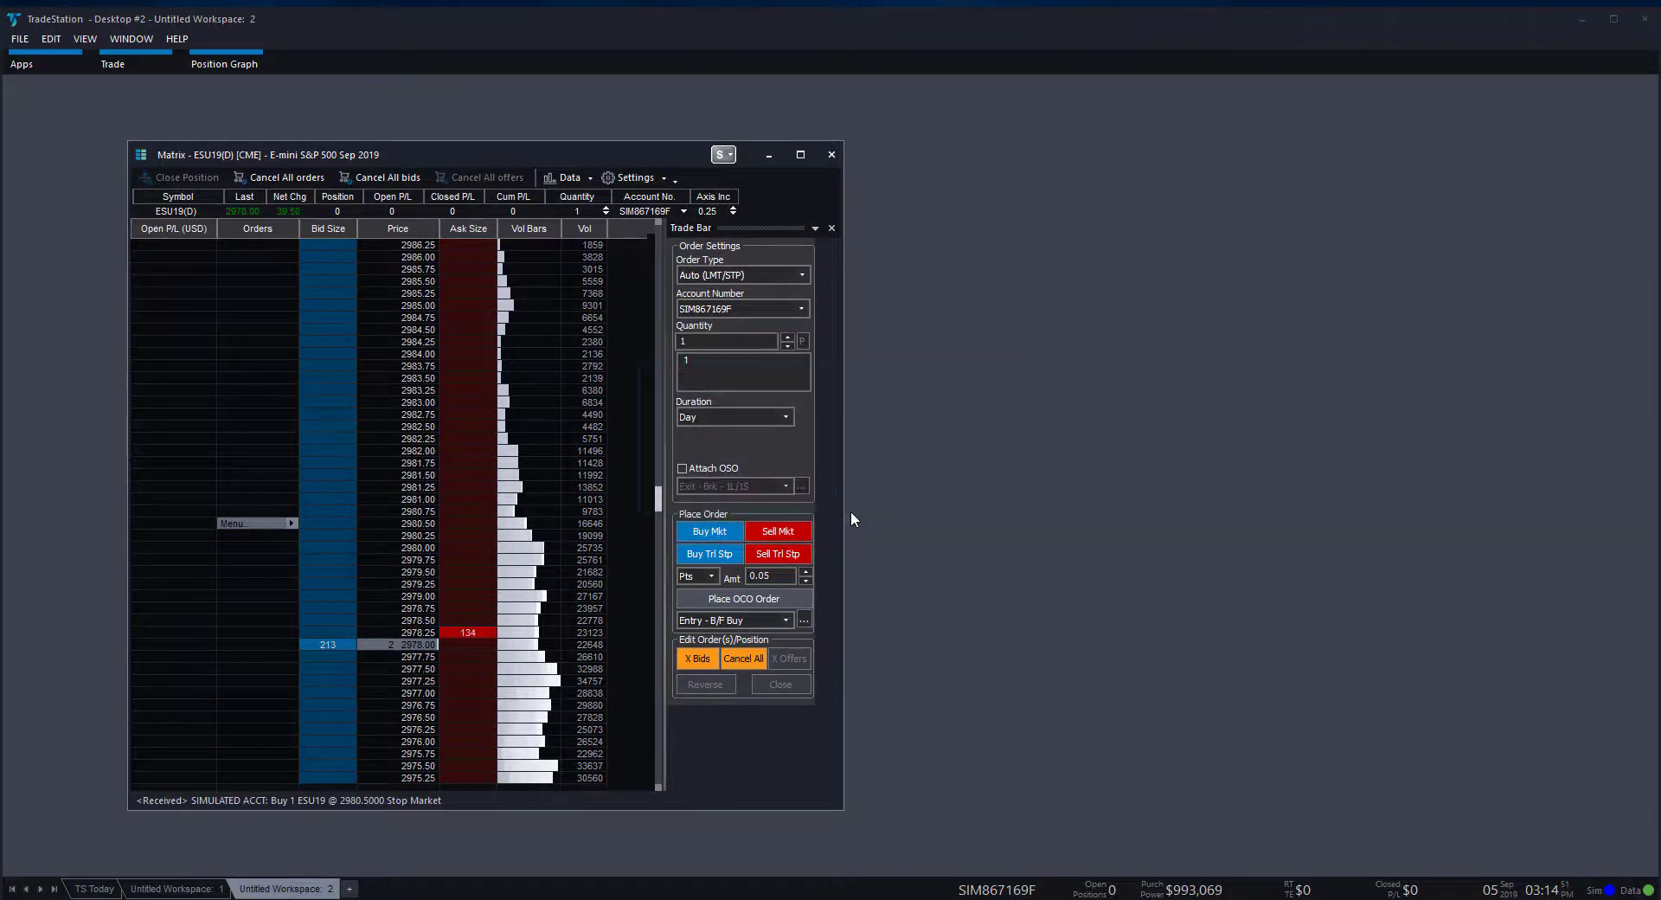
{"action": "left_click", "coordinate": [722, 488]}
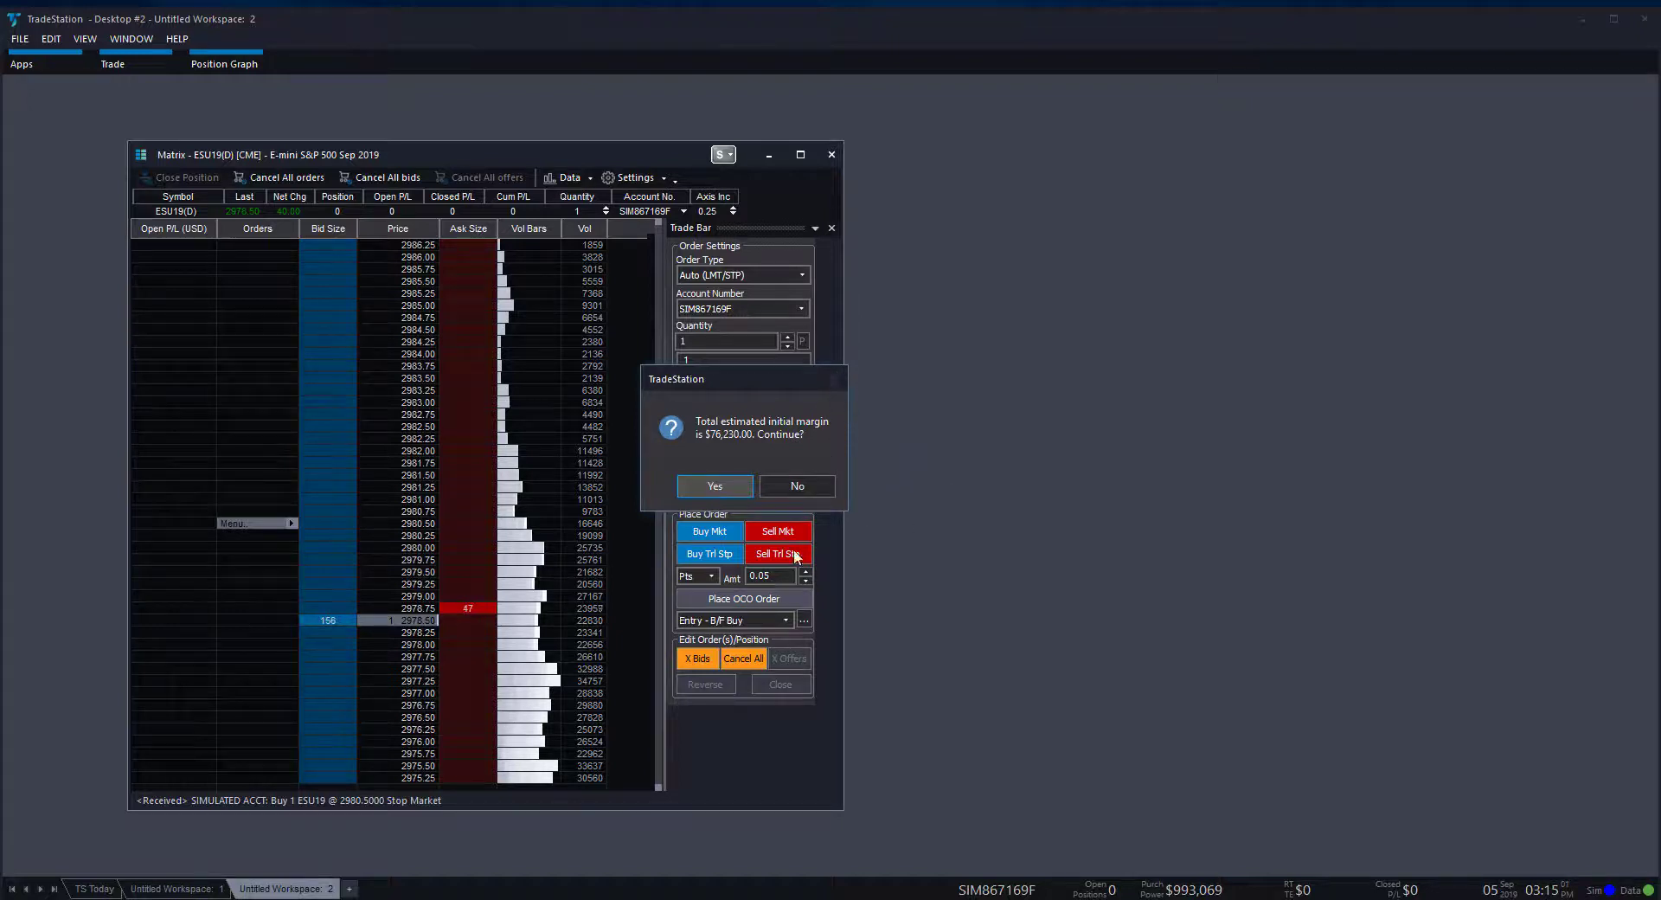
Step: Decline the $76,230.00 margin replacement, then cancel all open ESU19 orders via Cancel All
{"action": "left_click", "coordinate": [813, 493]}
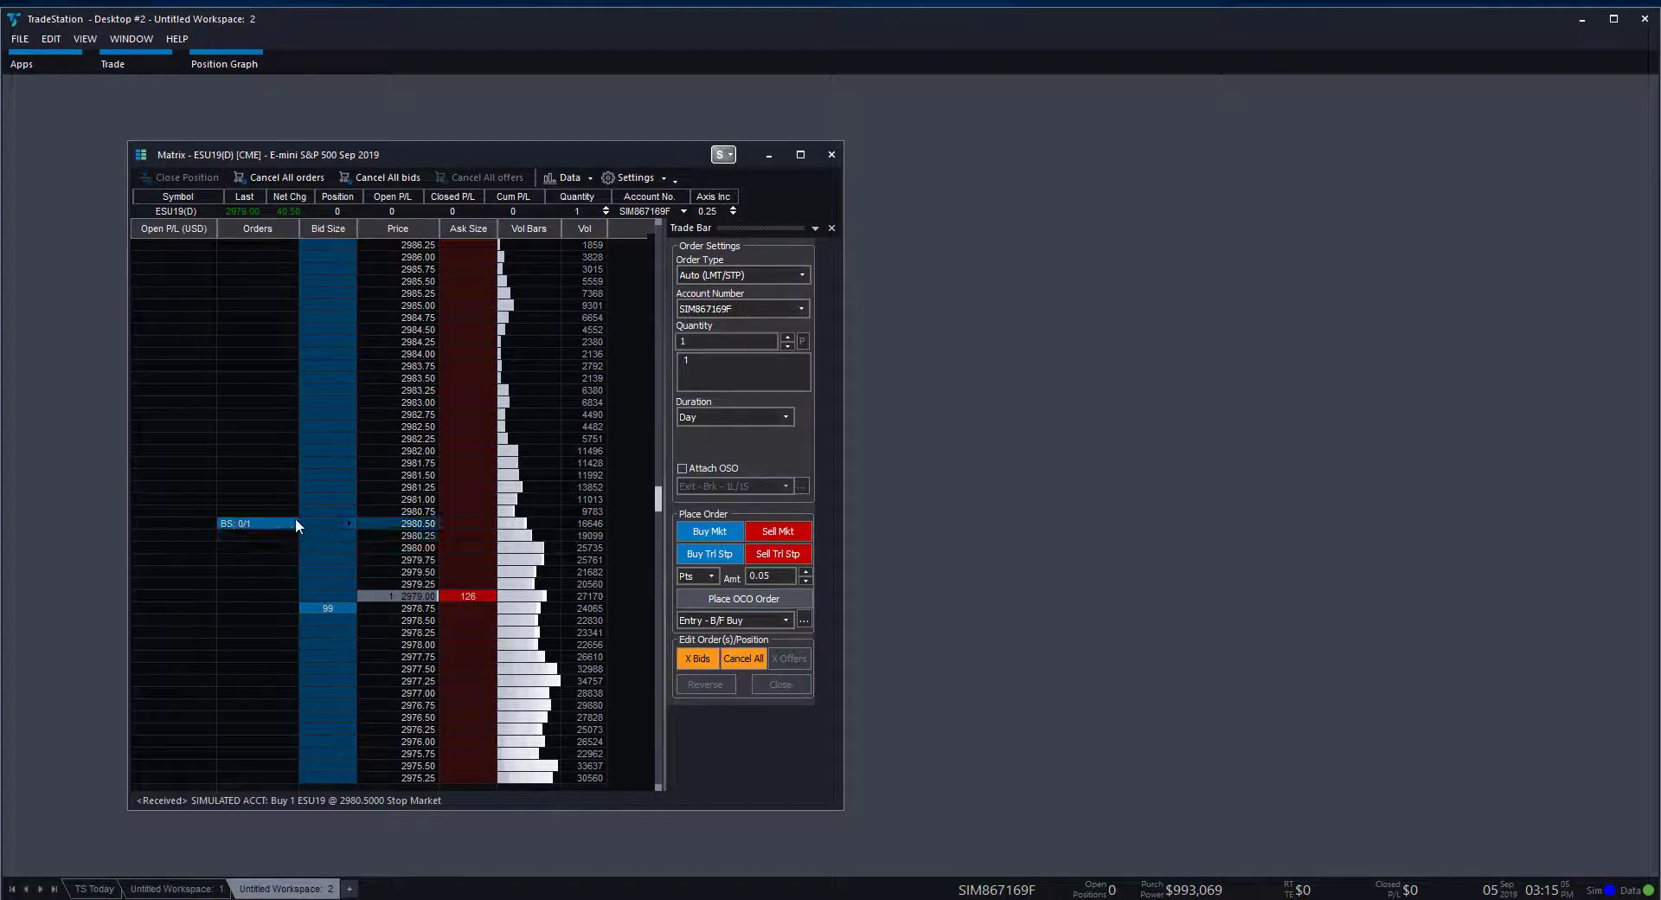
{"action": "left_click", "coordinate": [742, 659]}
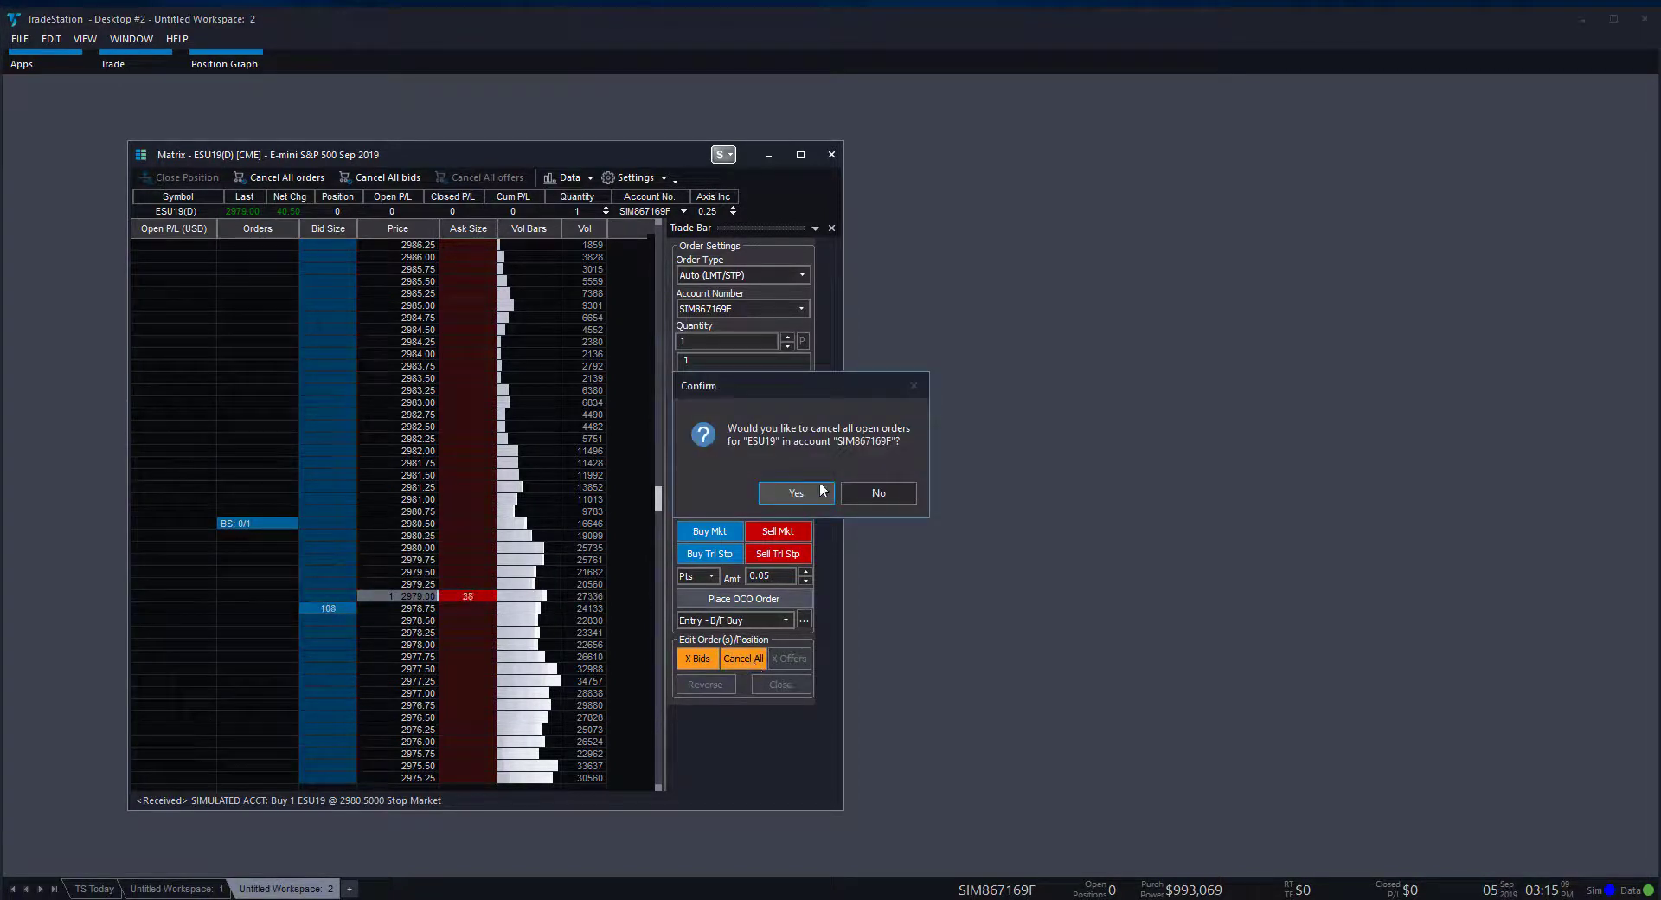
{"action": "left_click", "coordinate": [807, 491]}
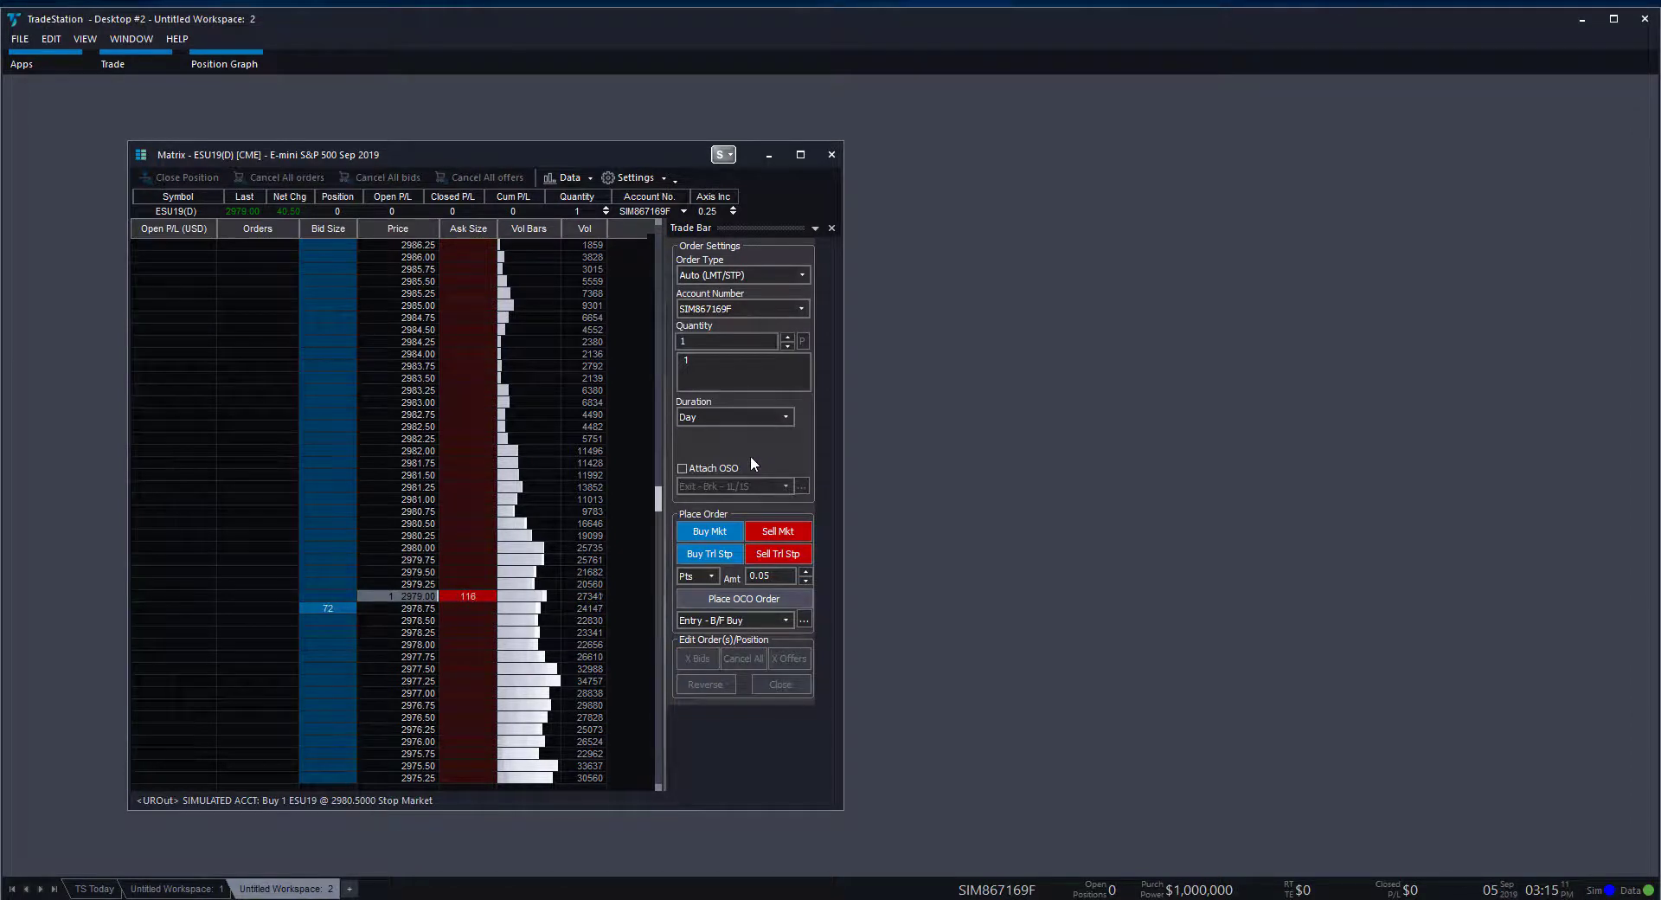
{"action": "left_click", "coordinate": [459, 537]}
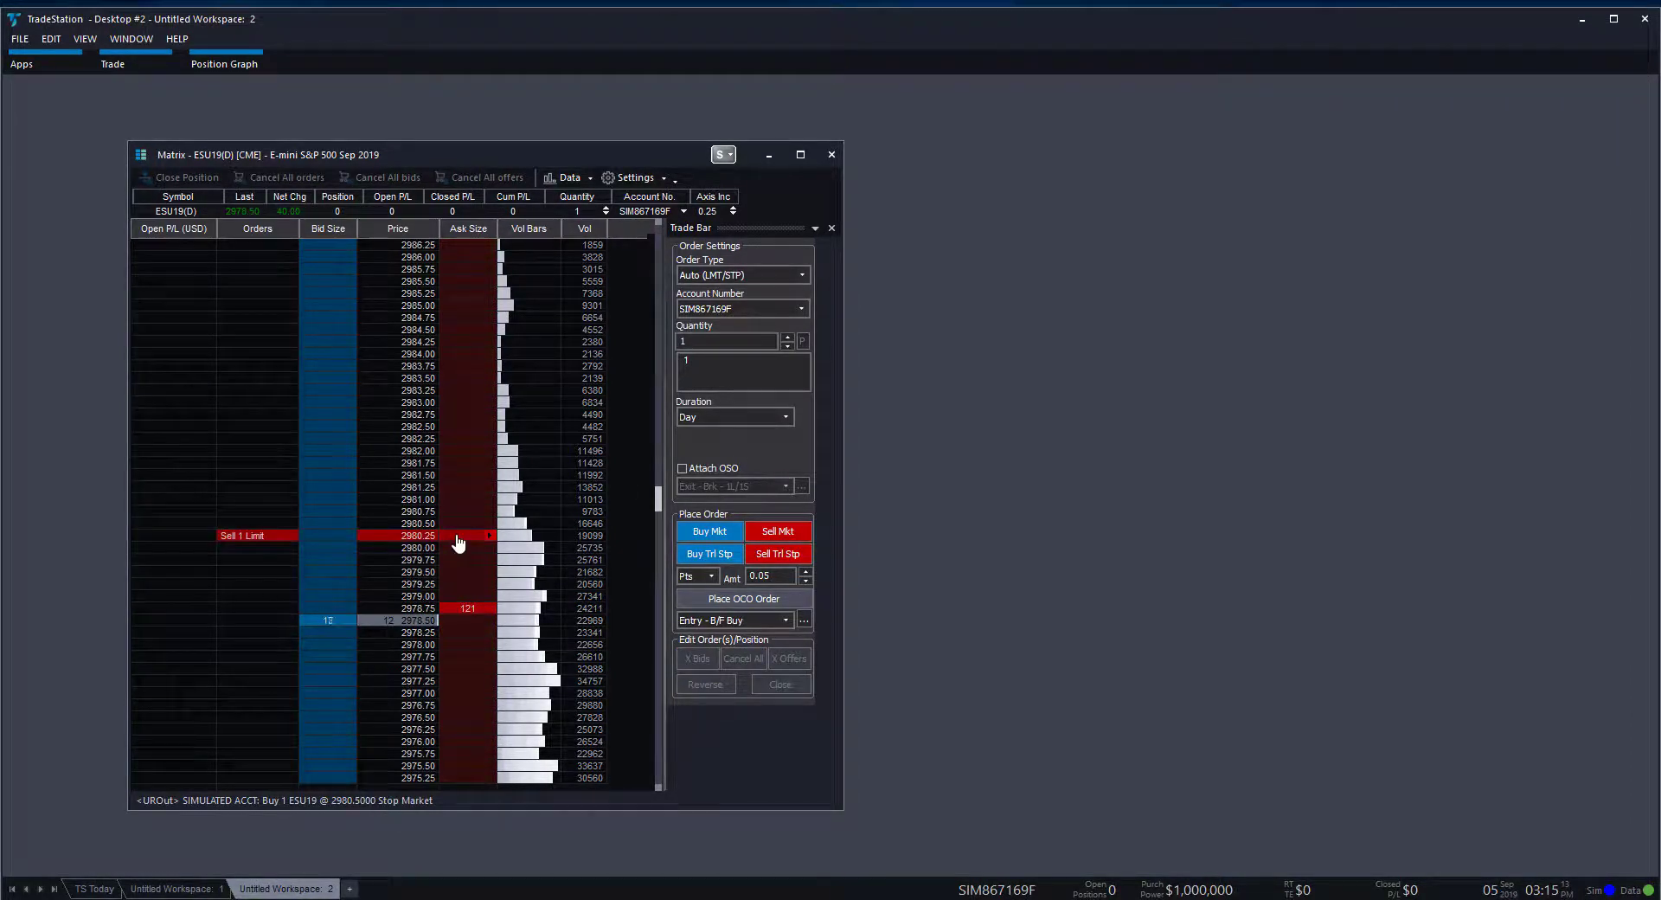
{"action": "left_click", "coordinate": [457, 540]}
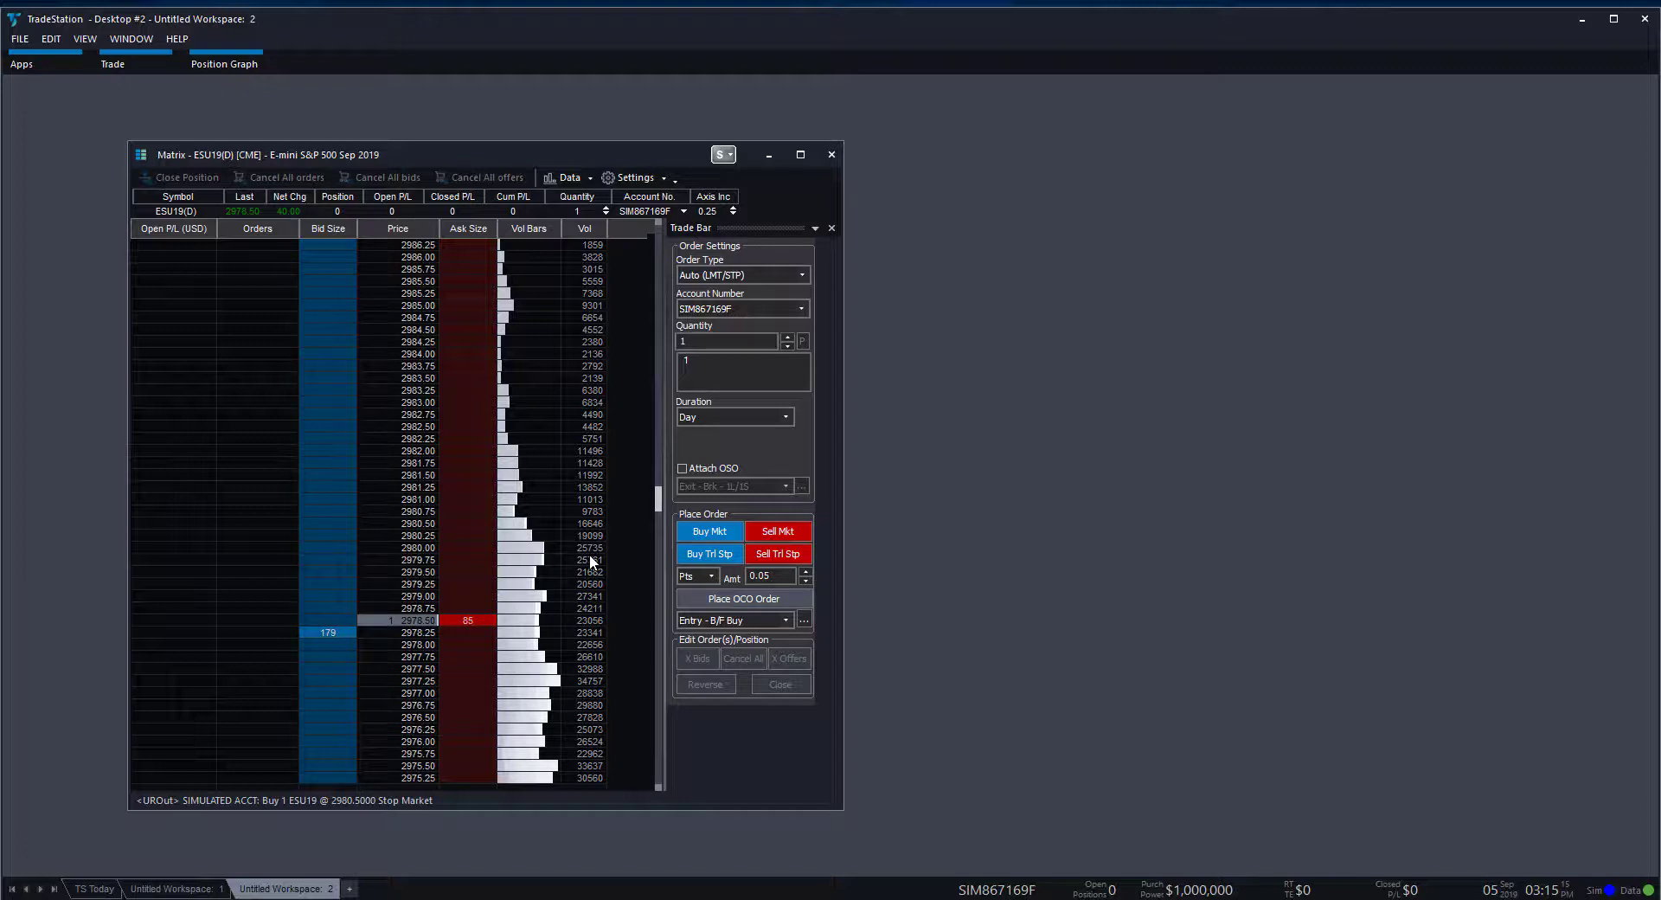